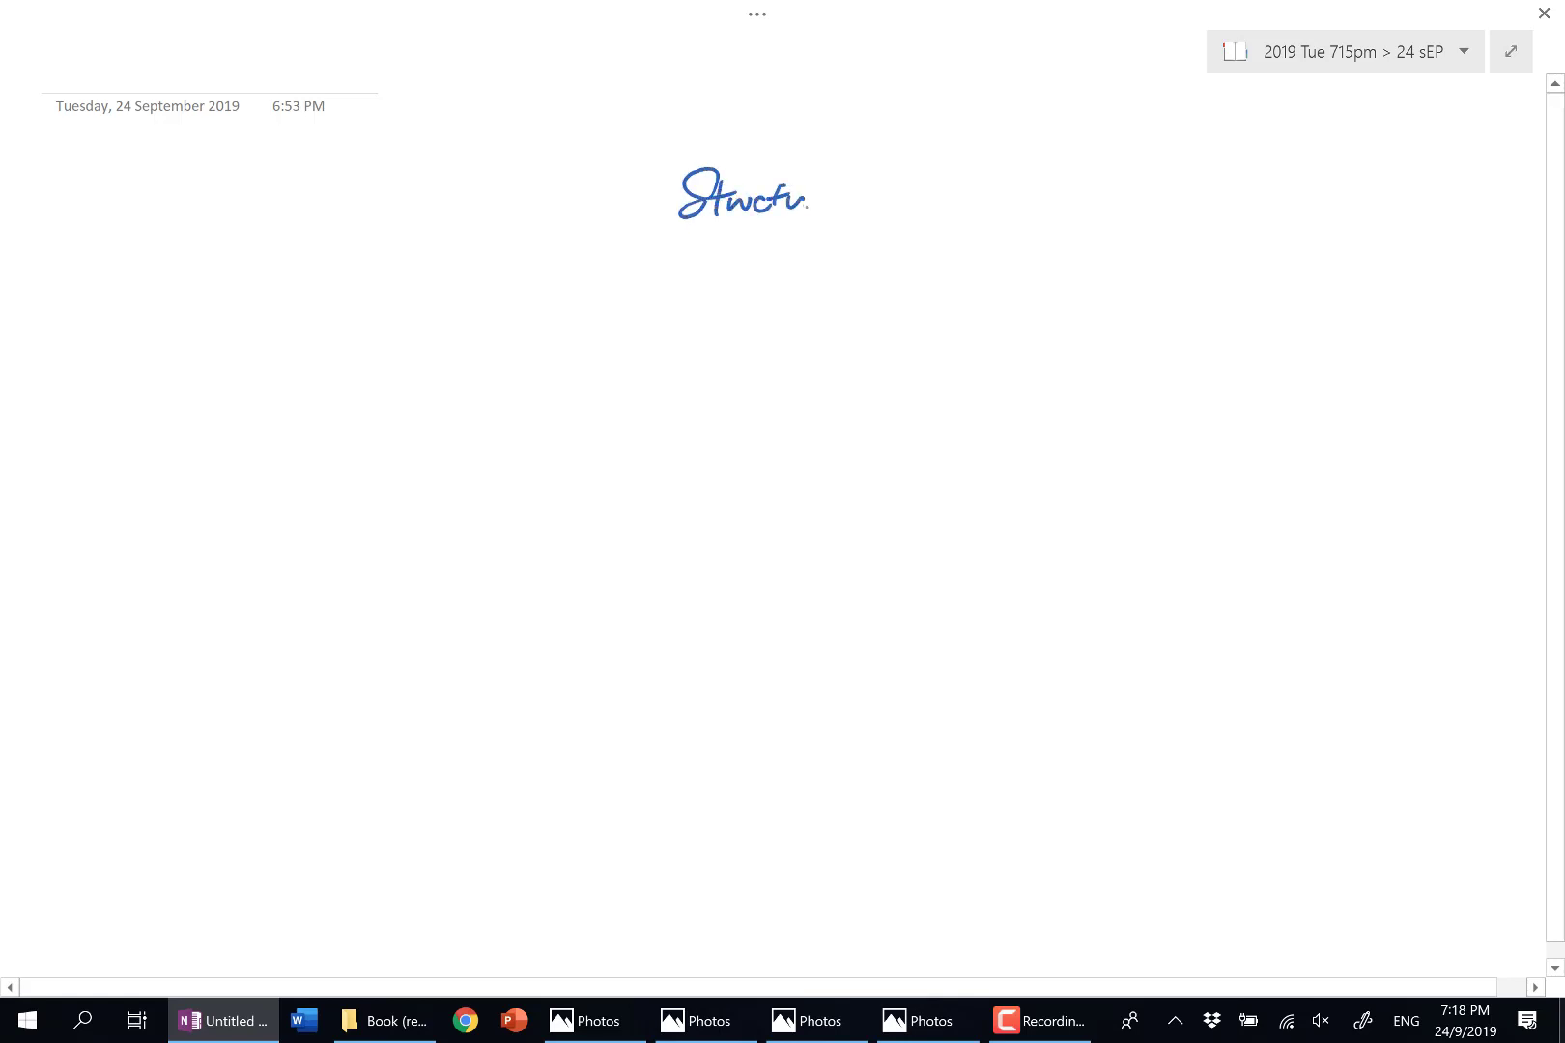
Handwrite the title 'Structures', underline it, and draw left and right branch arrows.
drag(660, 246, 838, 233)
drag(708, 262, 641, 329)
mouse_move(800, 256)
mouse_down()
mouse_move(900, 296)
mouse_move(875, 310)
mouse_up()
Write 'General' under the left arrow and circle it.
mouse_move(558, 346)
mouse_down()
mouse_move(558, 377)
mouse_move(674, 377)
mouse_move(666, 330)
mouse_up()
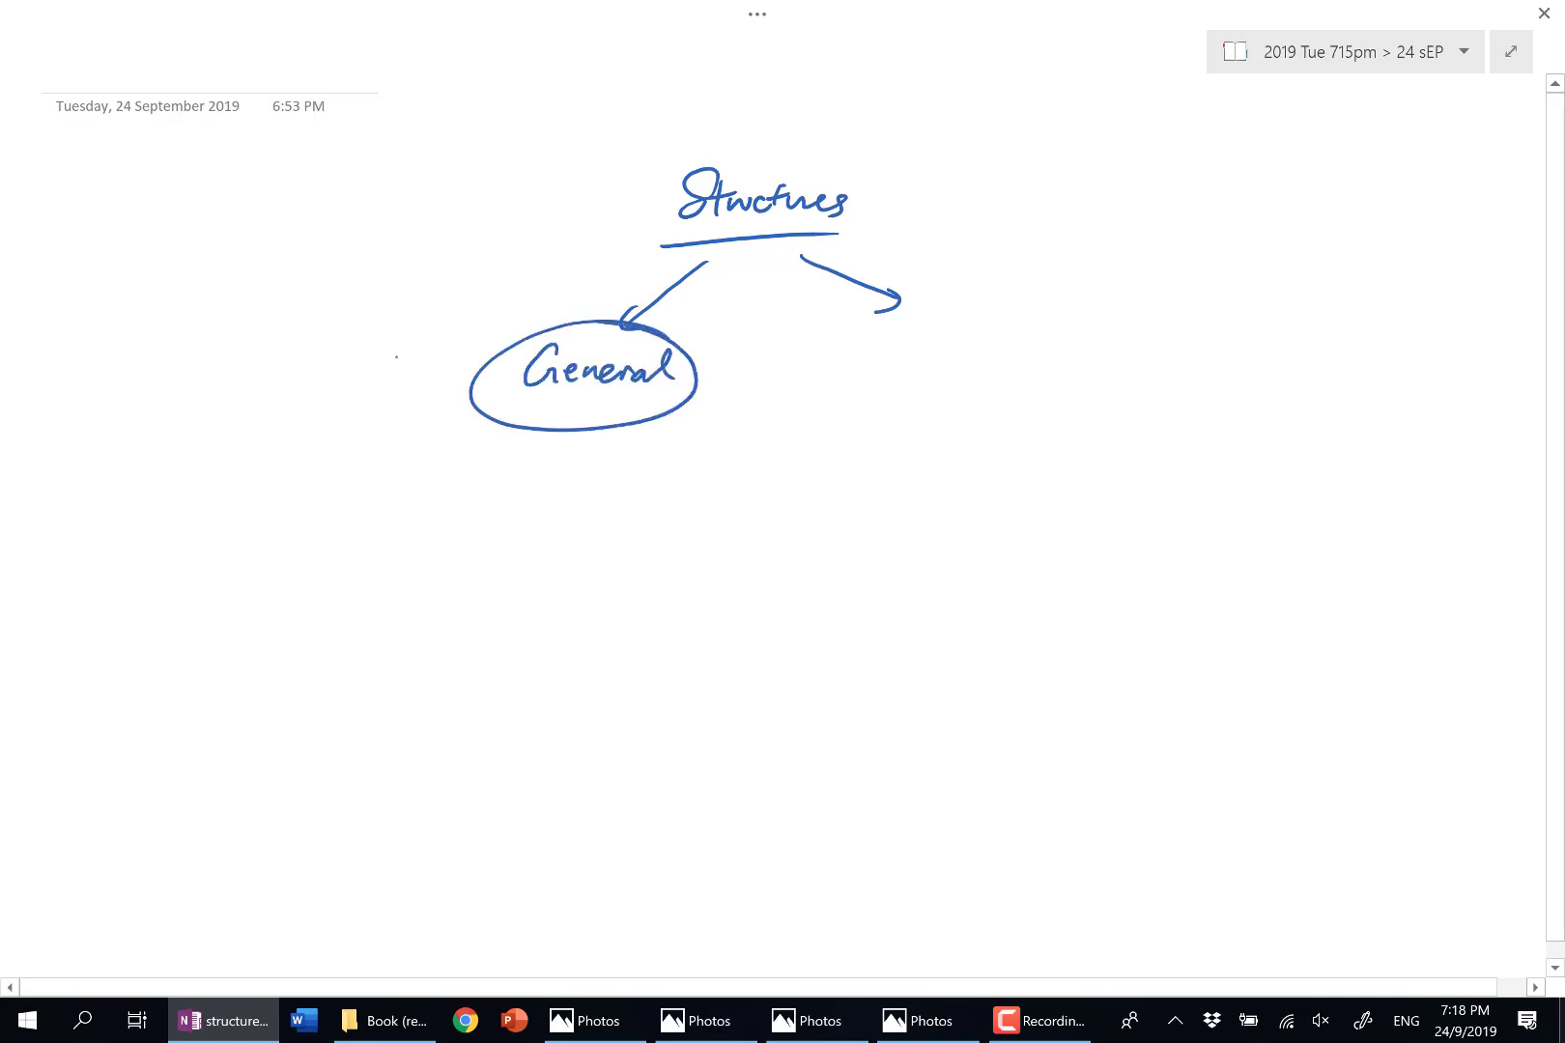
scroll(676, 435, up, 1)
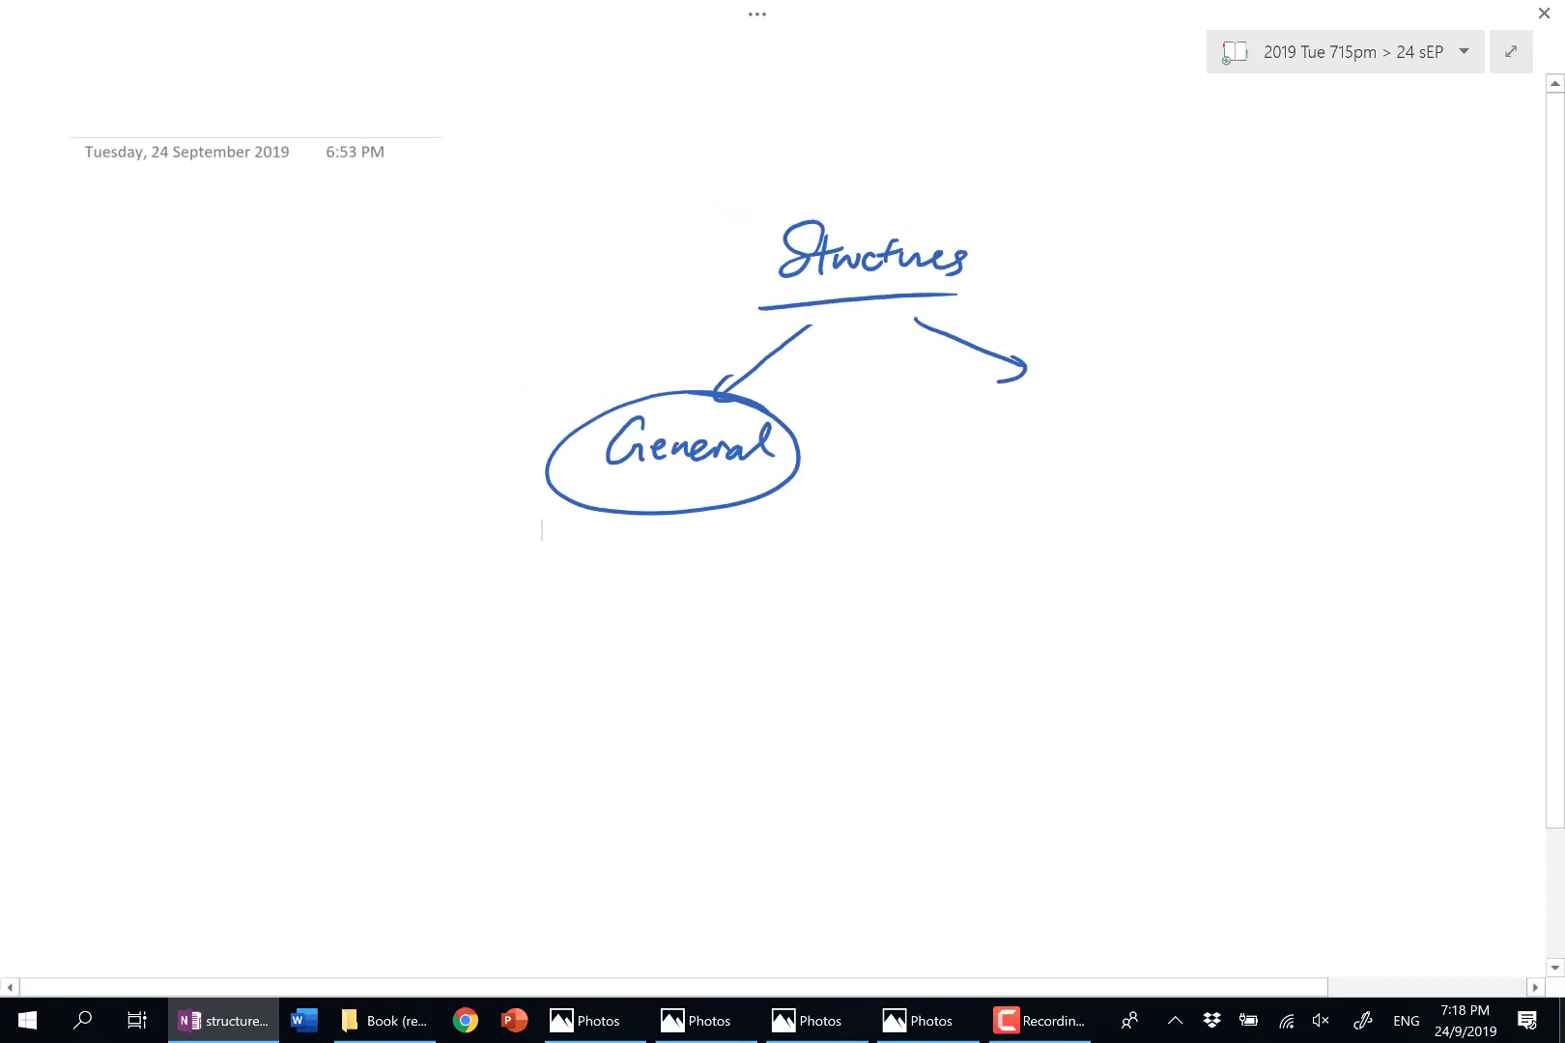
scroll(773, 483, down, 2)
Write a circled 1, 'mark scheme', and '(a): L3 → Content' beneath it.
drag(287, 437, 275, 470)
drag(286, 433, 290, 436)
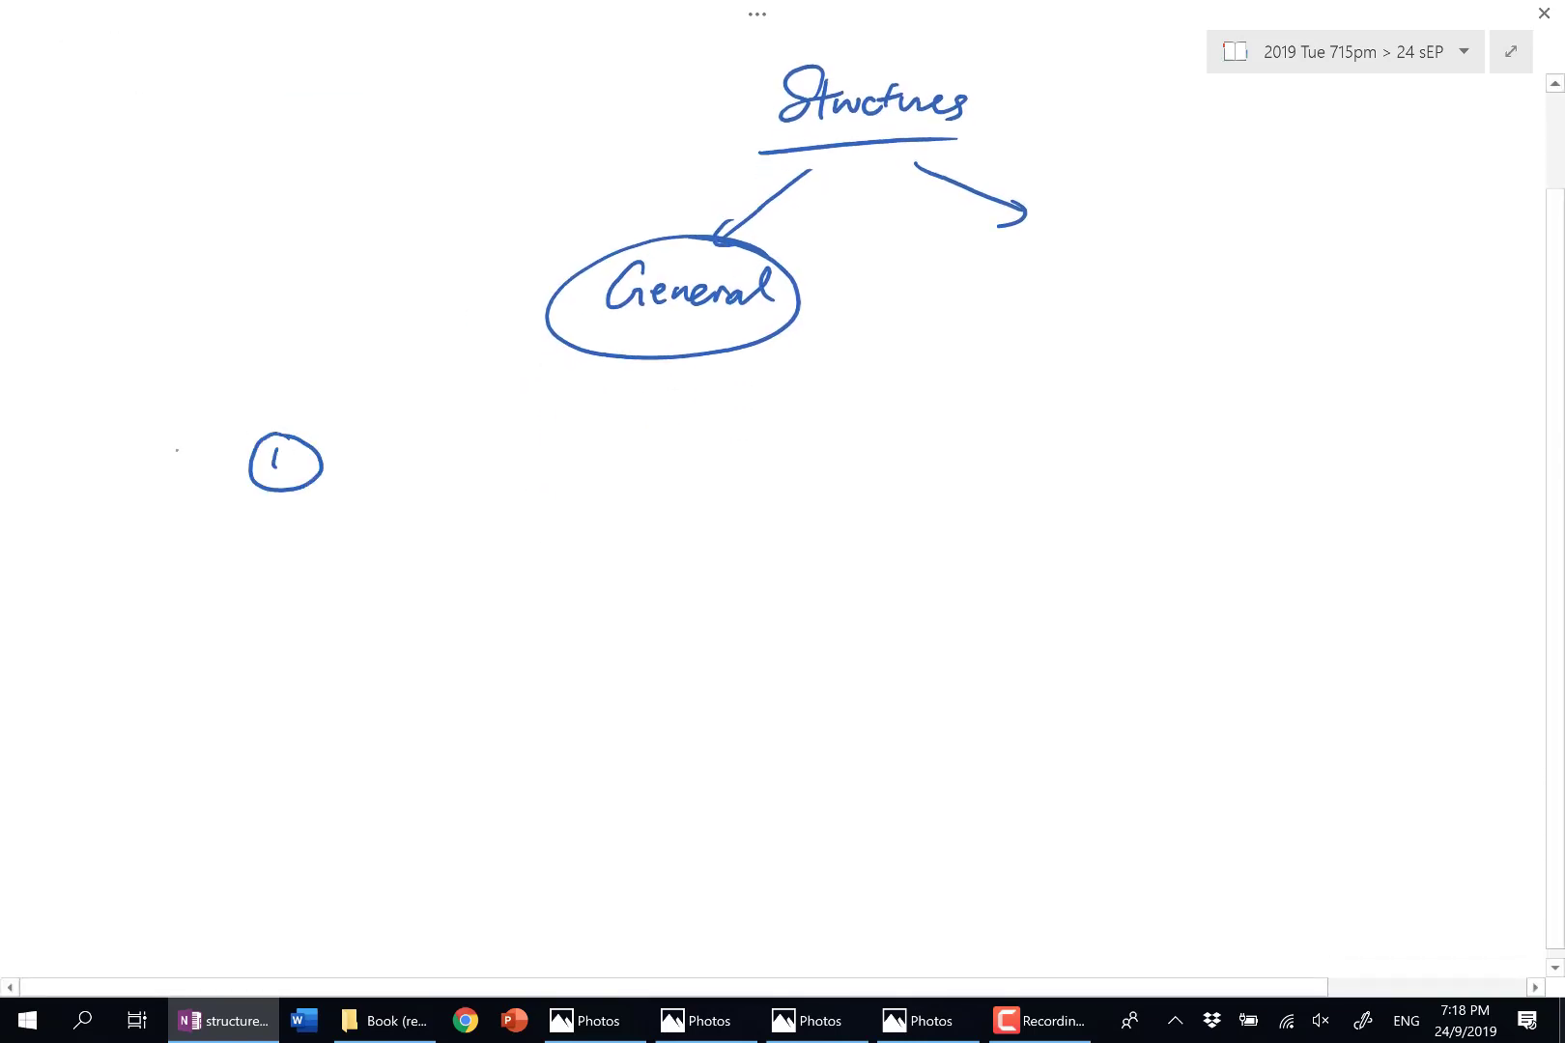
mouse_move(348, 483)
mouse_down()
mouse_move(540, 452)
mouse_move(567, 473)
mouse_move(662, 478)
mouse_up()
mouse_move(353, 541)
mouse_down()
mouse_move(343, 586)
mouse_move(384, 572)
mouse_move(519, 582)
mouse_move(676, 529)
mouse_move(698, 592)
mouse_move(718, 543)
mouse_move(808, 519)
mouse_up()
Add 'Context' under Content and a bracketed list: Defⁿ, Diag, Explanation, Examples.
drag(686, 591, 814, 579)
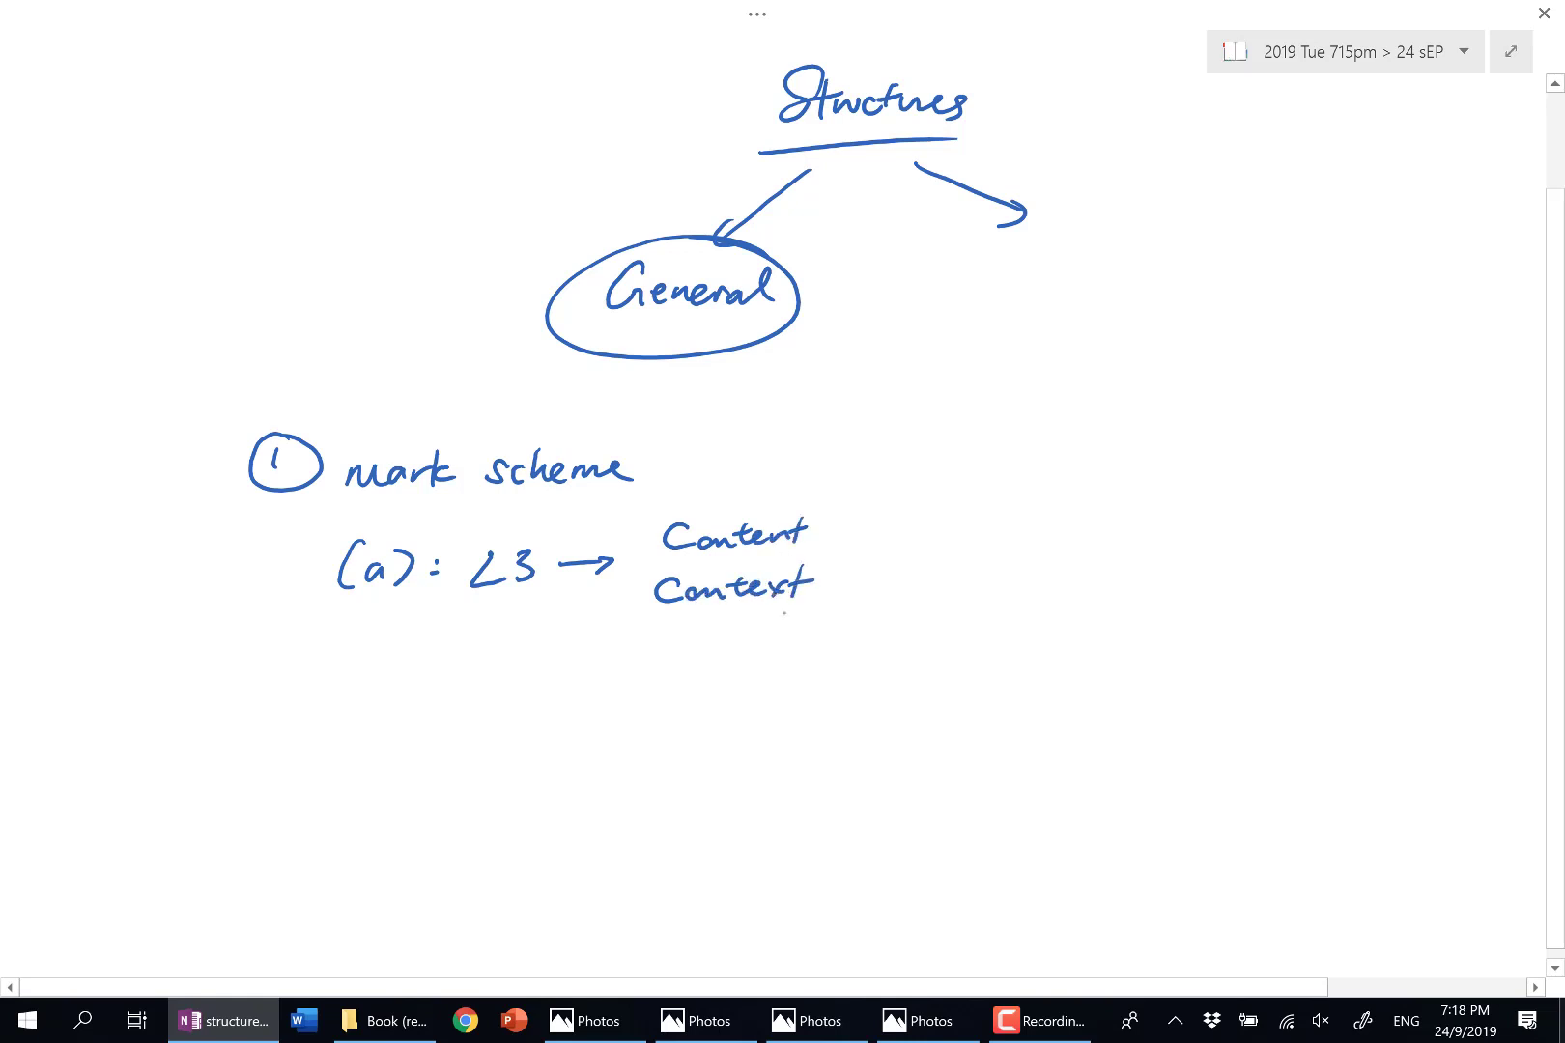
drag(871, 469, 852, 543)
mouse_move(898, 438)
mouse_down()
mouse_move(900, 463)
mouse_move(953, 466)
mouse_move(978, 437)
mouse_up()
mouse_move(896, 487)
mouse_down()
mouse_move(966, 517)
mouse_move(895, 539)
mouse_move(927, 549)
mouse_move(1081, 539)
mouse_move(1123, 421)
mouse_move(1142, 445)
mouse_move(1261, 439)
mouse_move(1246, 522)
mouse_up()
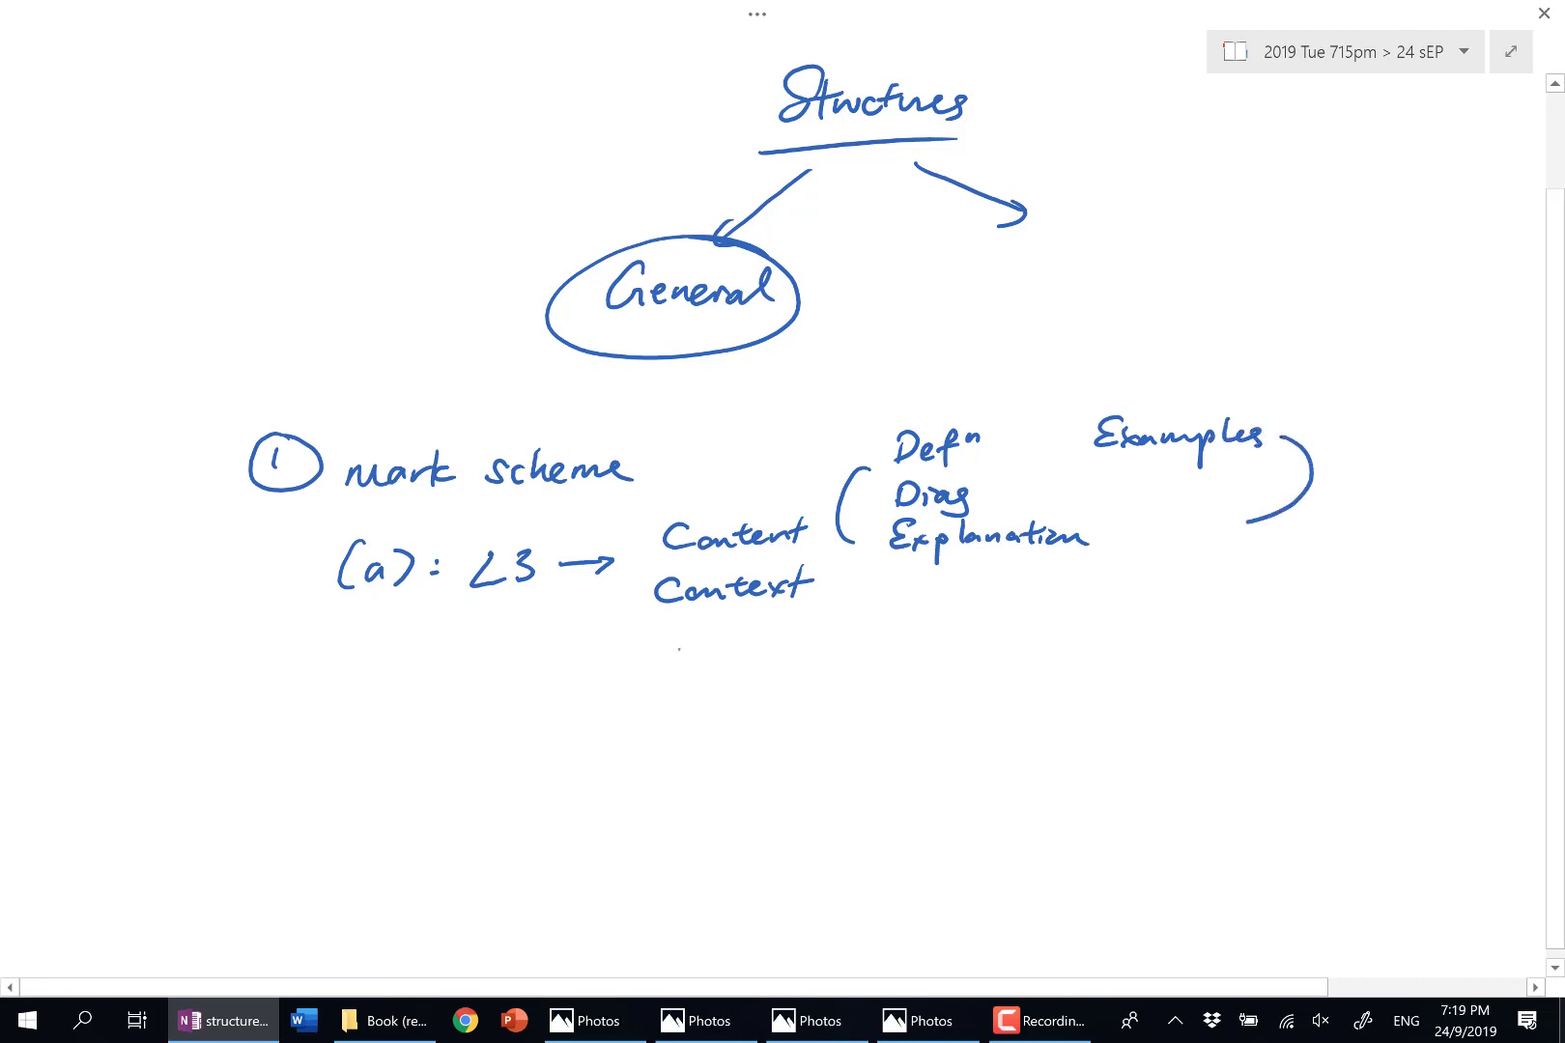
Write the bracketed list '(preamble, trend, SG, domestic/ext)' below Context.
mouse_move(679, 650)
mouse_down()
mouse_move(679, 705)
mouse_move(716, 643)
mouse_move(852, 638)
mouse_up()
click(874, 646)
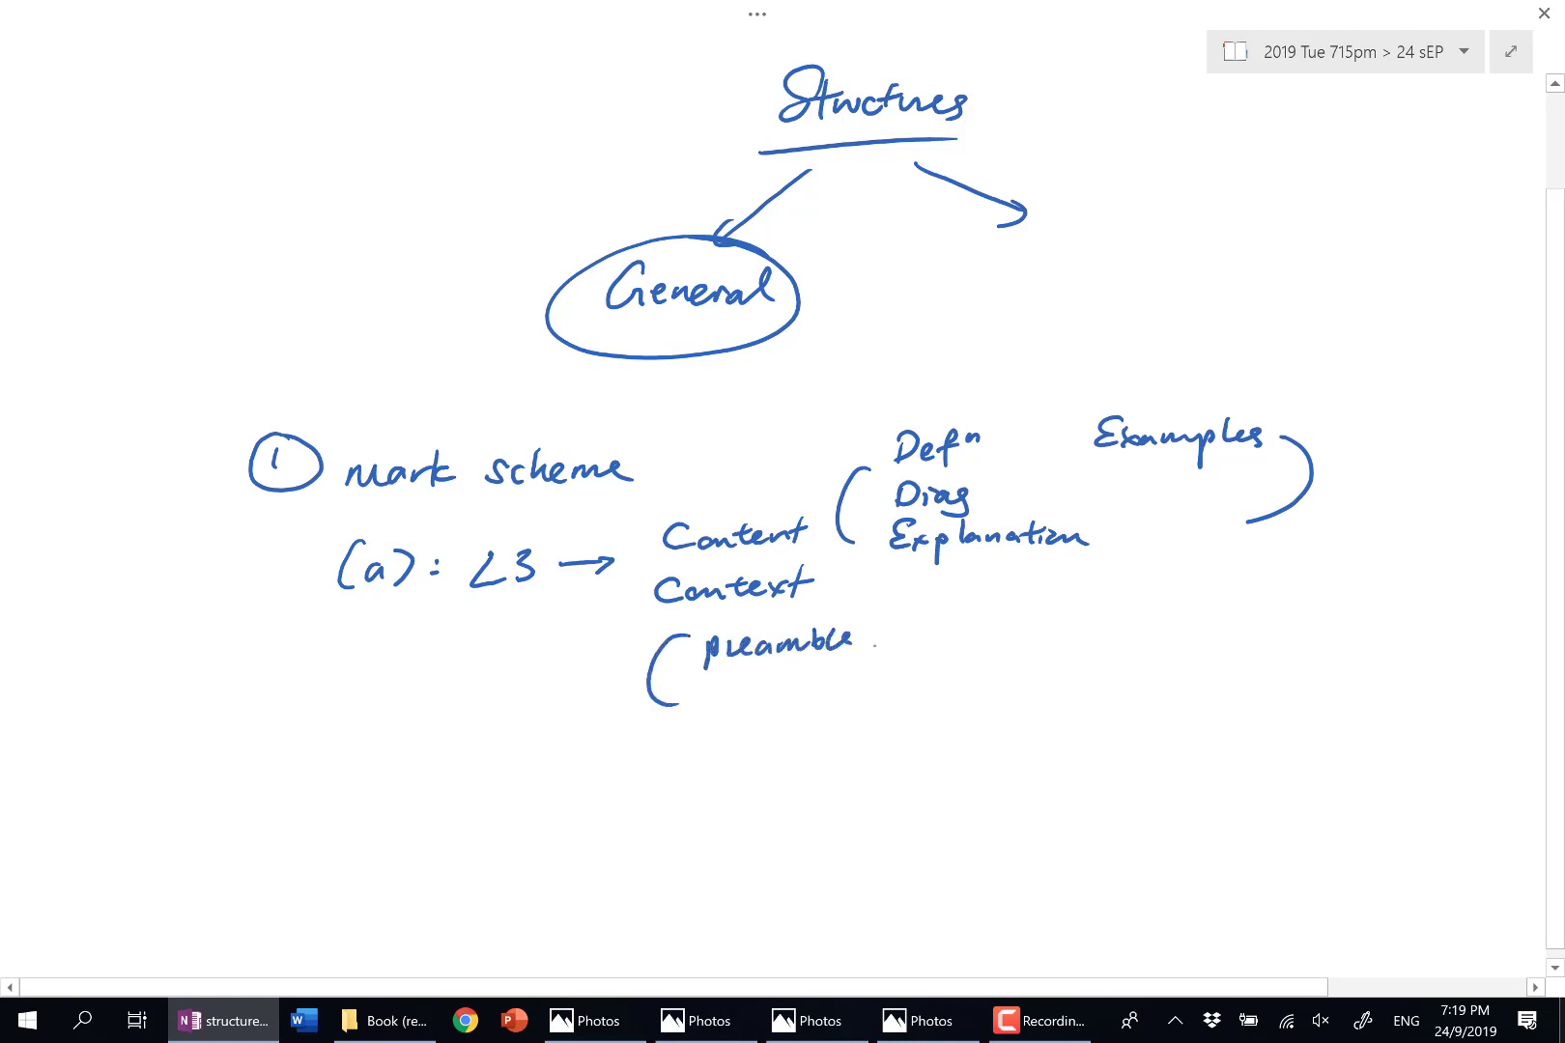
mouse_move(695, 702)
mouse_down()
mouse_move(775, 707)
mouse_move(814, 676)
mouse_up()
mouse_move(716, 757)
mouse_down()
mouse_move(692, 779)
mouse_move(741, 777)
mouse_up()
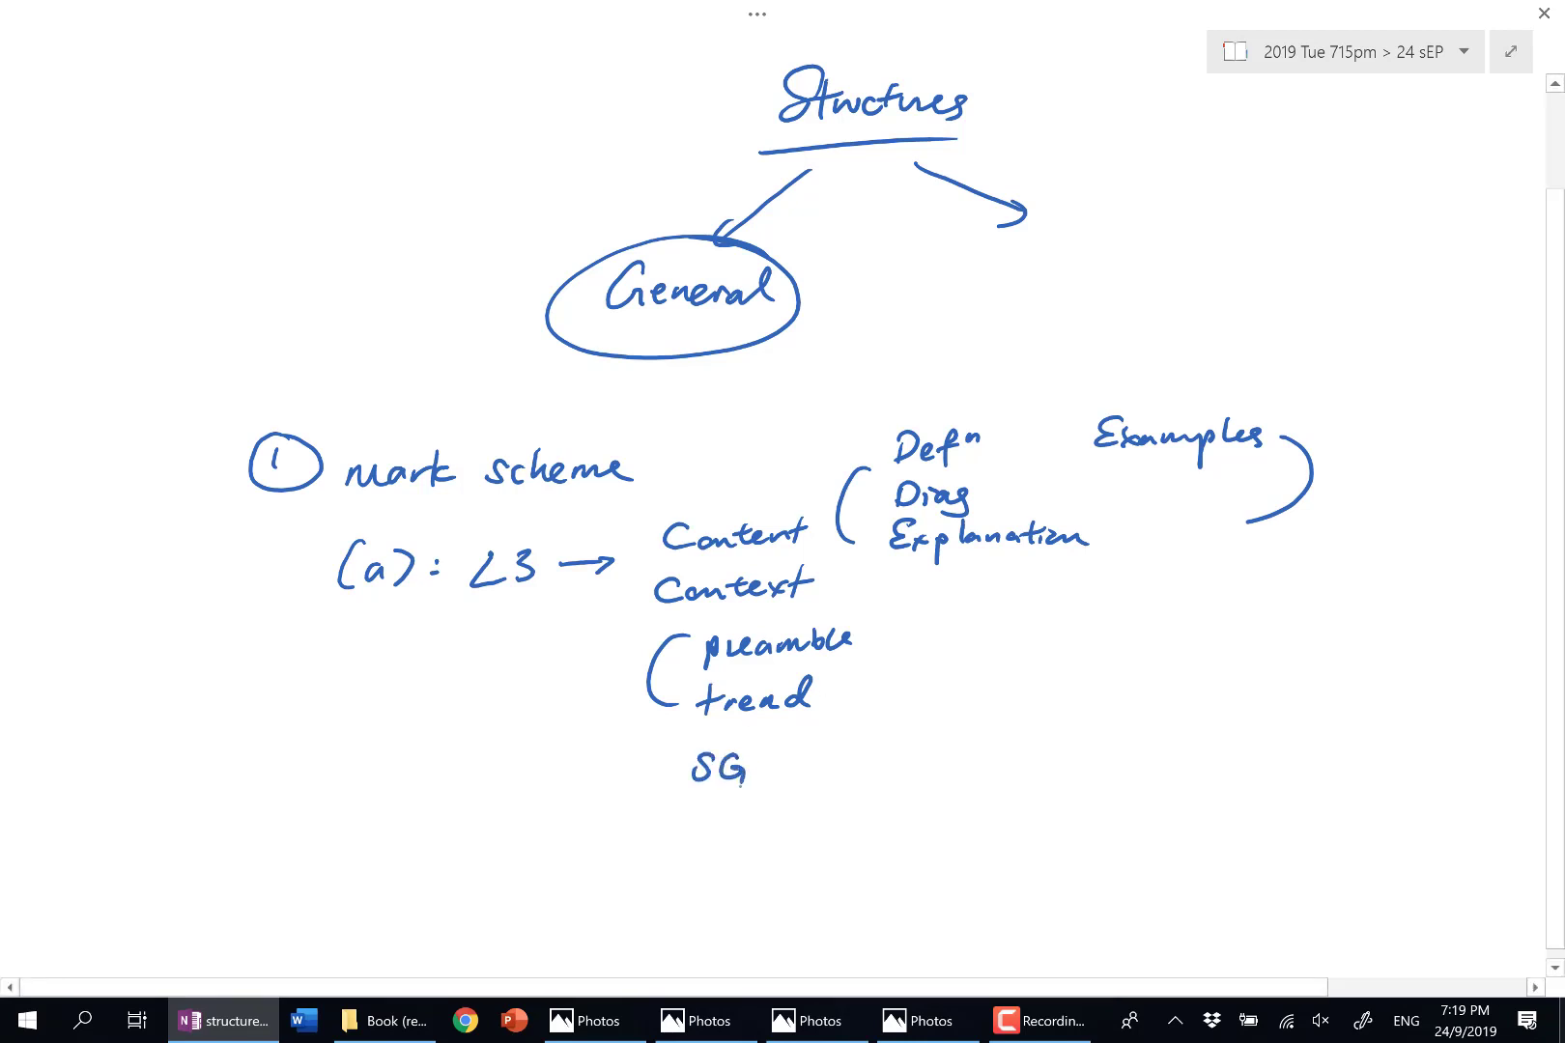
scroll(742, 483, down, 3)
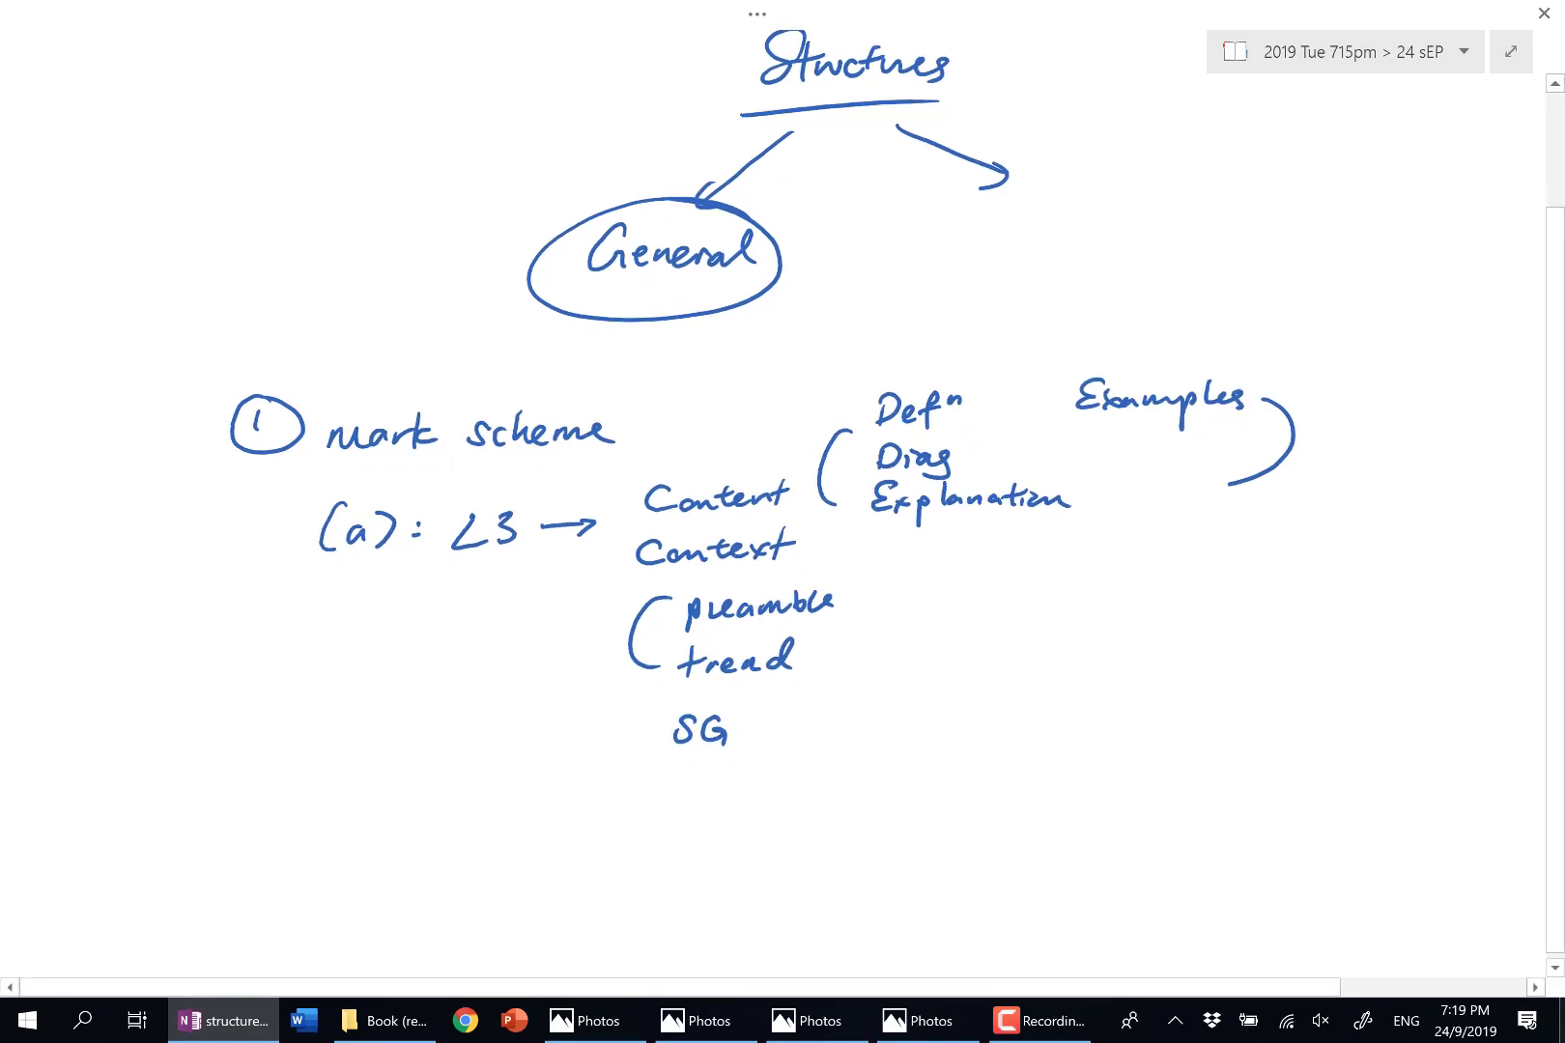
scroll(772, 483, down, 1)
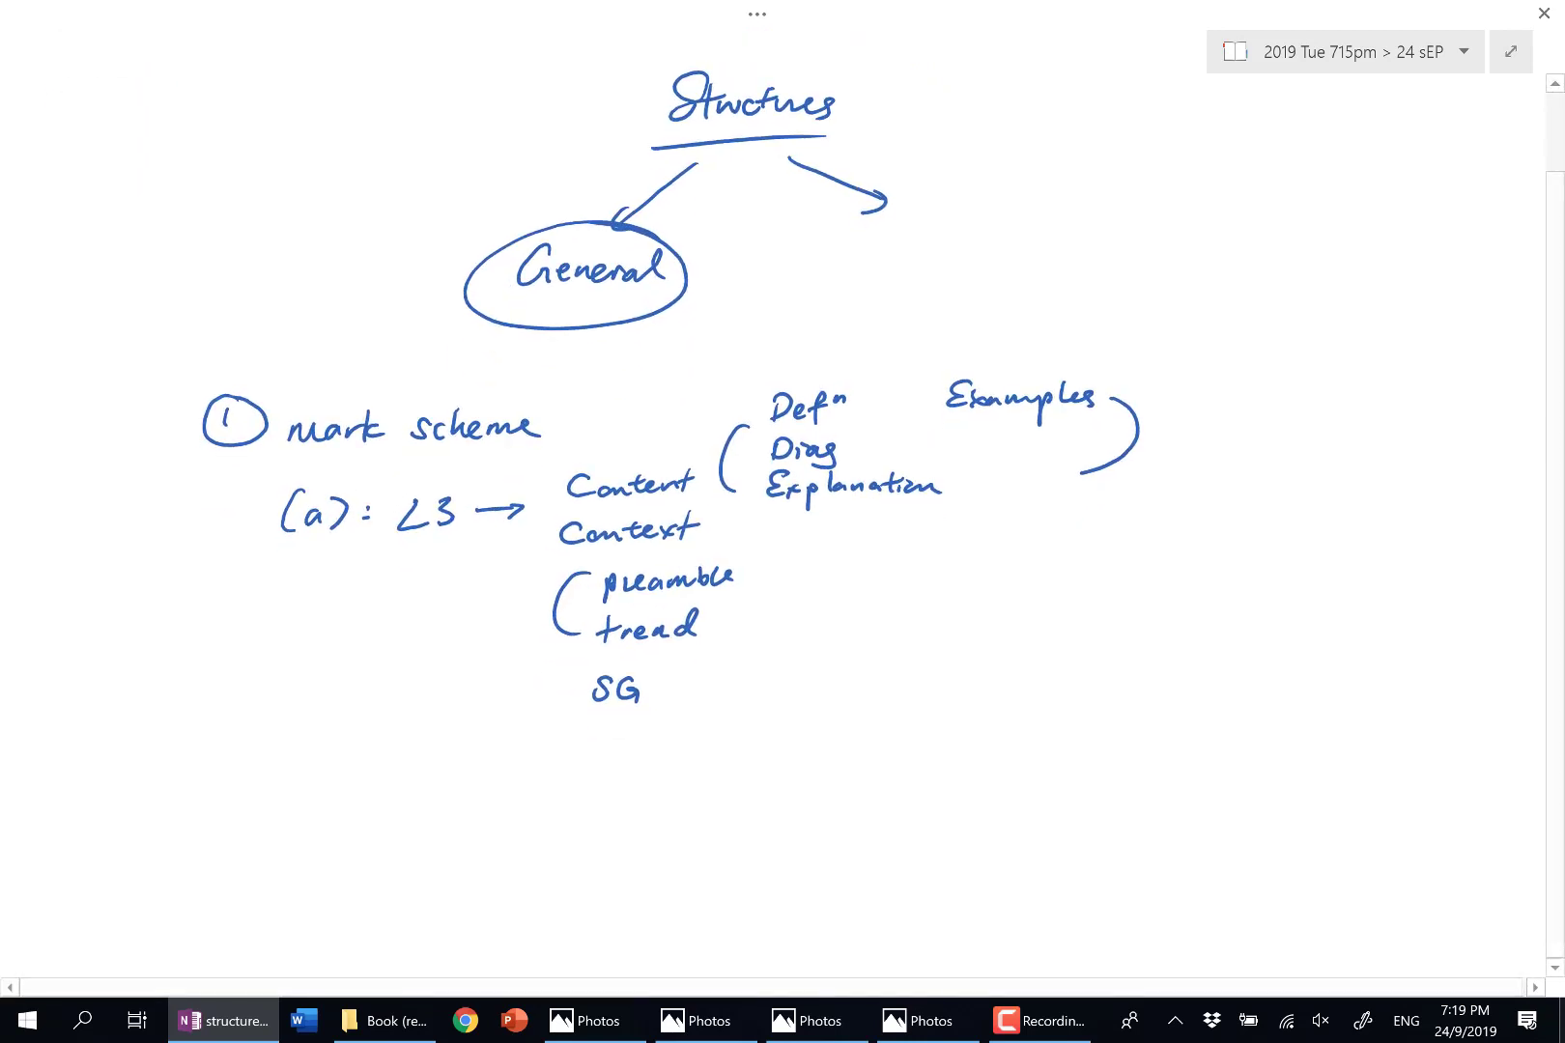
mouse_move(609, 734)
mouse_down()
mouse_move(626, 759)
mouse_move(680, 745)
mouse_move(719, 758)
mouse_move(716, 800)
mouse_up()
drag(756, 749, 803, 762)
drag(819, 729, 818, 770)
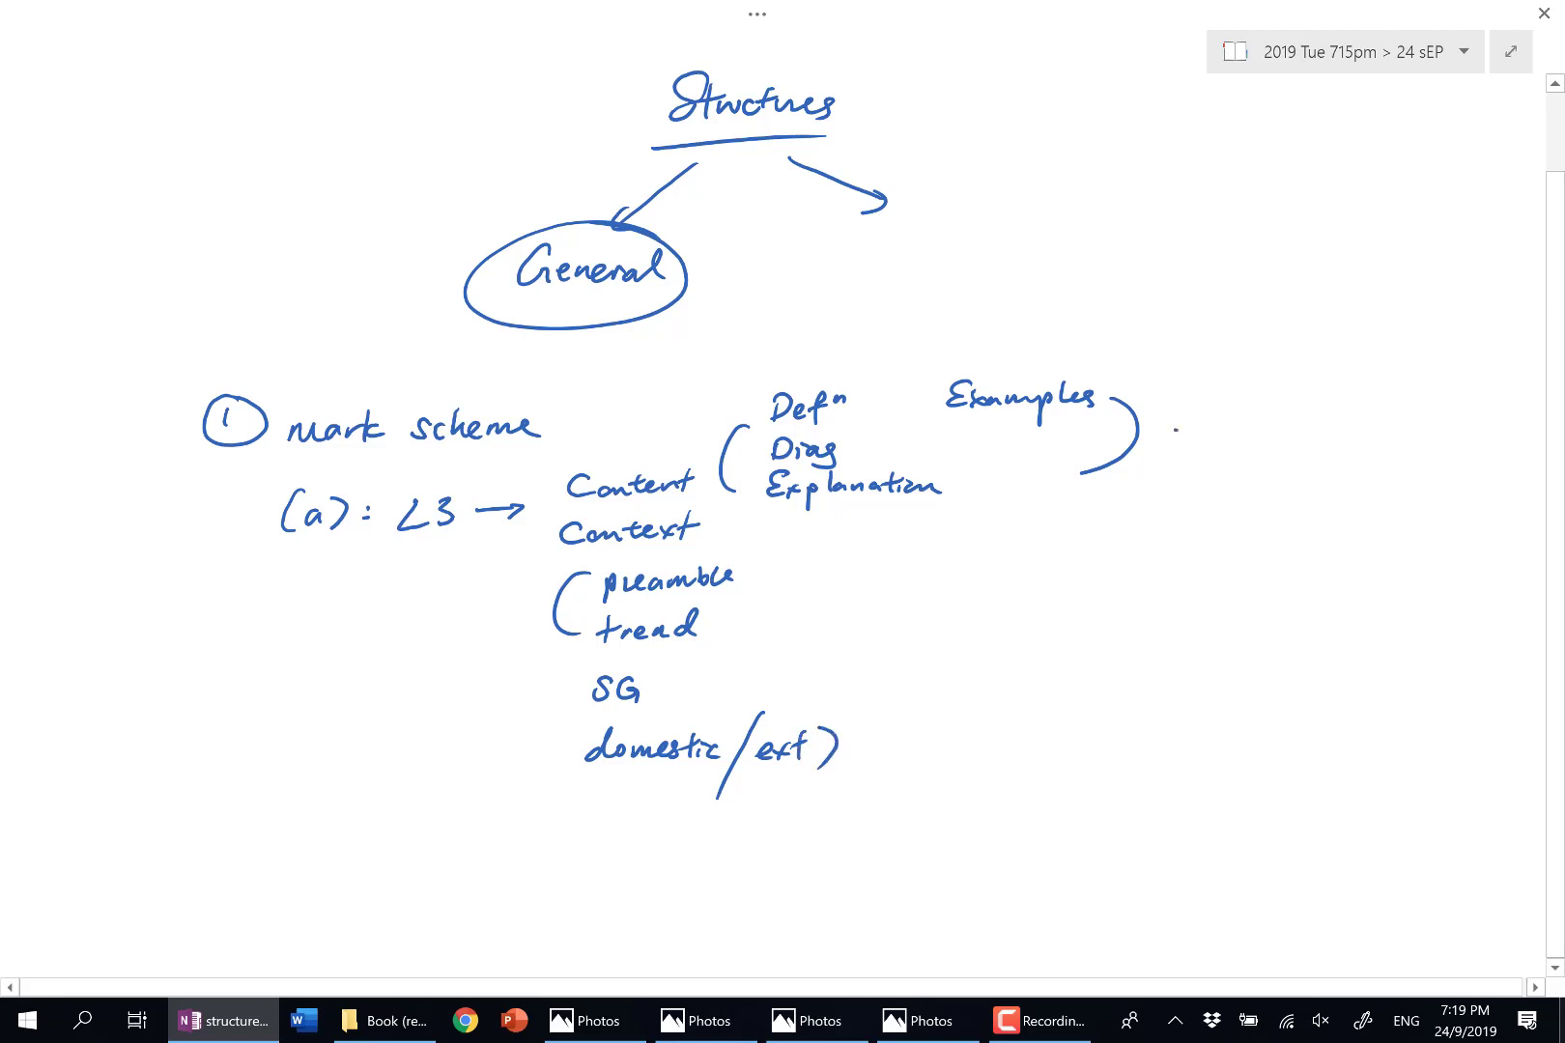
Label the definitions bracket ': DDEE' and the context list ': PTSD'.
click(1175, 442)
mouse_move(1212, 427)
mouse_down()
mouse_move(1209, 461)
mouse_move(1318, 470)
mouse_up()
drag(913, 628, 914, 669)
mouse_move(914, 629)
mouse_down()
mouse_move(918, 649)
mouse_move(970, 628)
mouse_up()
mouse_move(951, 633)
mouse_down()
mouse_move(953, 666)
mouse_move(1008, 669)
mouse_up()
drag(1008, 633, 1009, 669)
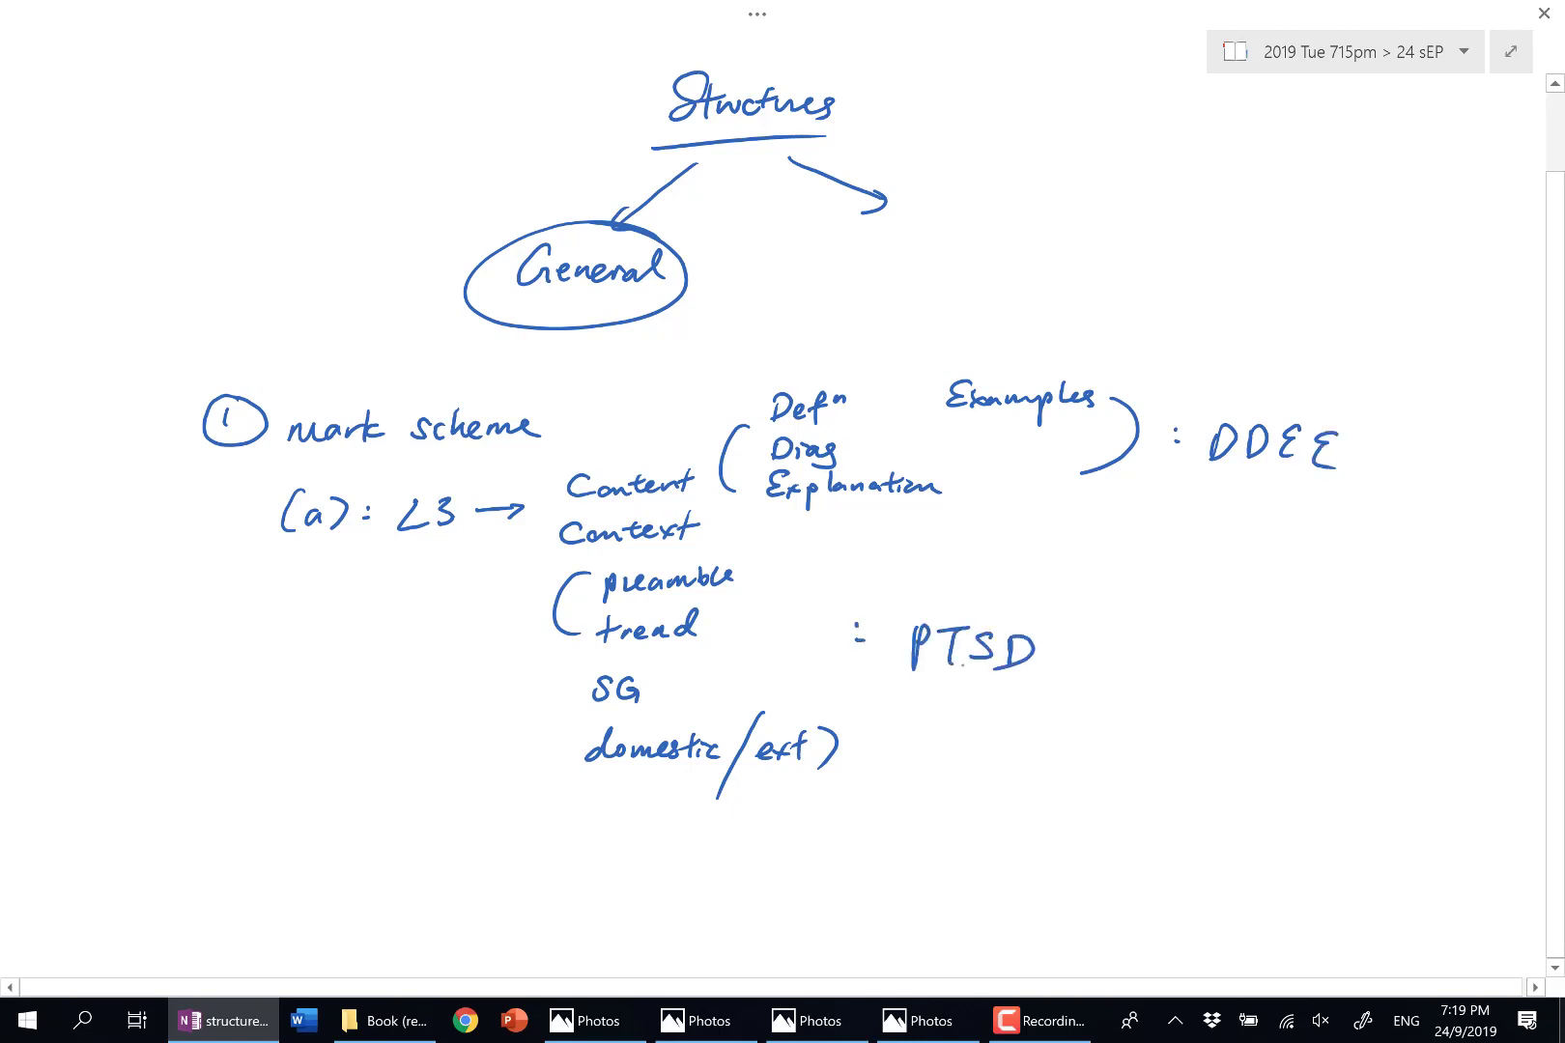
scroll(782, 502, down, 3)
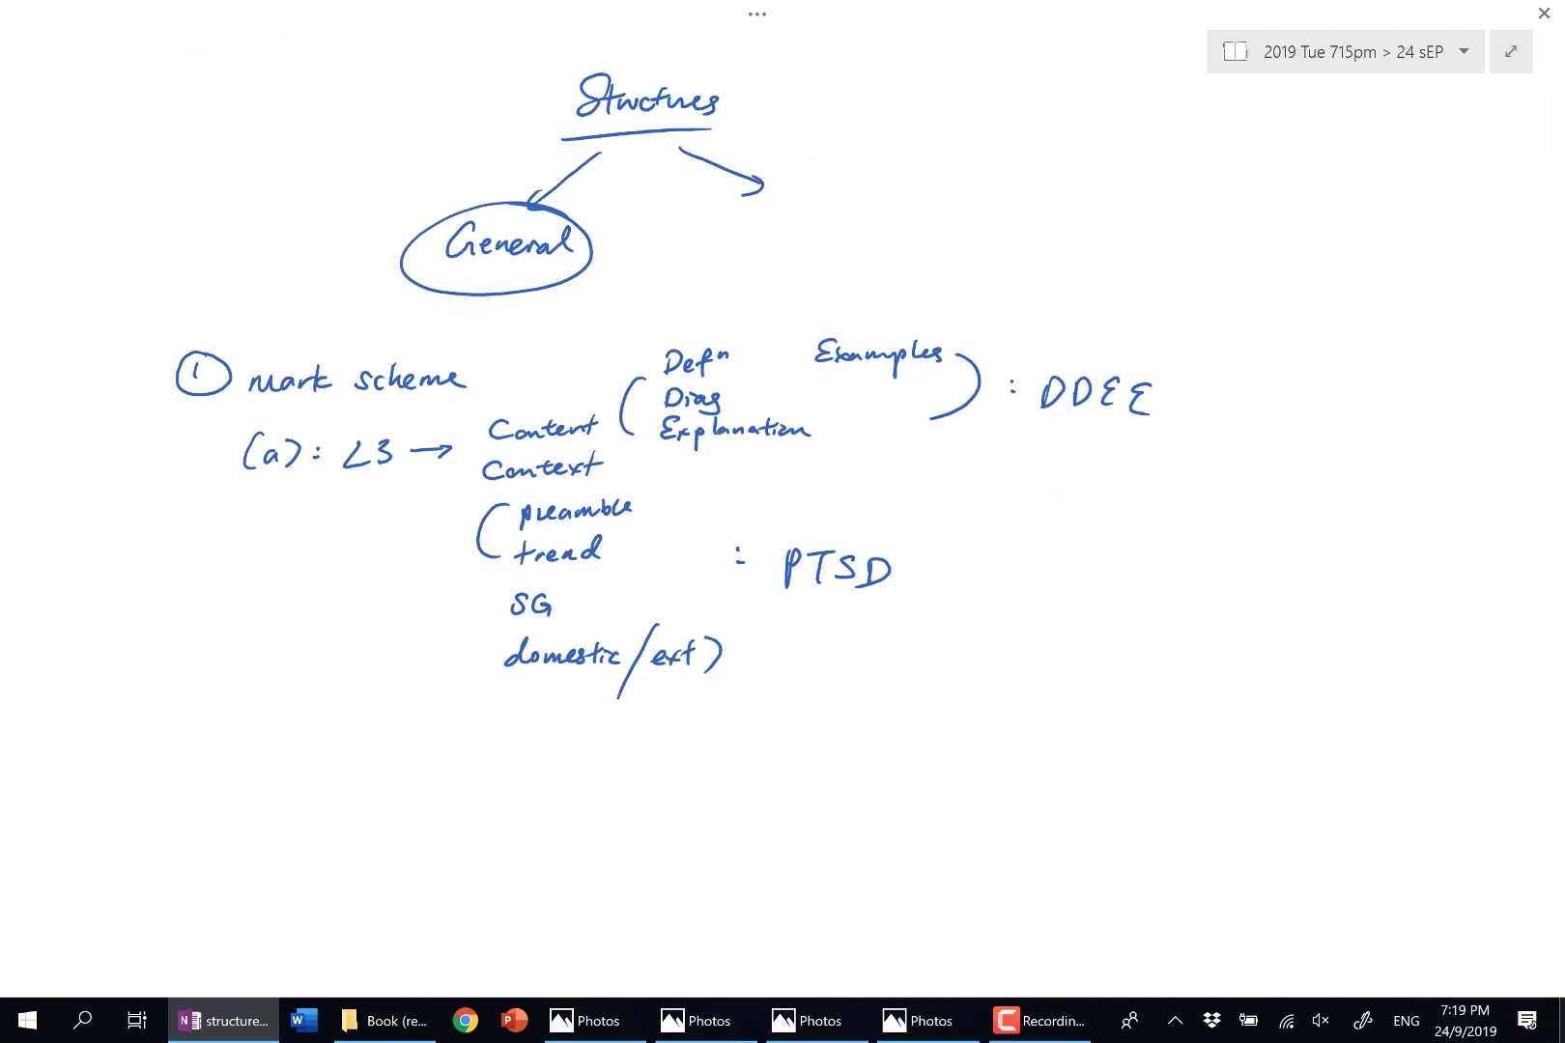
Write '(b):' to start part b of the mark scheme.
mouse_move(250, 761)
mouse_down()
mouse_move(232, 804)
mouse_move(267, 798)
mouse_up()
mouse_move(286, 764)
mouse_down()
mouse_move(307, 766)
mouse_move(290, 803)
mouse_up()
click(337, 774)
click(338, 786)
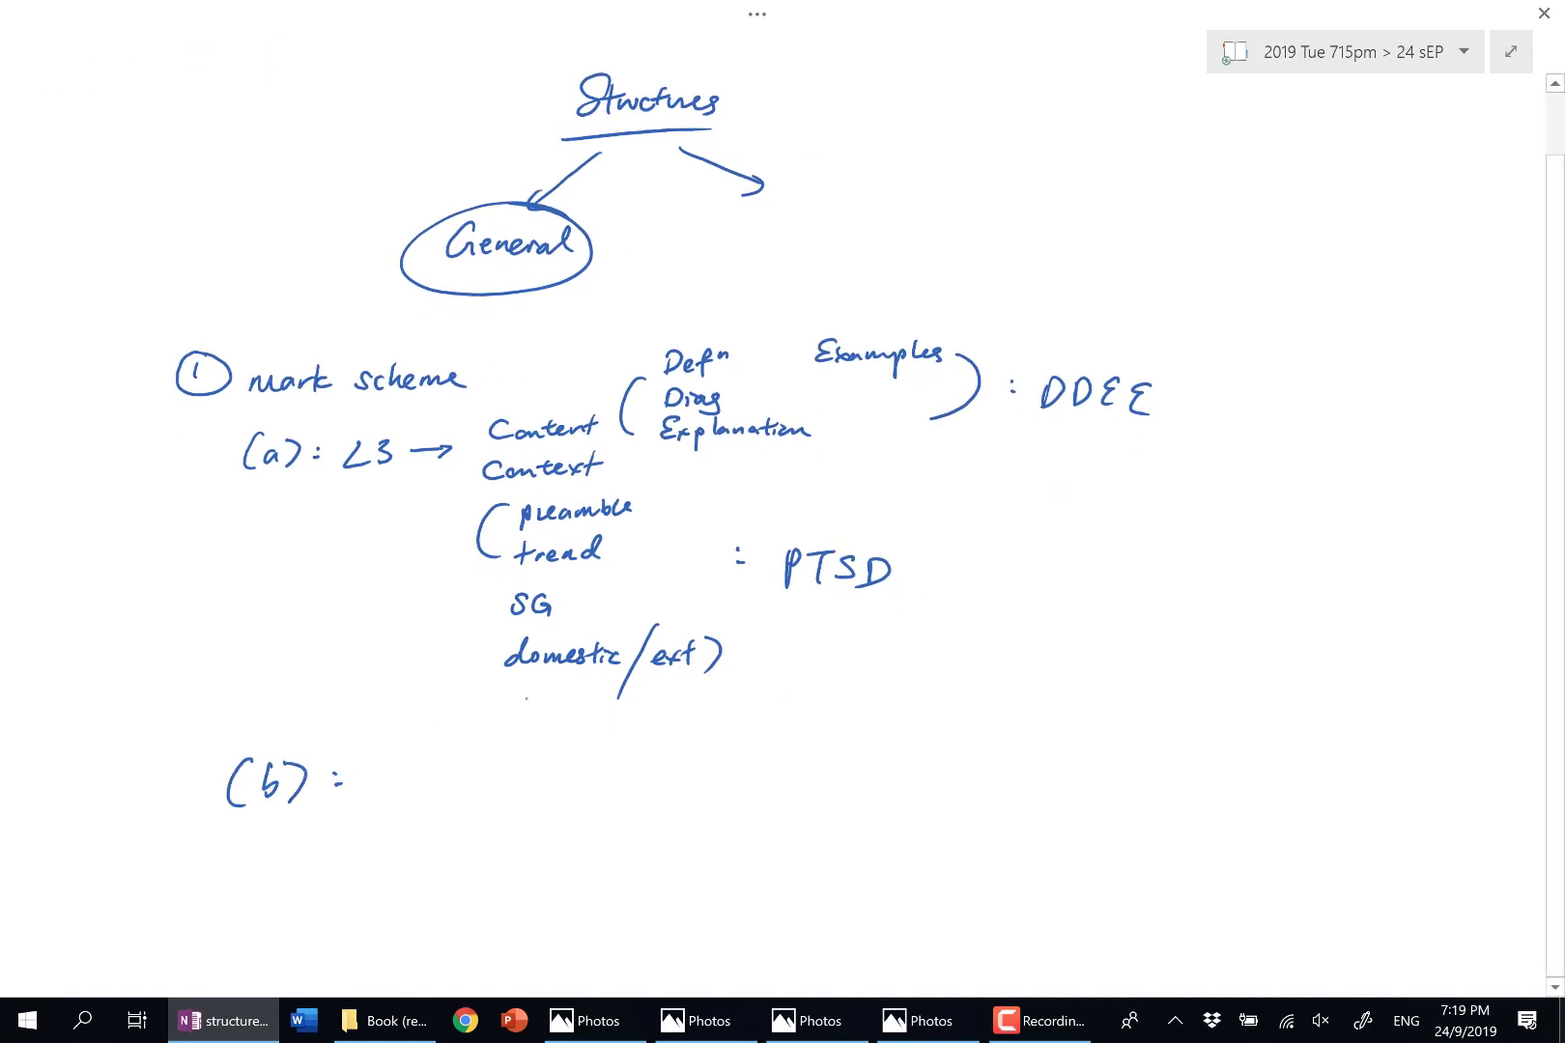
Switch to red ink, circle Content/Context, and arrow down to 'Balance' after (b):.
click(756, 14)
click(254, 140)
mouse_move(584, 394)
mouse_down()
mouse_move(512, 402)
mouse_move(579, 397)
mouse_up()
drag(467, 504, 563, 753)
mouse_move(547, 745)
mouse_down()
mouse_move(567, 756)
mouse_move(534, 768)
mouse_up()
mouse_move(403, 763)
mouse_down()
mouse_move(393, 794)
mouse_move(512, 788)
mouse_up()
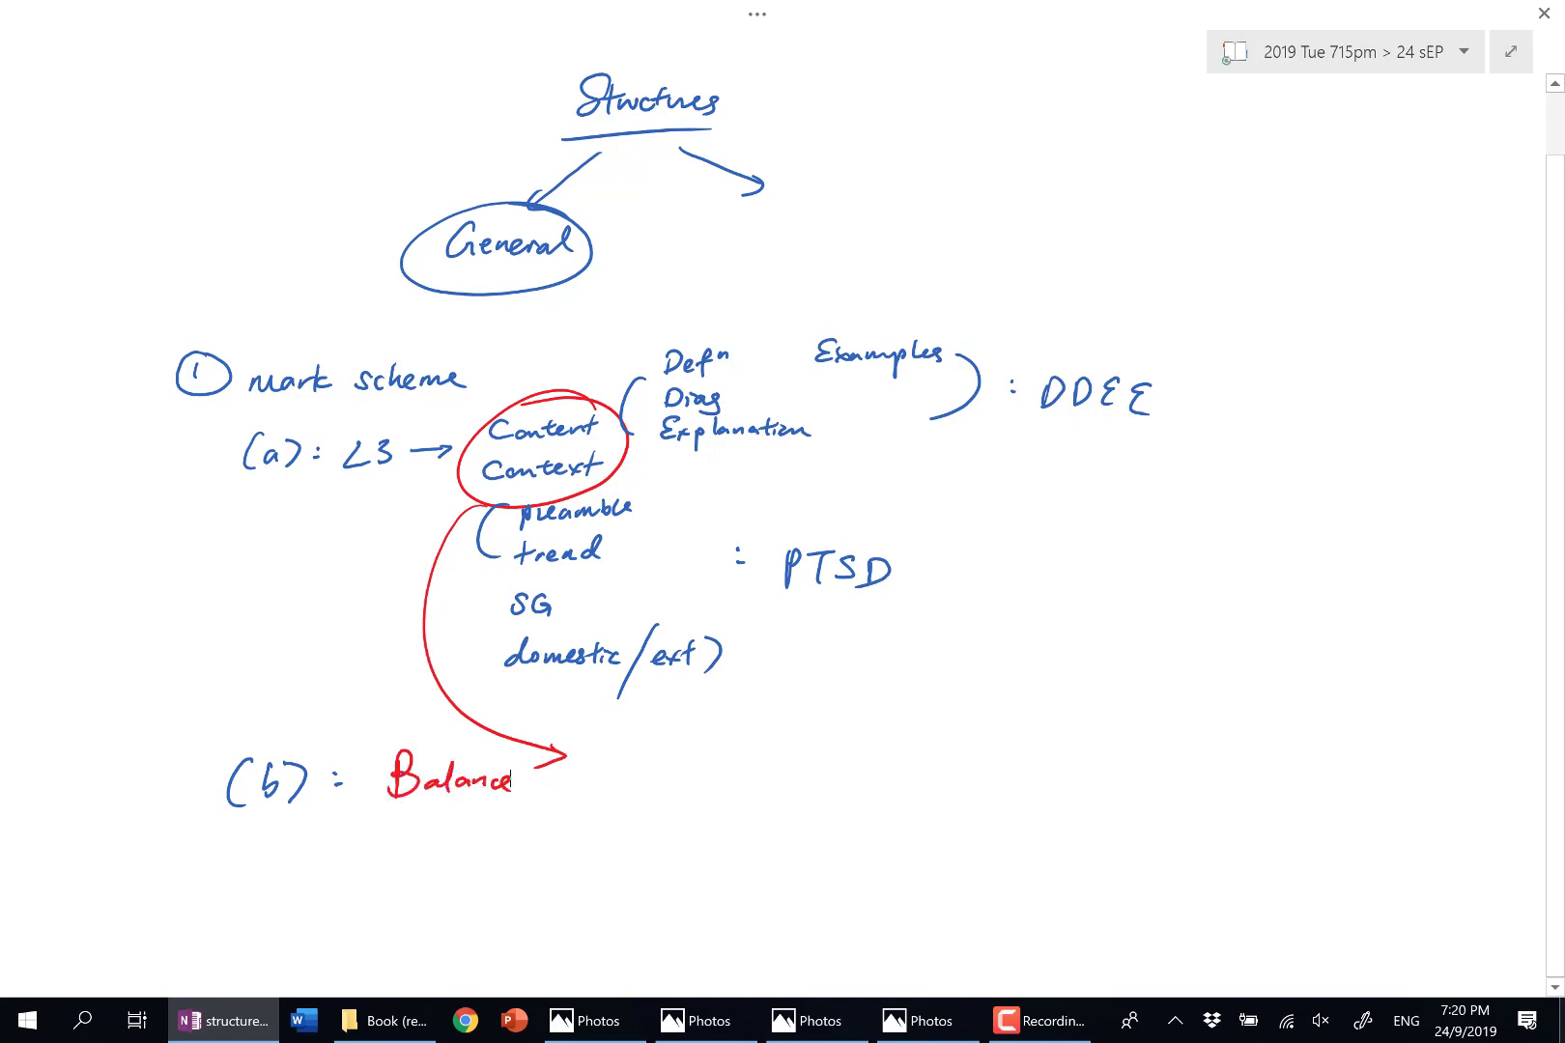
Write 'Eval' after Balance, branching to 'Synthesis (stand):'.
scroll(667, 737, down, 1)
mouse_move(670, 719)
mouse_down()
mouse_move(664, 759)
mouse_move(705, 740)
mouse_move(736, 752)
mouse_move(834, 701)
mouse_move(933, 683)
mouse_move(990, 696)
mouse_up()
mouse_move(754, 765)
mouse_down()
mouse_move(972, 823)
mouse_move(995, 794)
mouse_up()
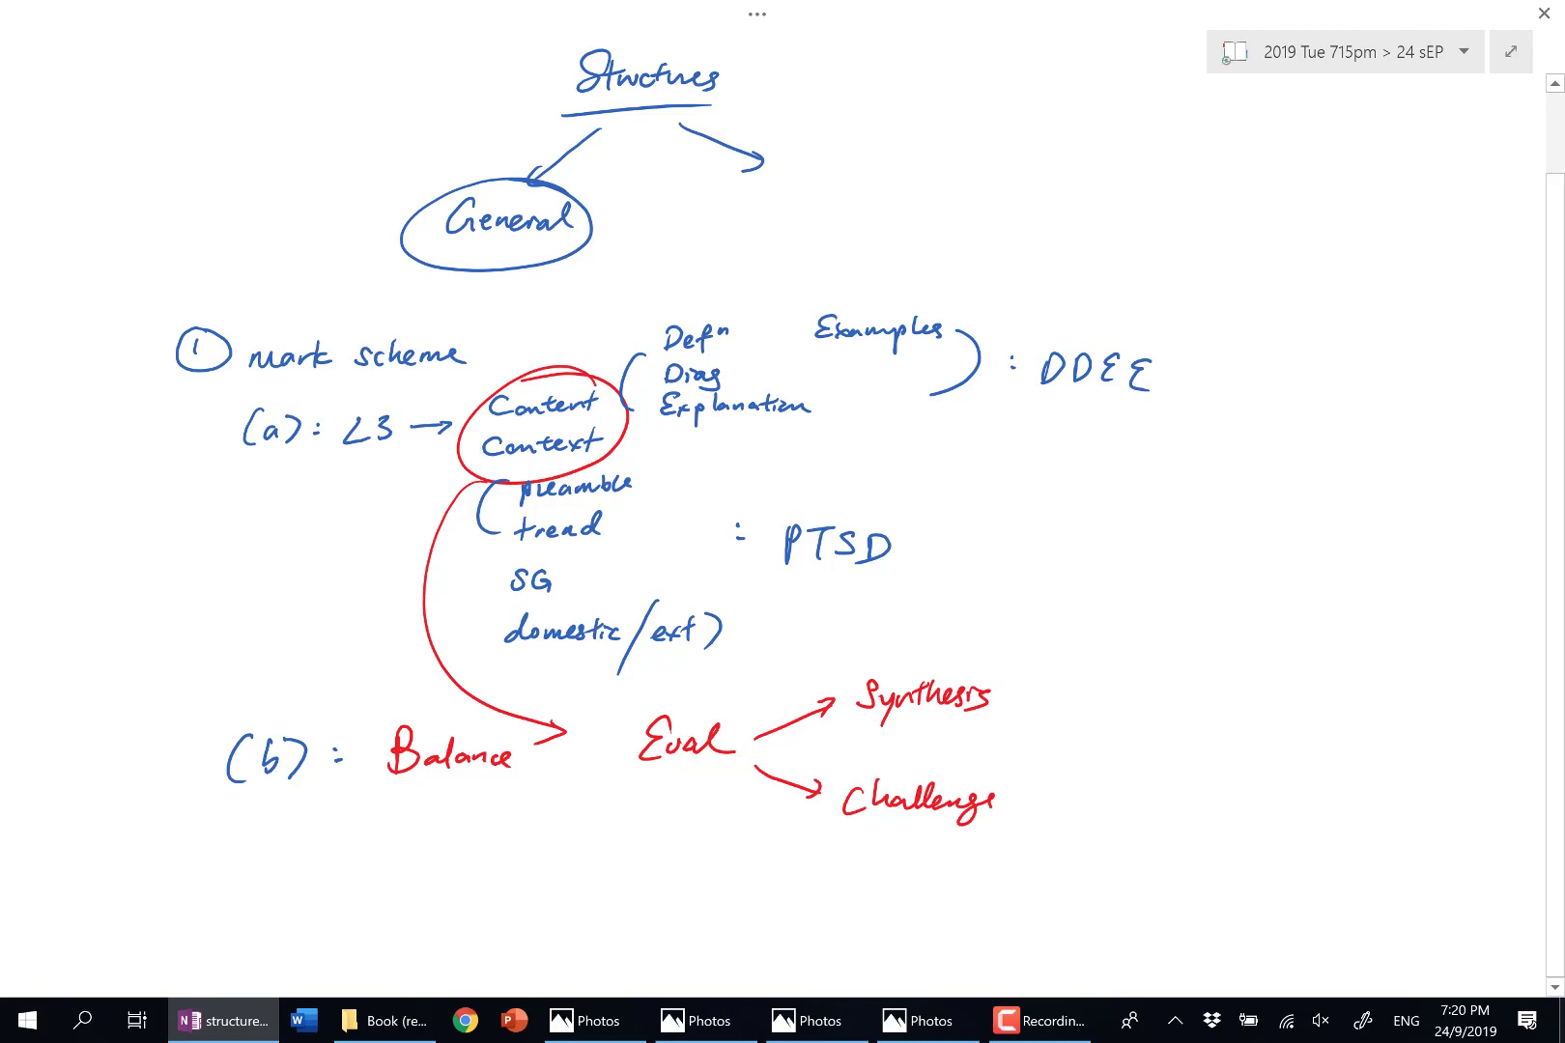
mouse_move(1048, 662)
mouse_down()
mouse_move(1026, 720)
mouse_move(1053, 698)
mouse_move(1146, 699)
mouse_up()
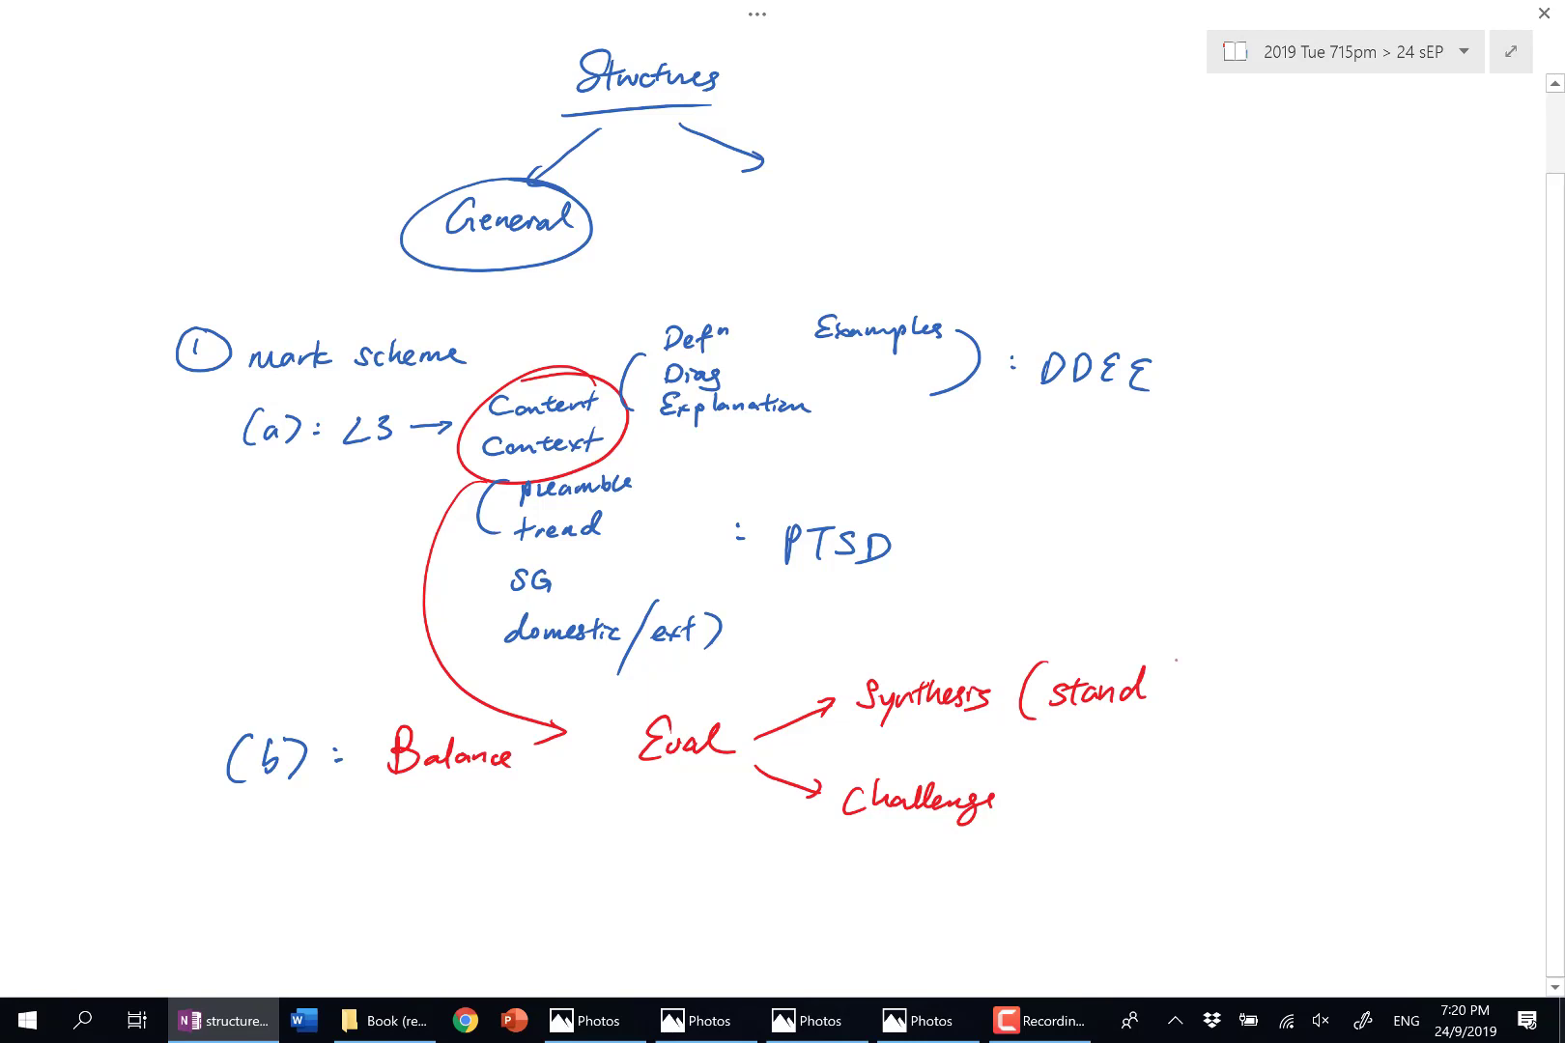
mouse_move(1160, 660)
mouse_down()
mouse_move(1188, 684)
mouse_move(1166, 715)
mouse_up()
click(1218, 665)
click(1218, 679)
Write '"most"' after (stand): followed by a slash and '→sig.' beneath it.
mouse_move(1268, 623)
mouse_down()
mouse_move(1351, 609)
mouse_move(1343, 624)
mouse_up()
drag(1258, 590, 1259, 601)
drag(1370, 588, 1370, 598)
drag(1379, 587, 1379, 601)
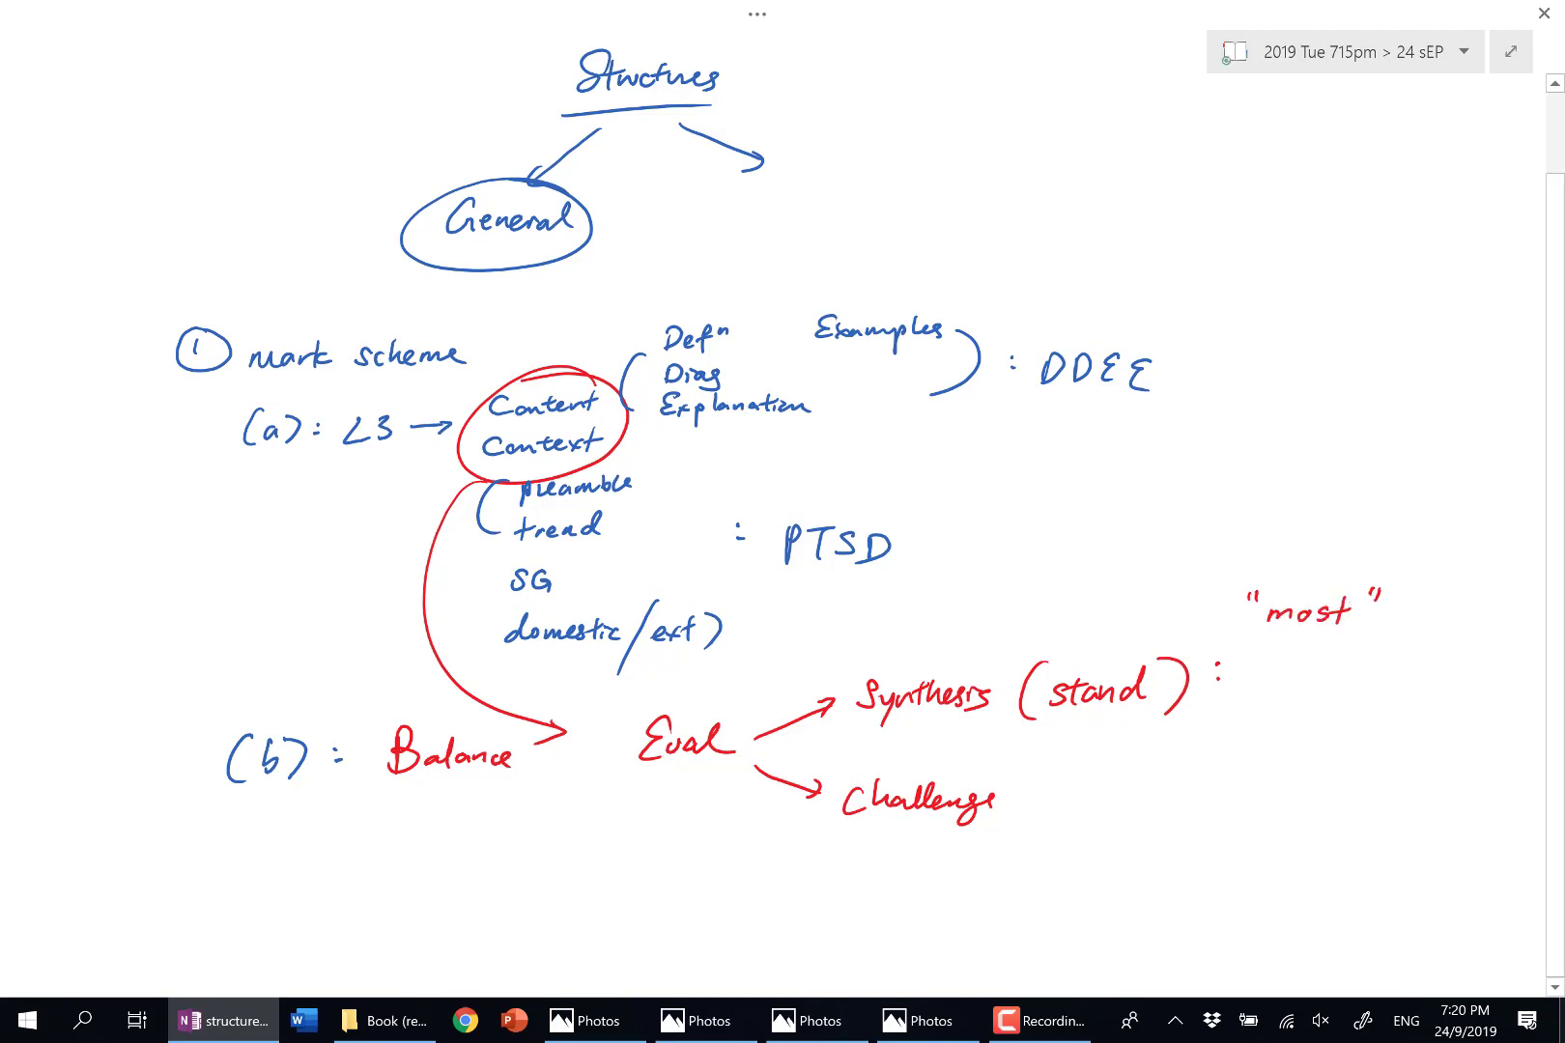
scroll(1263, 608, right, 3)
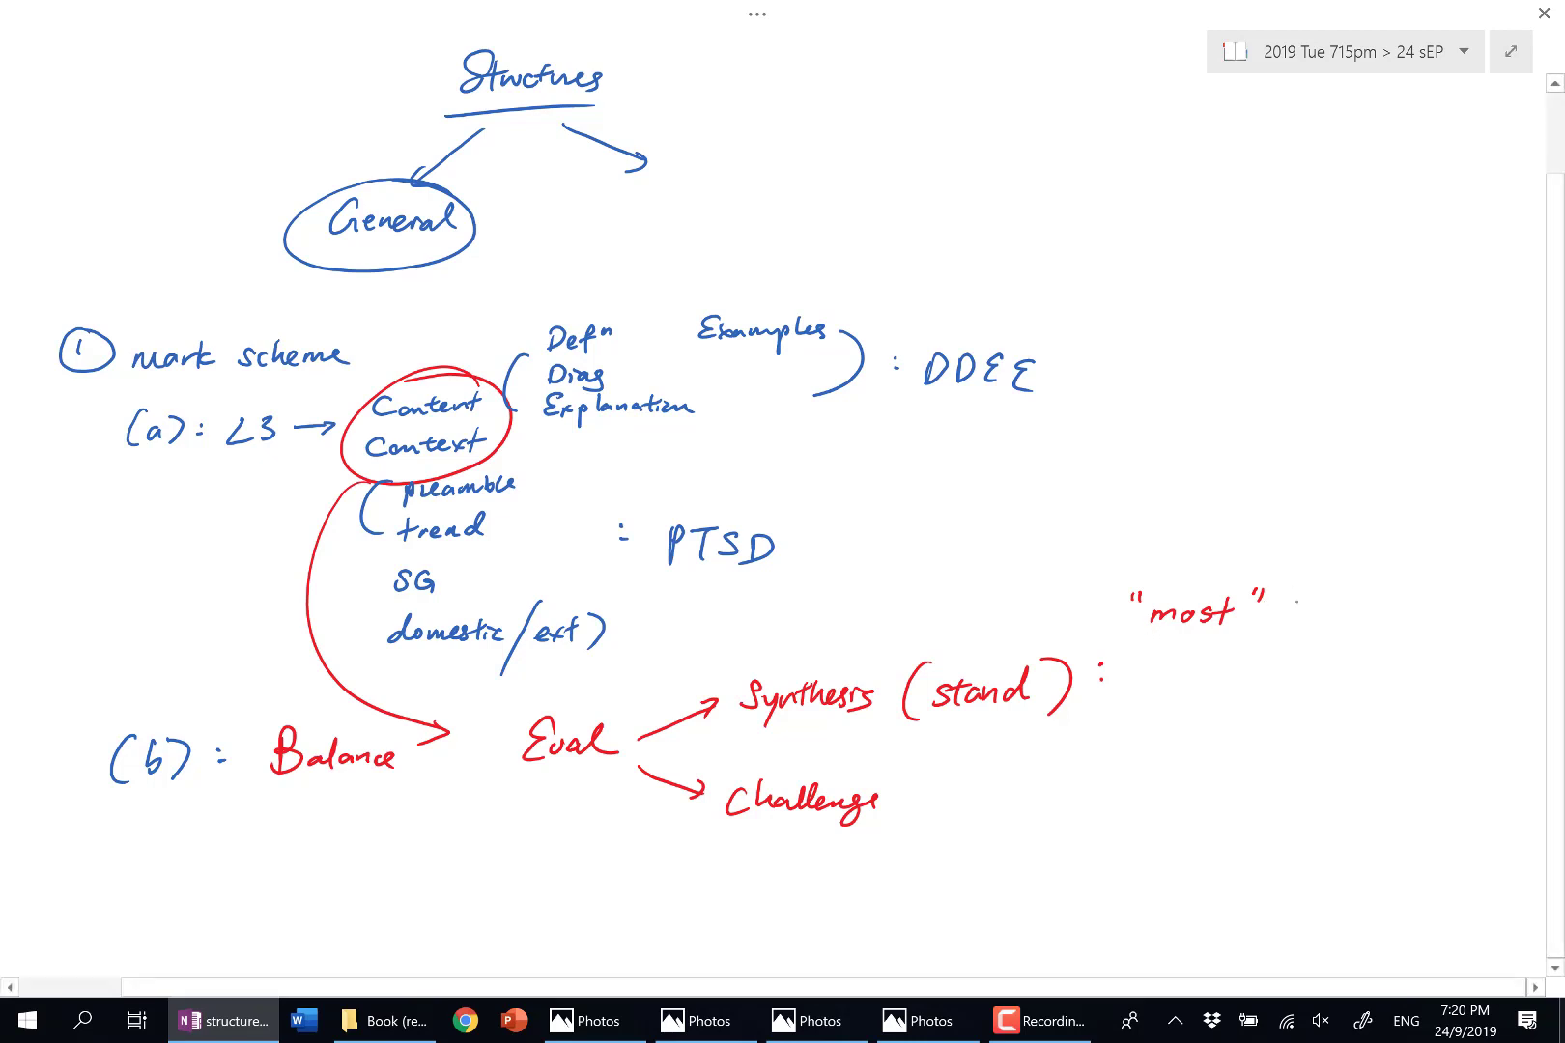
drag(1308, 565, 1258, 661)
drag(1141, 666, 1189, 681)
drag(1206, 666, 1193, 702)
click(1220, 673)
Add 'LR vs SR' followed by another slash.
drag(1317, 596, 1329, 616)
mouse_move(1338, 603)
mouse_down()
mouse_move(1336, 619)
mouse_move(1358, 615)
mouse_up()
mouse_move(1372, 614)
mouse_down()
mouse_move(1394, 608)
mouse_move(1315, 666)
mouse_up()
drag(1340, 652, 1370, 662)
drag(1460, 564, 1401, 684)
Write 'combi of factors' after the last slash.
scroll(1454, 584, right, 2)
mouse_move(1423, 607)
mouse_down()
mouse_move(1407, 619)
mouse_move(1465, 618)
mouse_up()
mouse_move(1466, 594)
mouse_down()
mouse_move(1486, 617)
mouse_move(1410, 663)
mouse_up()
mouse_move(1441, 636)
mouse_down()
mouse_move(1424, 678)
mouse_move(1429, 662)
mouse_up()
drag(1410, 684, 1387, 717)
drag(1392, 704, 1422, 707)
drag(1457, 691, 1446, 707)
drag(1452, 699, 1493, 695)
drag(1495, 690, 1470, 704)
Complete 'Challenge analysis' as the second branch from Eval.
mouse_move(873, 802)
mouse_down()
mouse_move(858, 815)
mouse_move(885, 817)
mouse_up()
drag(902, 802, 920, 814)
drag(926, 802, 919, 839)
mouse_move(960, 797)
mouse_down()
mouse_move(948, 814)
mouse_move(969, 812)
mouse_up()
drag(988, 797, 981, 814)
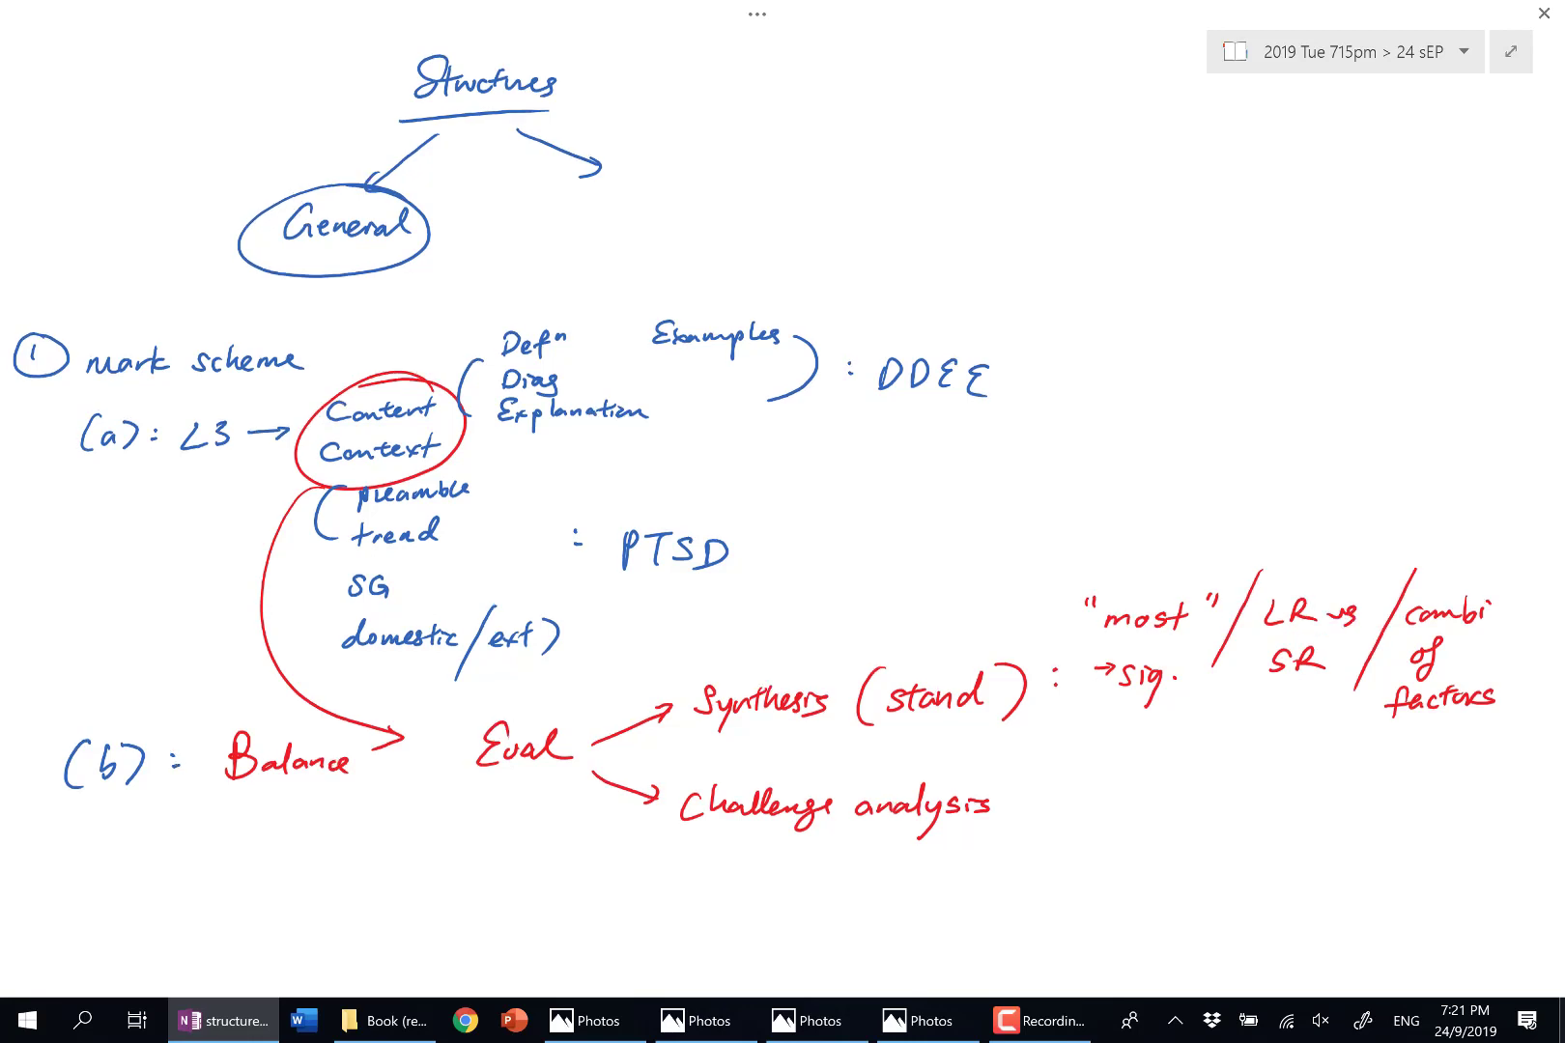
Toggle full-page view off and on, then write a circled 2 for the second point.
key(F11)
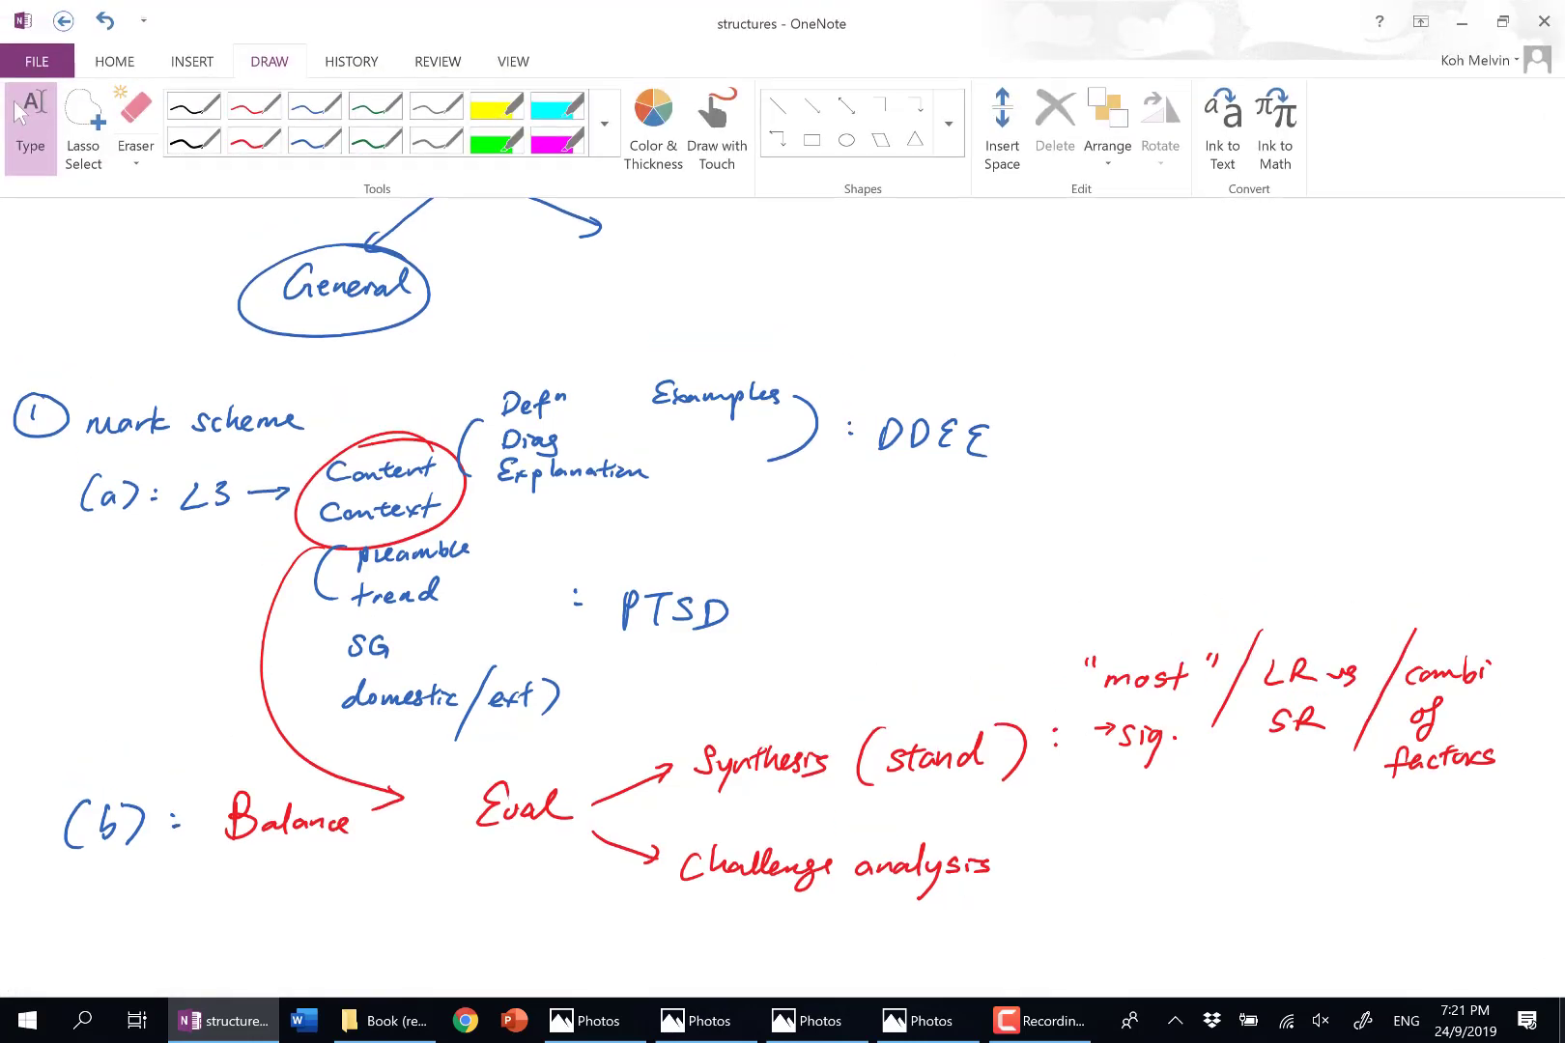
key(F11)
scroll(782, 521, down, 3)
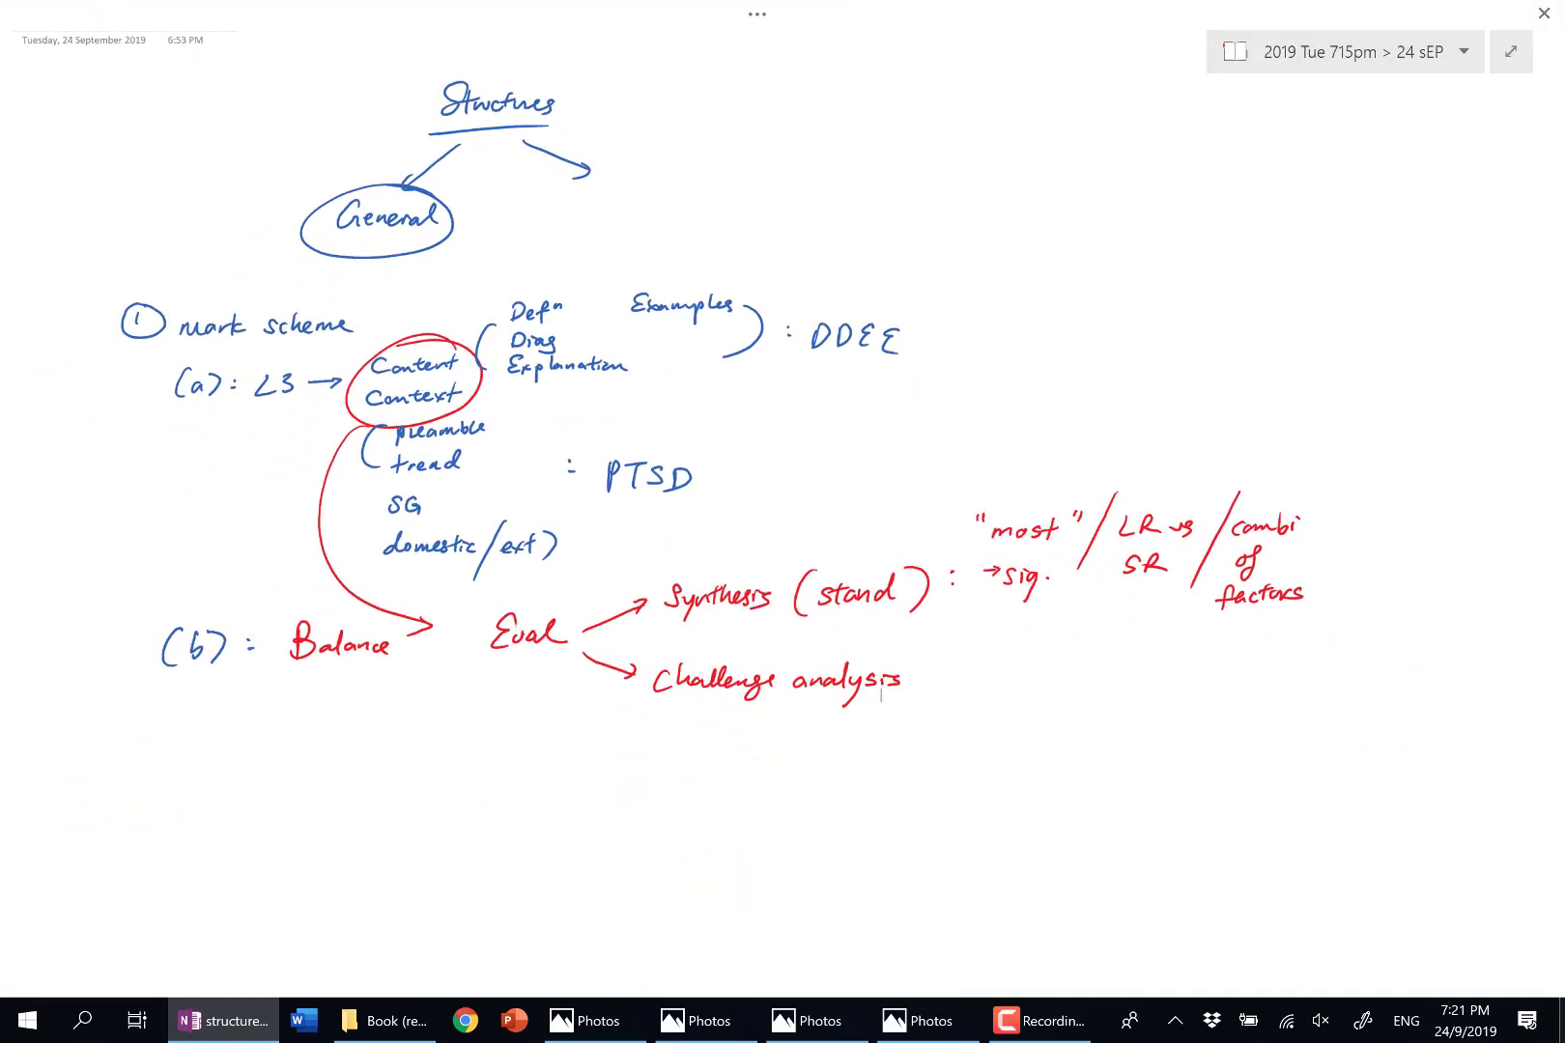
mouse_move(70, 804)
mouse_down()
mouse_move(88, 819)
mouse_move(103, 795)
mouse_up()
Underline 'mark scheme' and write an underlined 'decision-making' beside the circled 2.
drag(107, 367, 302, 361)
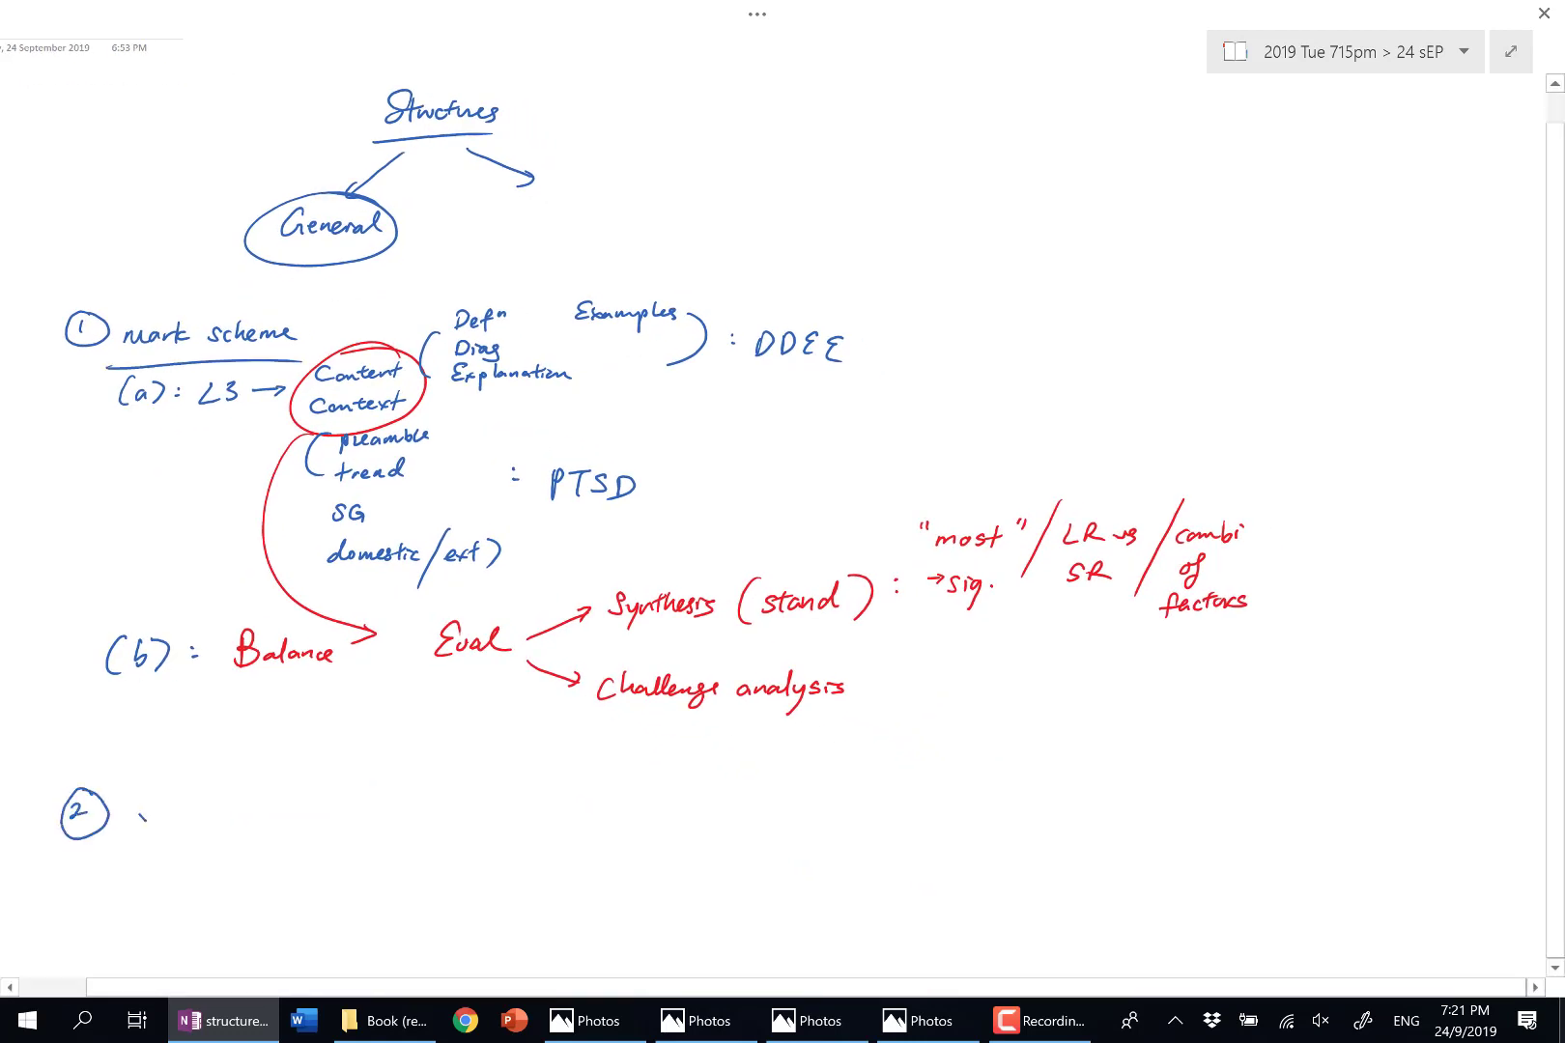
drag(131, 817, 402, 821)
drag(106, 856, 344, 847)
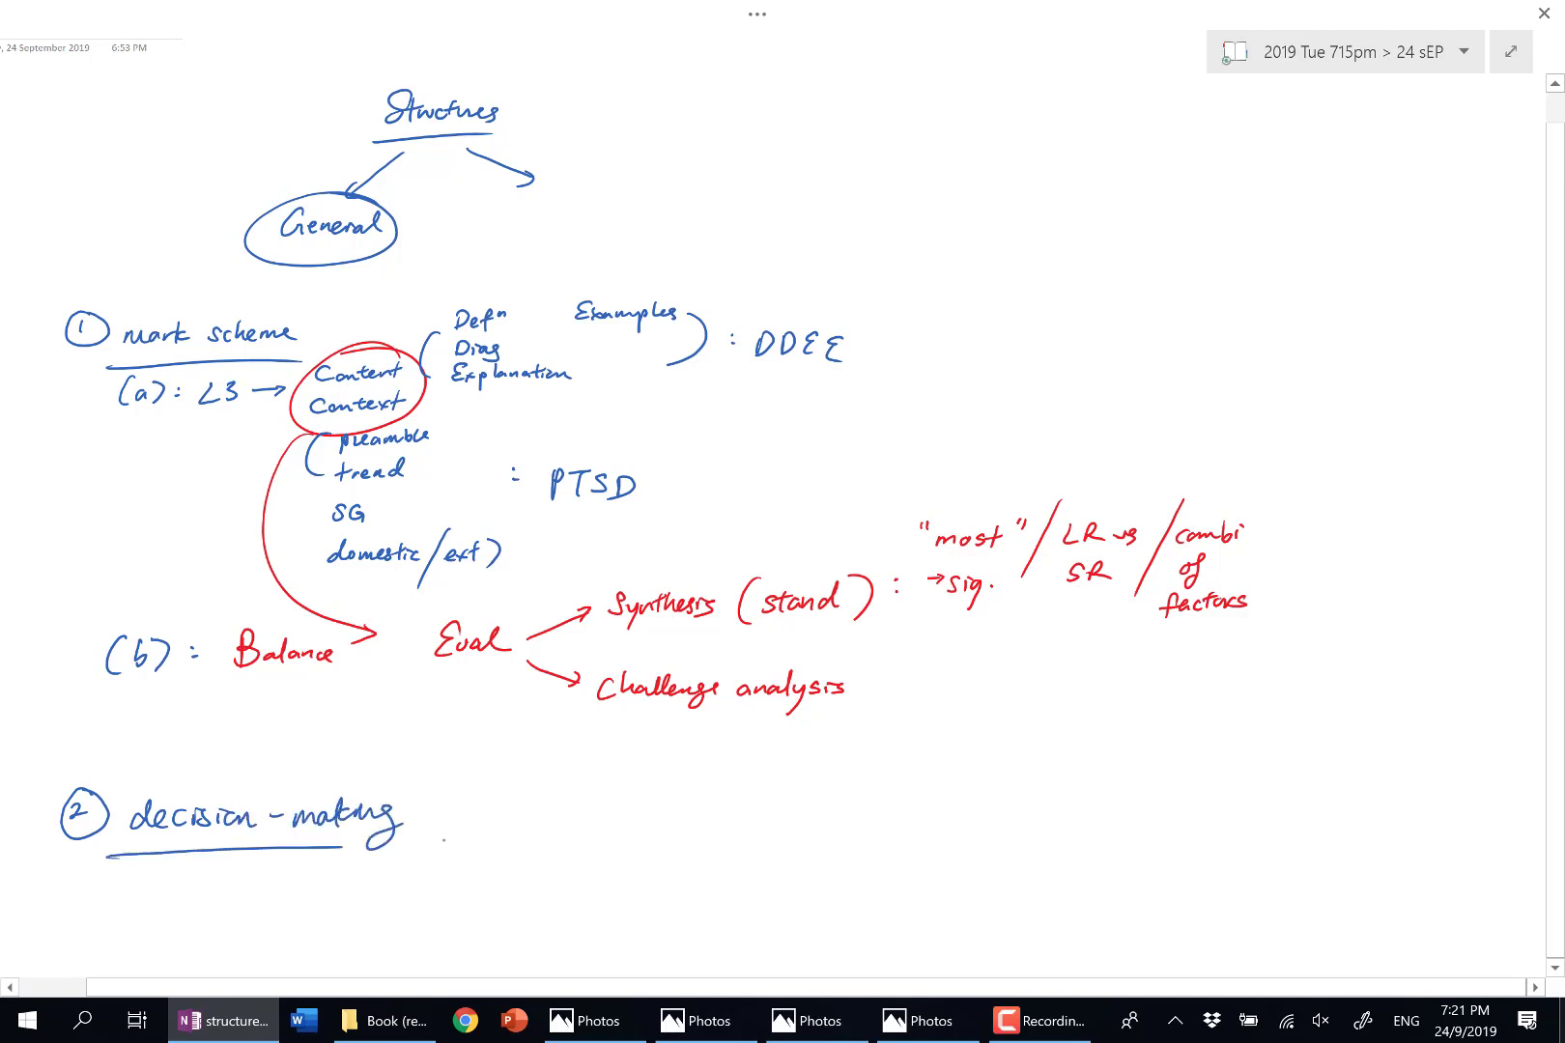
scroll(104, 832, down, 1)
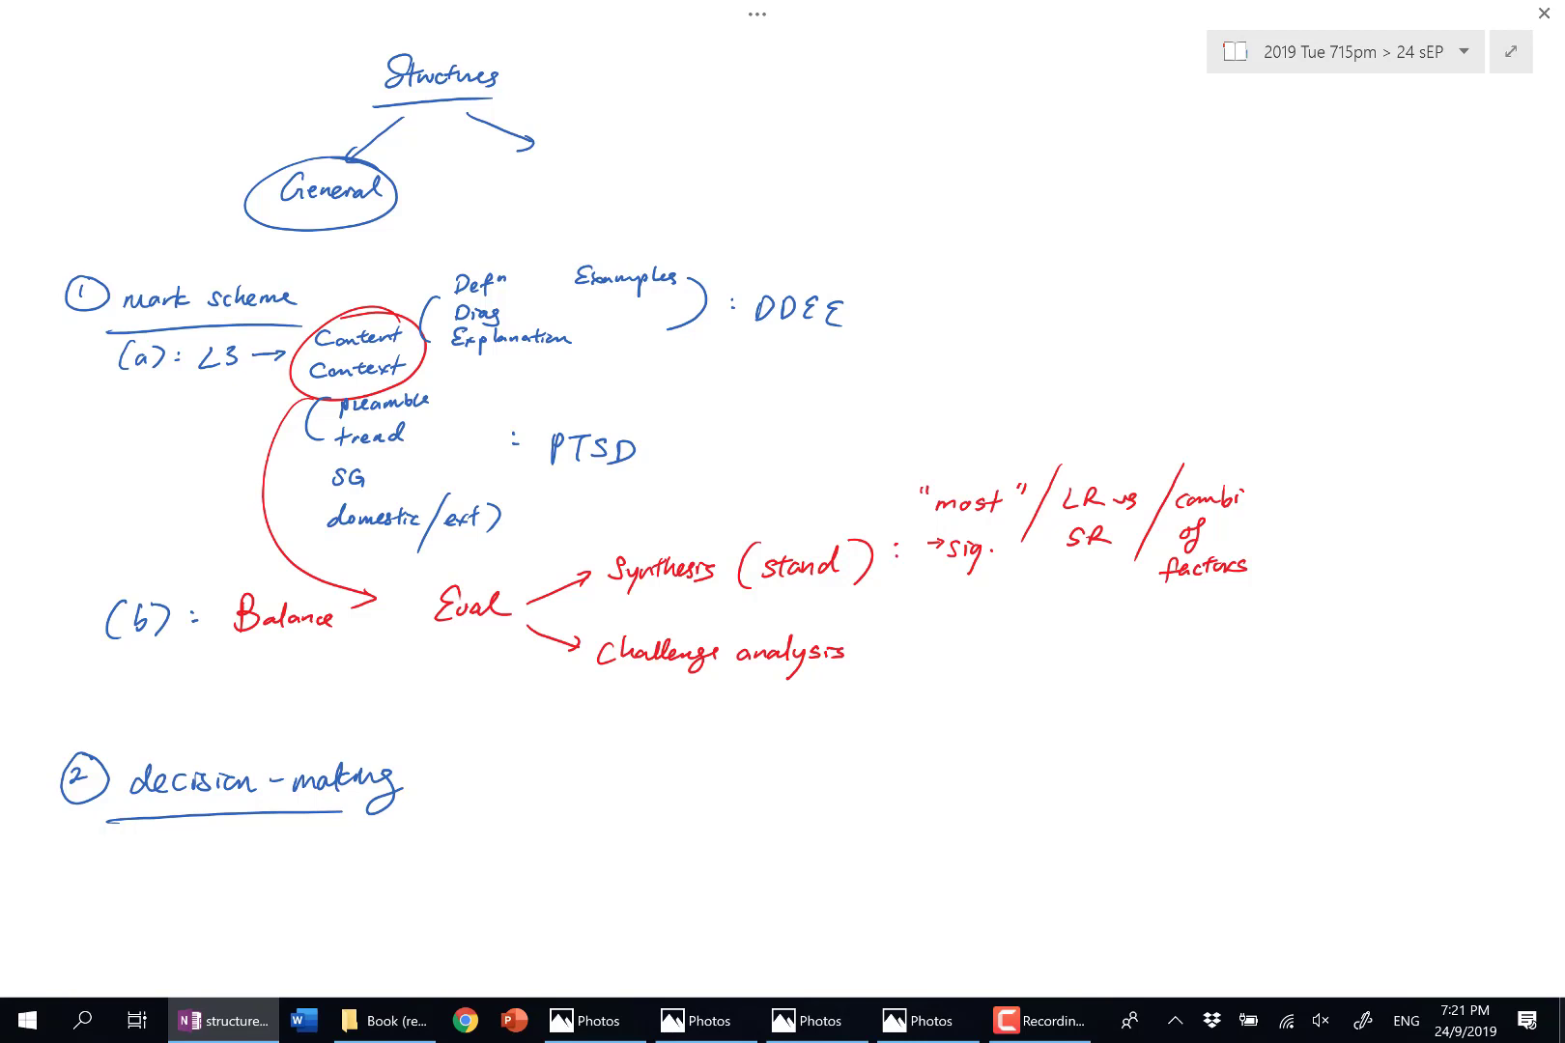
Write ': UBCC →' after decision-making.
click(449, 780)
click(450, 794)
mouse_move(529, 781)
mouse_down()
mouse_move(541, 805)
mouse_move(549, 779)
mouse_up()
mouse_move(576, 807)
mouse_down()
mouse_move(579, 794)
mouse_move(577, 807)
mouse_up()
mouse_move(630, 782)
mouse_down()
mouse_move(630, 806)
mouse_move(759, 790)
mouse_up()
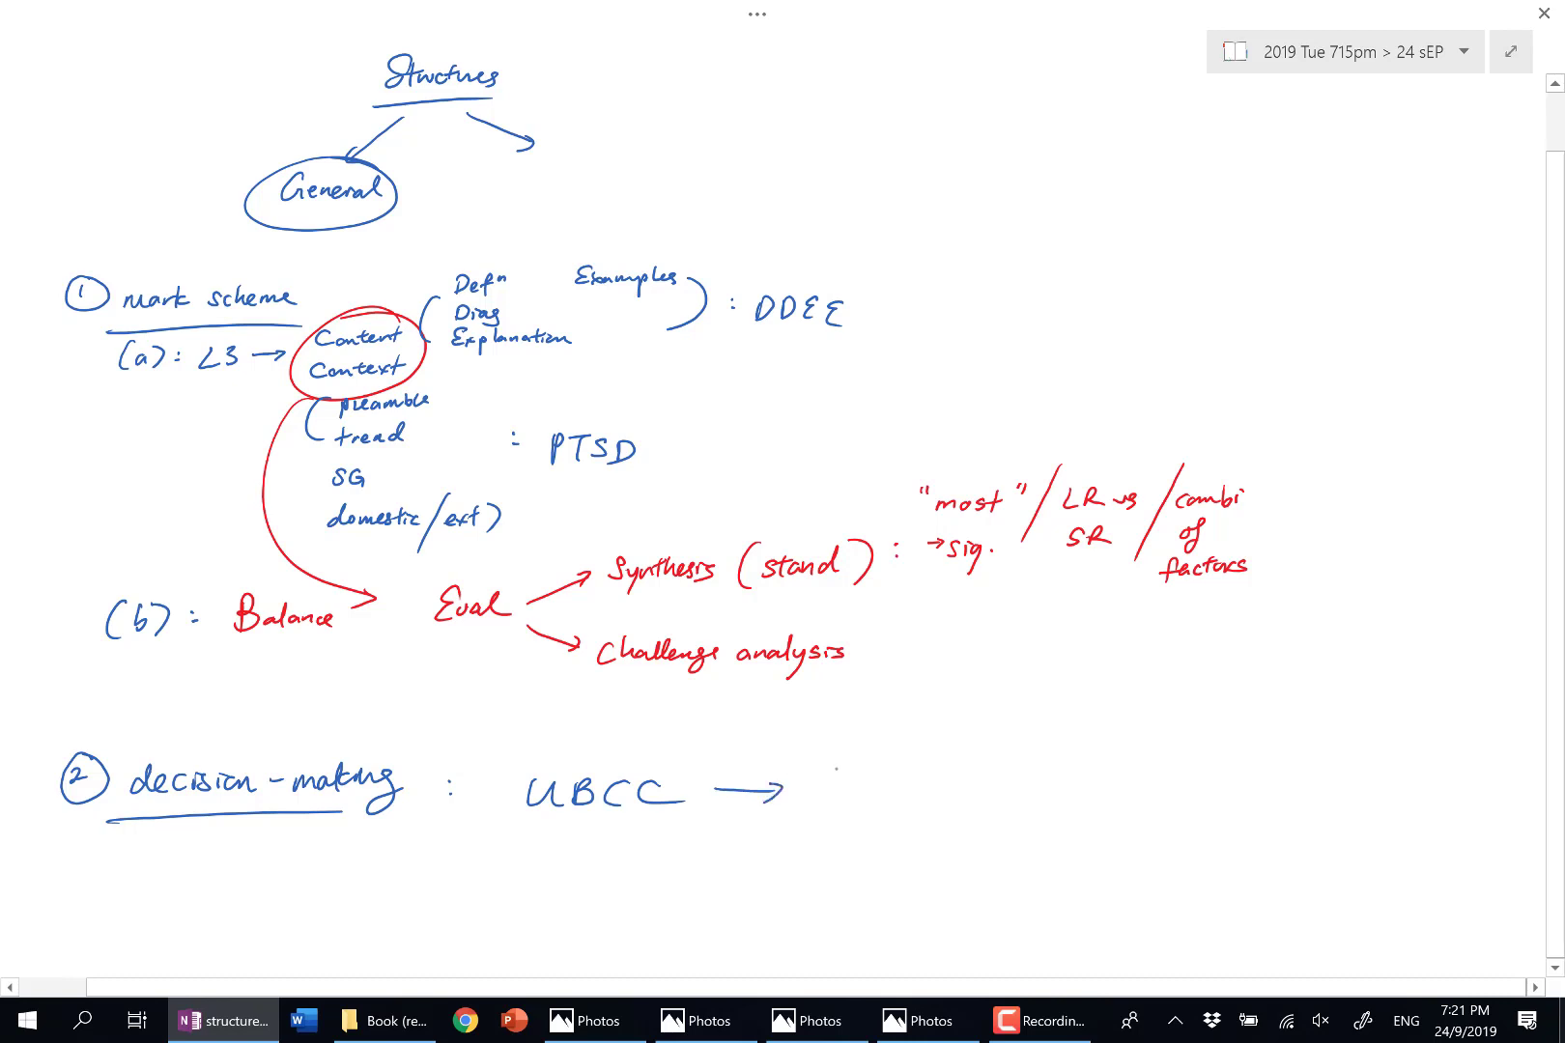
Expand UBCC with 'unintended consequences' and 'benefits'.
mouse_move(836, 750)
mouse_down()
mouse_move(948, 747)
mouse_move(1002, 720)
mouse_move(1046, 750)
mouse_move(1198, 734)
mouse_move(1194, 756)
mouse_up()
drag(842, 784, 852, 816)
drag(857, 811, 894, 817)
drag(896, 811, 922, 829)
click(943, 807)
drag(925, 804, 957, 816)
drag(959, 801, 966, 820)
Add 'costs' and 'constraints' below benefits to finish the UBCC list.
mouse_move(838, 871)
mouse_down()
mouse_move(827, 885)
mouse_move(891, 887)
mouse_up()
drag(874, 870, 898, 867)
drag(916, 867, 890, 889)
mouse_move(835, 928)
mouse_down()
mouse_move(821, 947)
mouse_move(877, 945)
mouse_up()
mouse_move(894, 933)
mouse_down()
mouse_move(916, 929)
mouse_move(902, 950)
mouse_move(925, 933)
mouse_up()
drag(922, 937, 947, 934)
mouse_move(945, 947)
mouse_down()
mouse_move(961, 934)
mouse_move(964, 949)
mouse_up()
mouse_move(956, 933)
mouse_down()
mouse_move(989, 927)
mouse_move(967, 948)
mouse_up()
scroll(782, 503, down, 2)
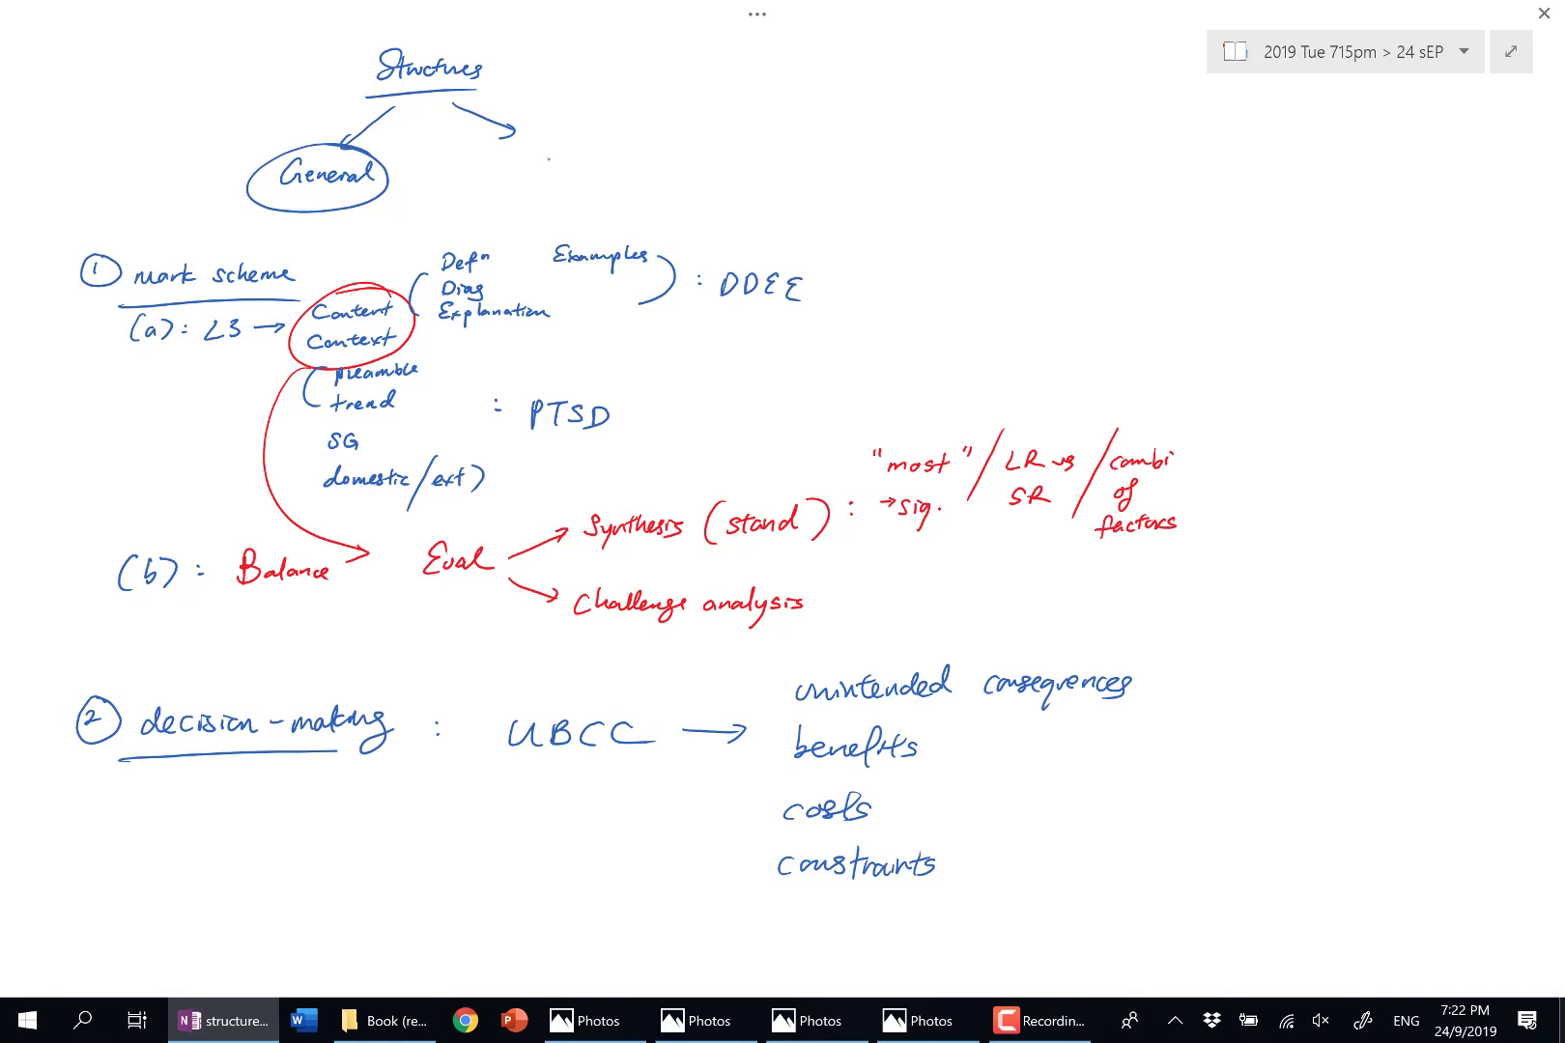
Write 'Topical' at the right arrow, draw an oval around it, and arrow it upward right.
mouse_move(519, 143)
mouse_down()
mouse_move(572, 190)
mouse_move(636, 135)
mouse_move(645, 164)
mouse_up()
mouse_move(649, 100)
mouse_down()
mouse_move(538, 108)
mouse_move(594, 97)
mouse_up()
scroll(461, 276, up, 2)
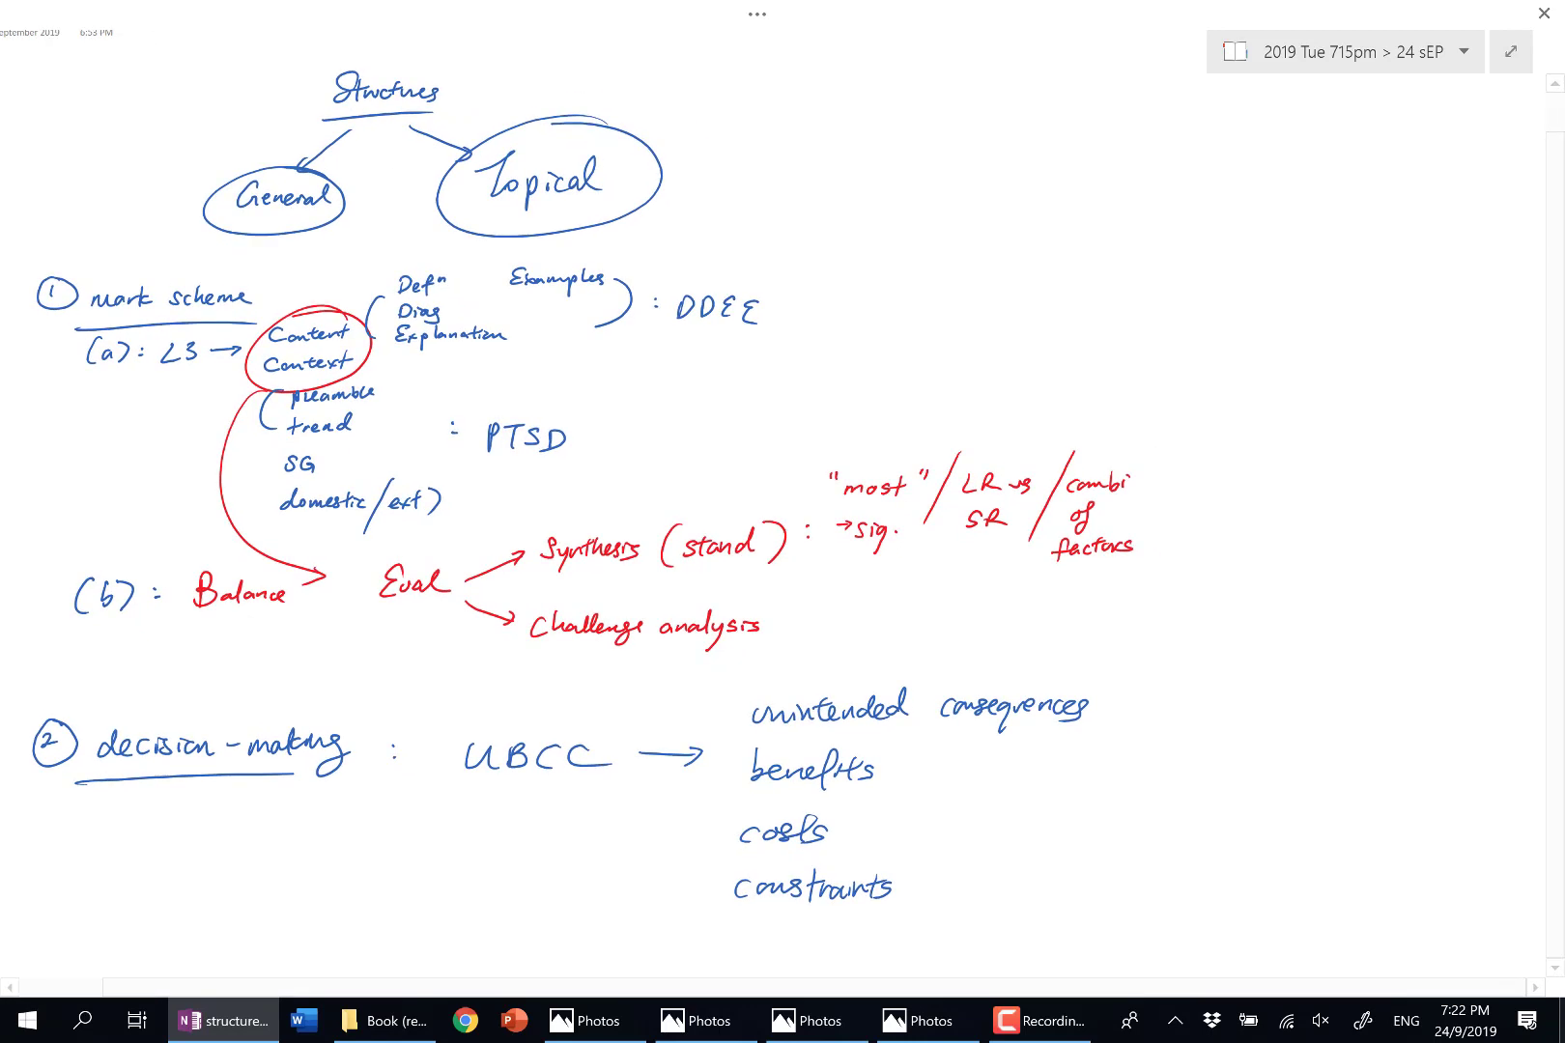
scroll(461, 275, left, 2)
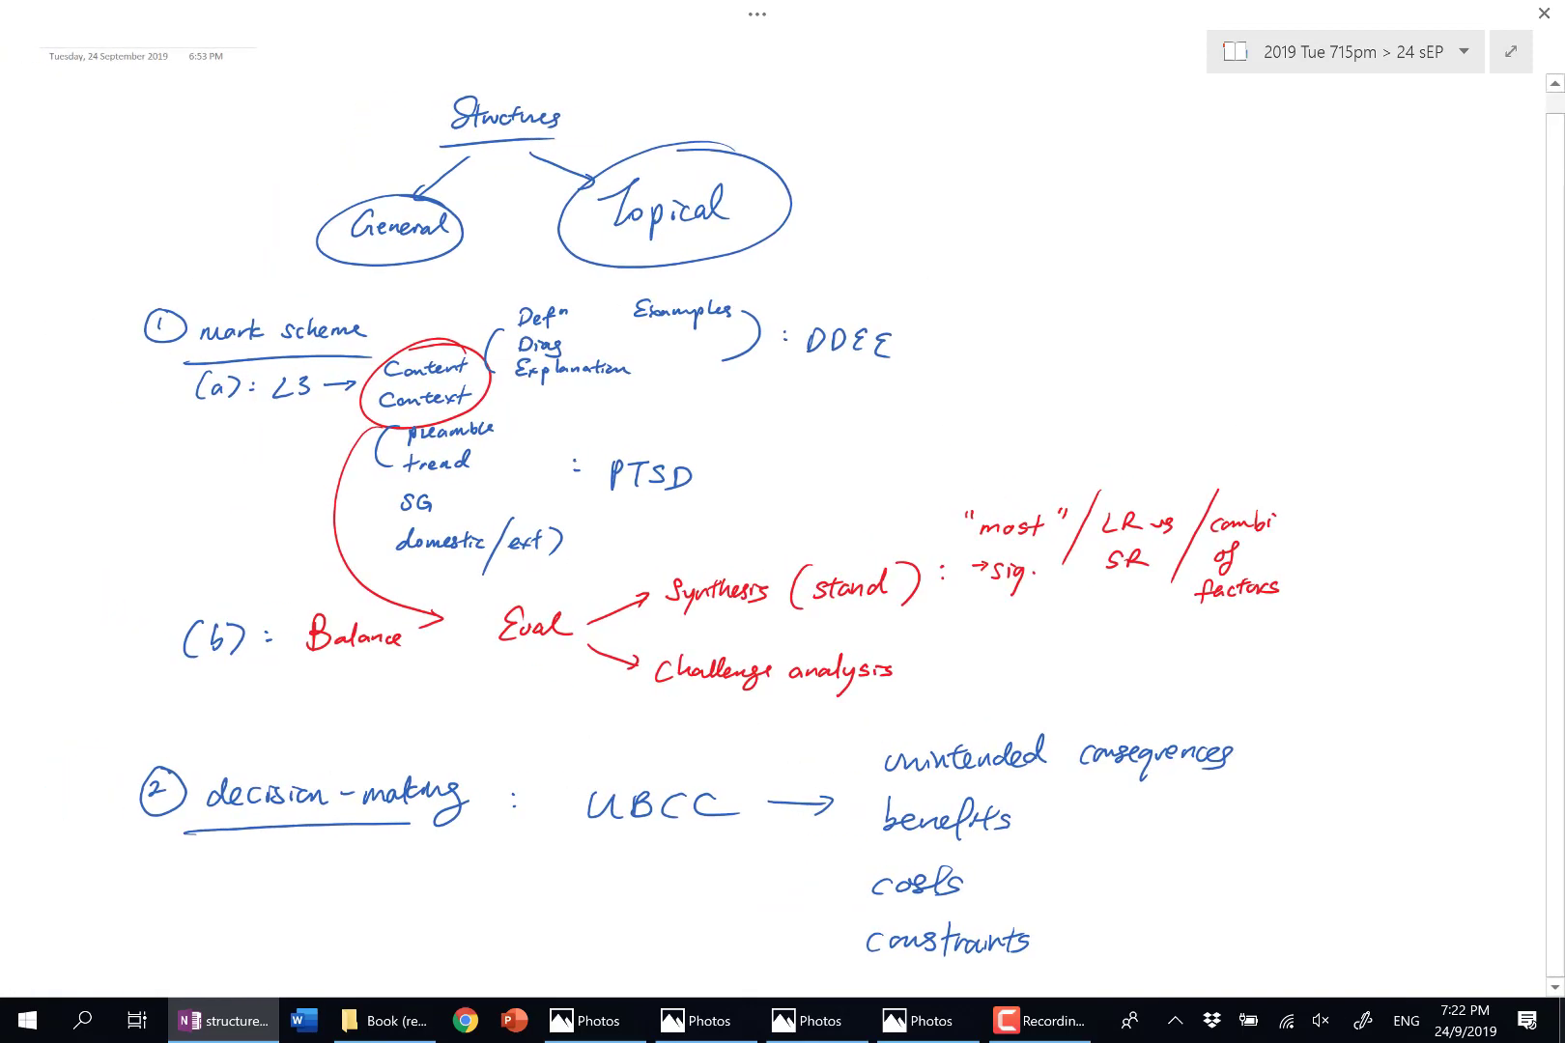
scroll(555, 277, right, 2)
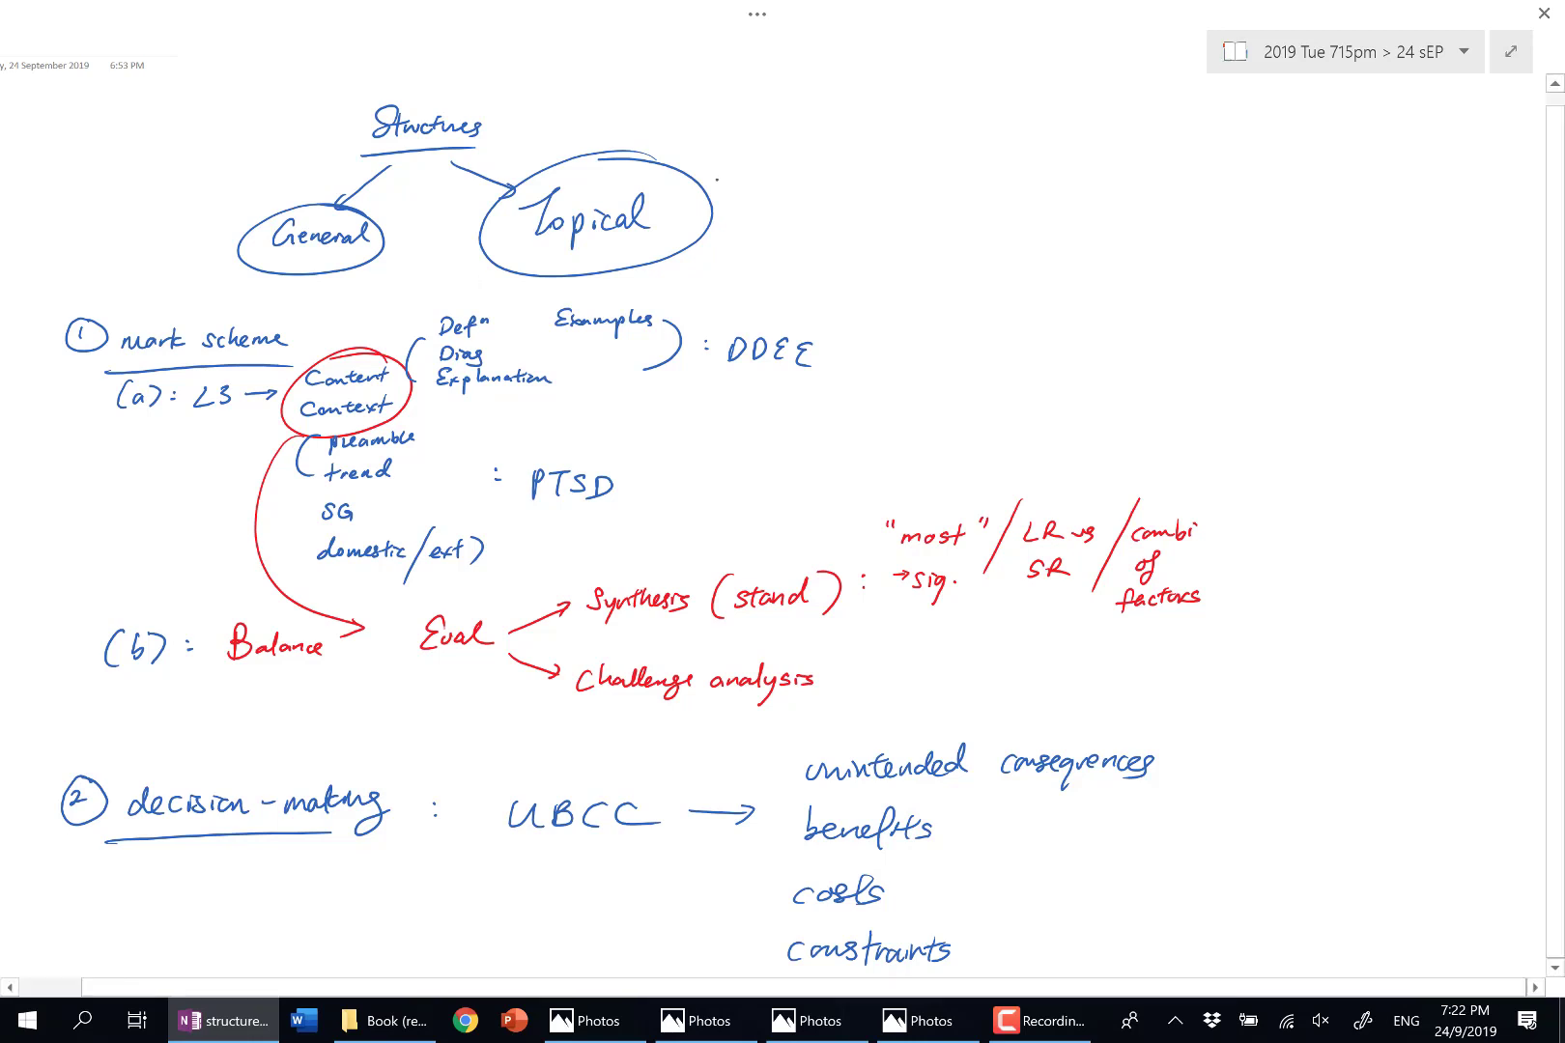
mouse_move(717, 179)
mouse_down()
mouse_move(925, 125)
mouse_move(912, 146)
mouse_up()
mouse_move(968, 118)
mouse_down()
mouse_move(994, 135)
mouse_move(1064, 124)
mouse_move(1117, 150)
mouse_move(1145, 124)
mouse_move(1302, 121)
mouse_move(1338, 100)
mouse_move(1331, 133)
mouse_up()
Write ': A B C' with '3 3 2' beneath it after the D/S branch.
scroll(783, 521, right, 1)
scroll(782, 521, down, 1)
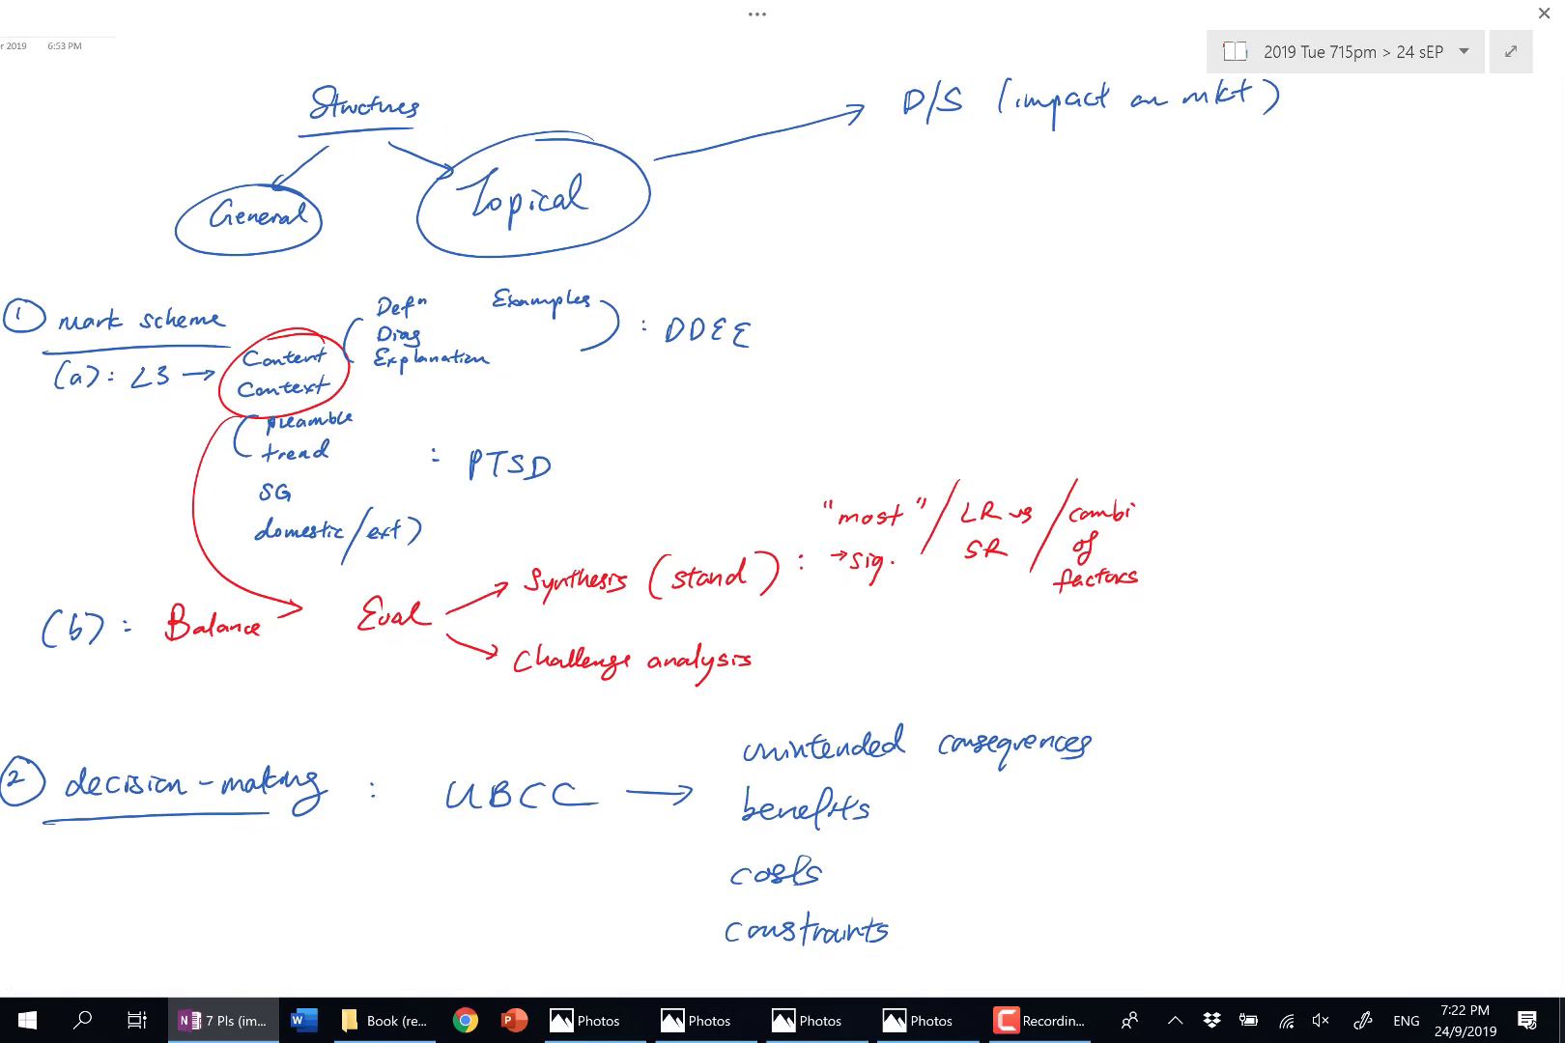
scroll(782, 521, up, 1)
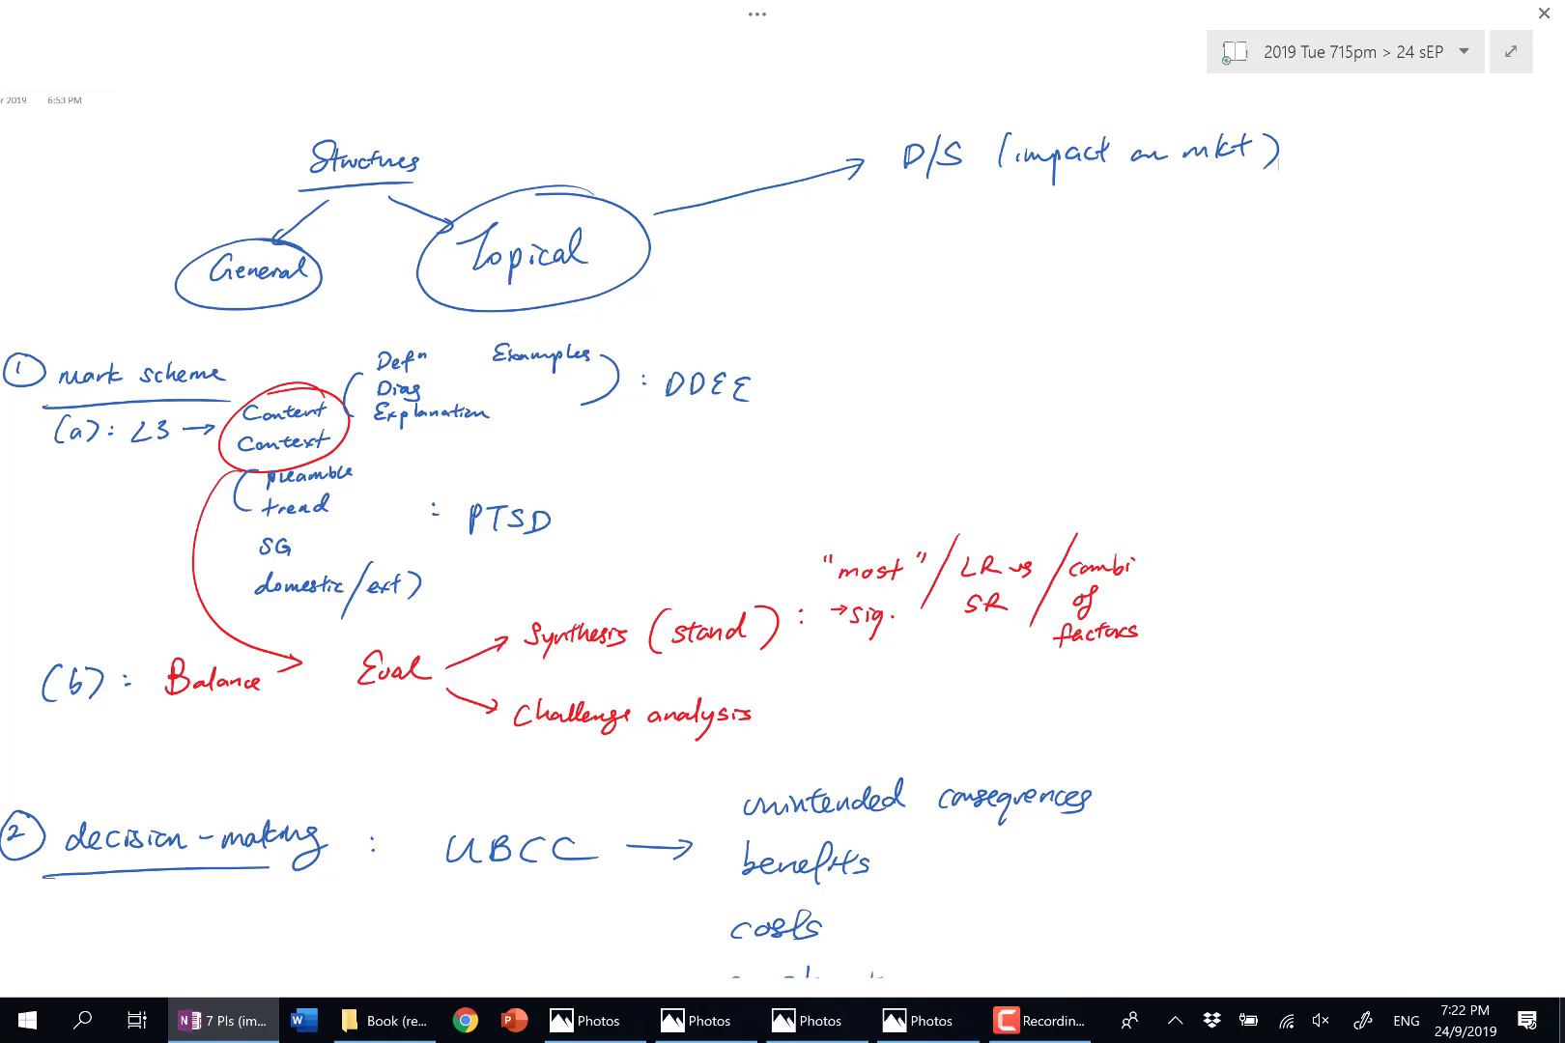
click(1312, 143)
click(1312, 153)
mouse_move(1364, 145)
mouse_down()
mouse_move(1376, 117)
mouse_move(1384, 144)
mouse_up()
drag(1367, 135, 1381, 134)
mouse_move(1413, 124)
mouse_down()
mouse_move(1415, 144)
mouse_move(1464, 148)
mouse_up()
click(1462, 126)
drag(1364, 171, 1365, 196)
mouse_move(1404, 172)
mouse_down()
mouse_move(1419, 184)
mouse_move(1405, 197)
mouse_up()
drag(1437, 178, 1484, 202)
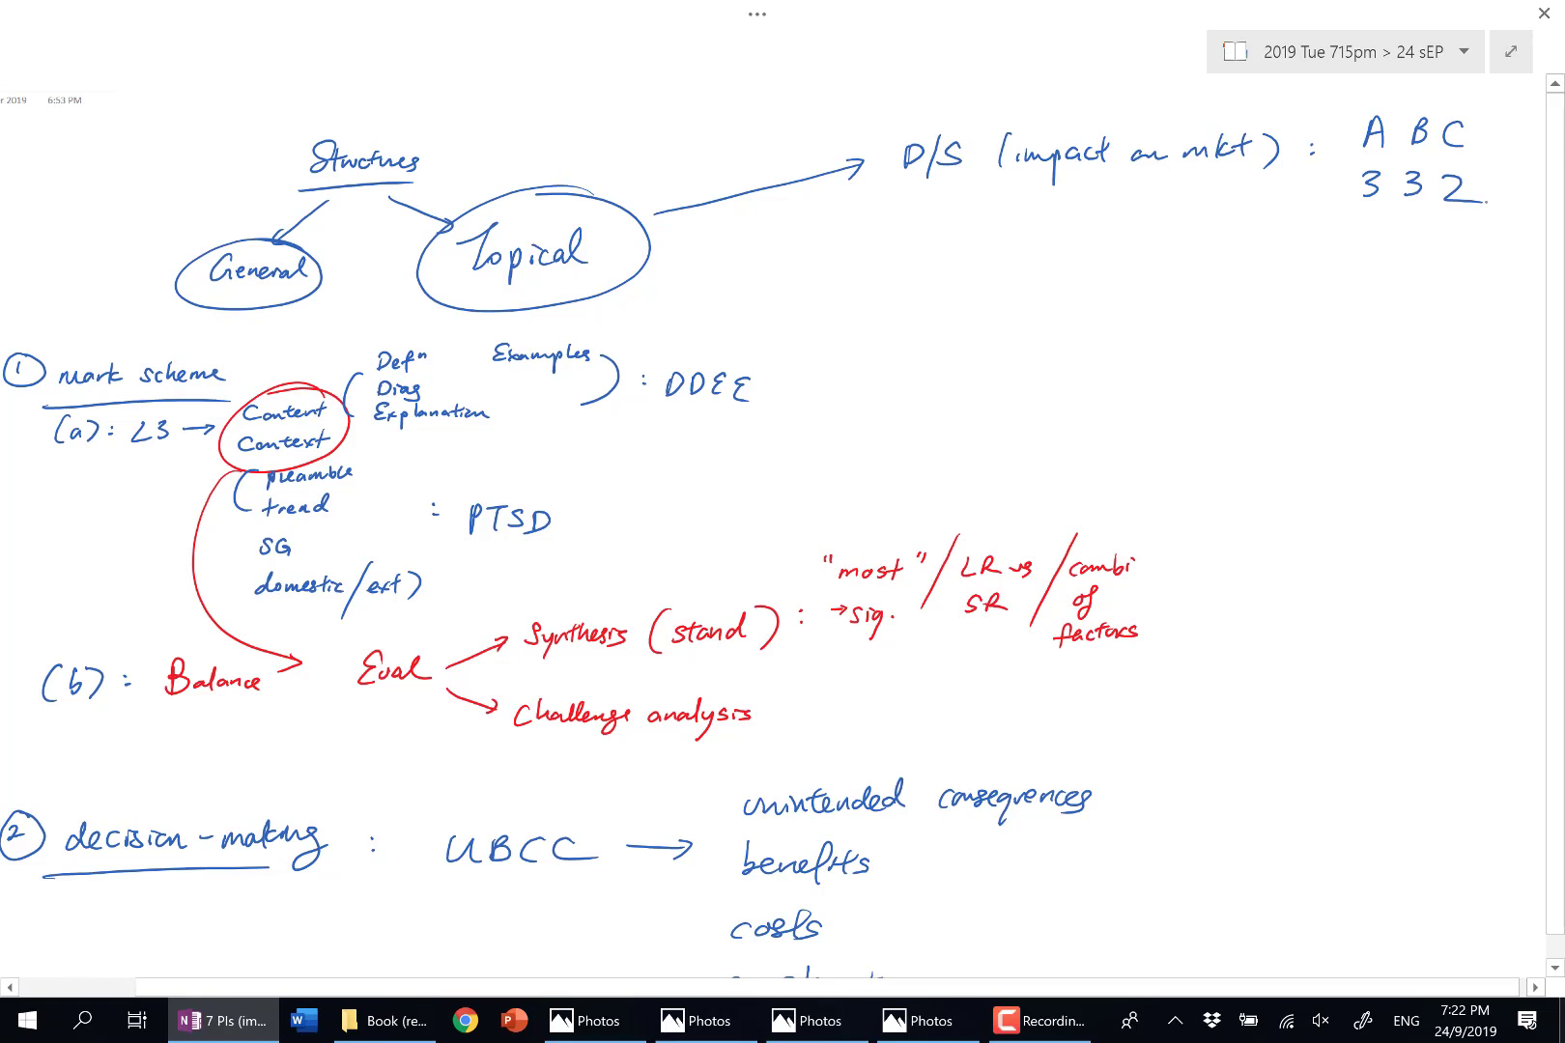
Draw a second arrow from Topical and label it 'm/F ('.
mouse_move(653, 249)
mouse_down()
mouse_move(860, 249)
mouse_move(838, 264)
mouse_move(902, 266)
mouse_move(912, 294)
mouse_up()
mouse_move(941, 251)
mouse_down()
mouse_move(938, 274)
mouse_move(956, 248)
mouse_up()
drag(941, 260, 952, 259)
click(974, 254)
mouse_move(1001, 222)
mouse_down()
mouse_move(993, 292)
mouse_move(1029, 247)
mouse_up()
mouse_move(1033, 230)
mouse_down()
mouse_move(1037, 260)
mouse_move(1045, 243)
mouse_up()
Finish the m/F line with 'appropriateness of policy → problem)' and close the bracket.
mouse_move(1049, 230)
mouse_down()
mouse_move(1061, 245)
mouse_move(1159, 222)
mouse_move(1265, 228)
mouse_move(1260, 258)
mouse_up()
drag(1022, 278, 1018, 319)
drag(1026, 278, 1058, 288)
drag(1061, 278, 1083, 290)
mouse_move(1085, 276)
mouse_down()
mouse_move(1093, 315)
mouse_move(1166, 280)
mouse_move(1183, 318)
mouse_move(1197, 290)
mouse_up()
drag(1206, 292, 1242, 290)
drag(1254, 276, 1259, 290)
drag(1265, 290, 1290, 285)
drag(1300, 234, 1304, 290)
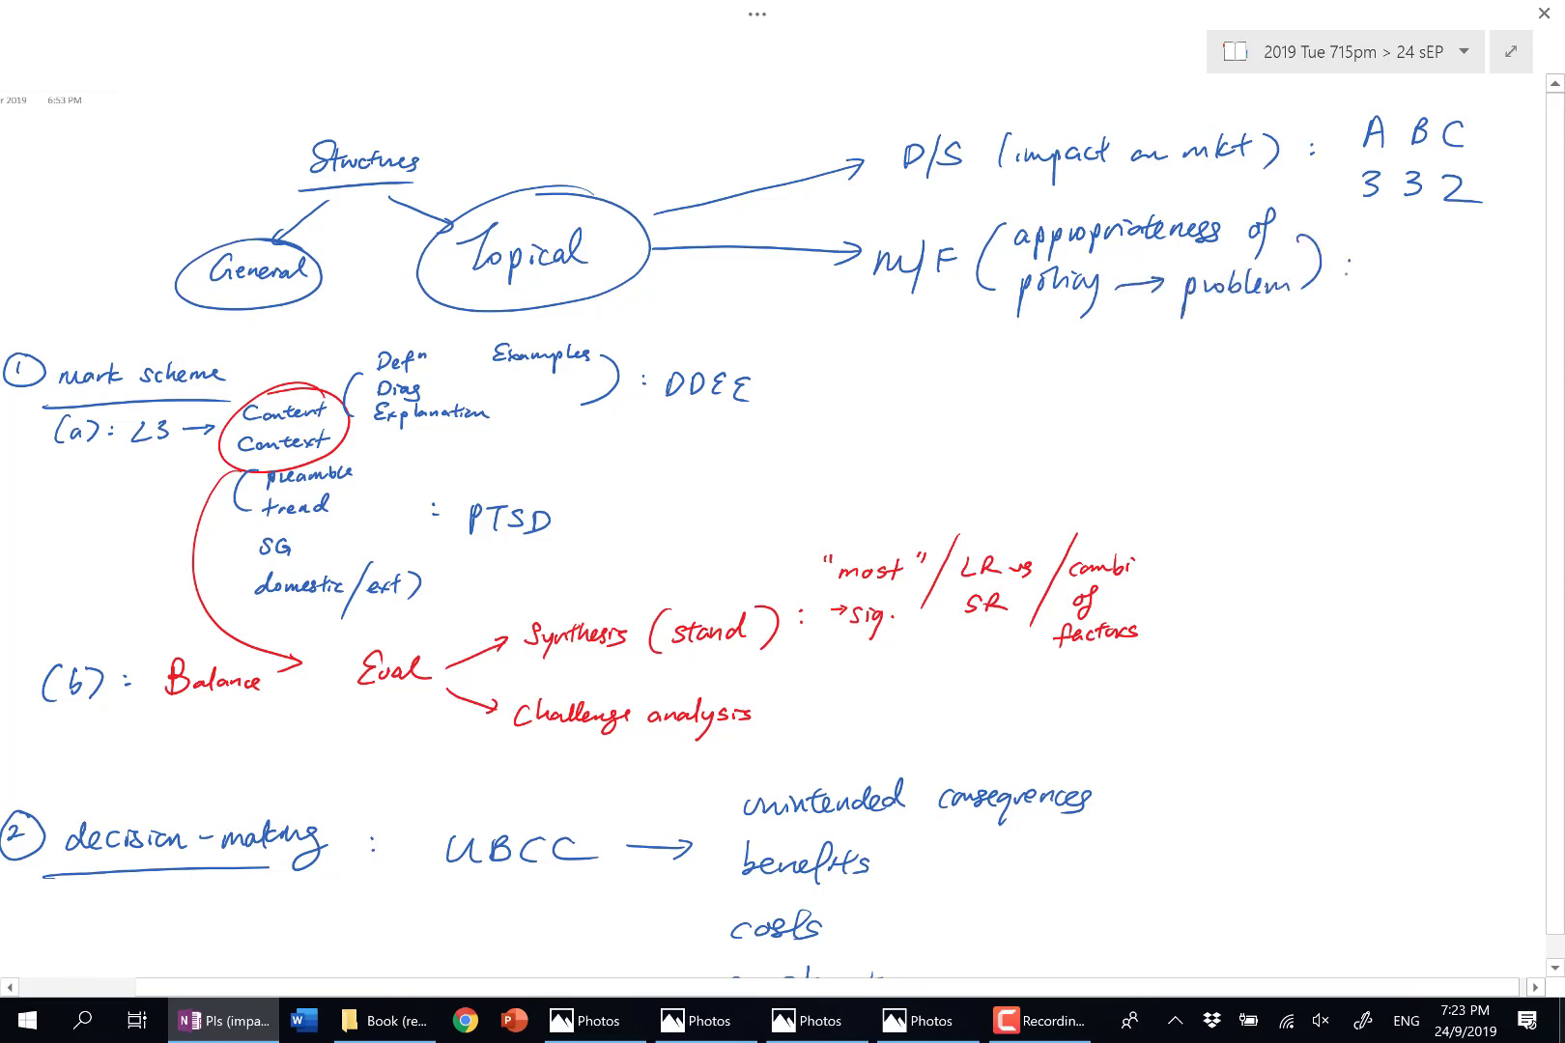
Write CHLOE after the colon, with the page reference (p.90) beneath it.
drag(1389, 261, 1391, 287)
mouse_move(1397, 258)
mouse_down()
mouse_move(1397, 284)
mouse_move(1412, 272)
mouse_up()
mouse_move(1414, 258)
mouse_down()
mouse_move(1414, 282)
mouse_move(1444, 279)
mouse_up()
drag(1457, 259, 1476, 279)
drag(1474, 259, 1492, 268)
drag(1467, 282, 1494, 279)
click(1504, 280)
drag(1381, 307, 1370, 344)
mouse_move(1398, 318)
mouse_down()
mouse_move(1403, 358)
mouse_move(1410, 336)
mouse_move(1454, 340)
mouse_up()
click(1428, 328)
drag(1480, 315, 1494, 346)
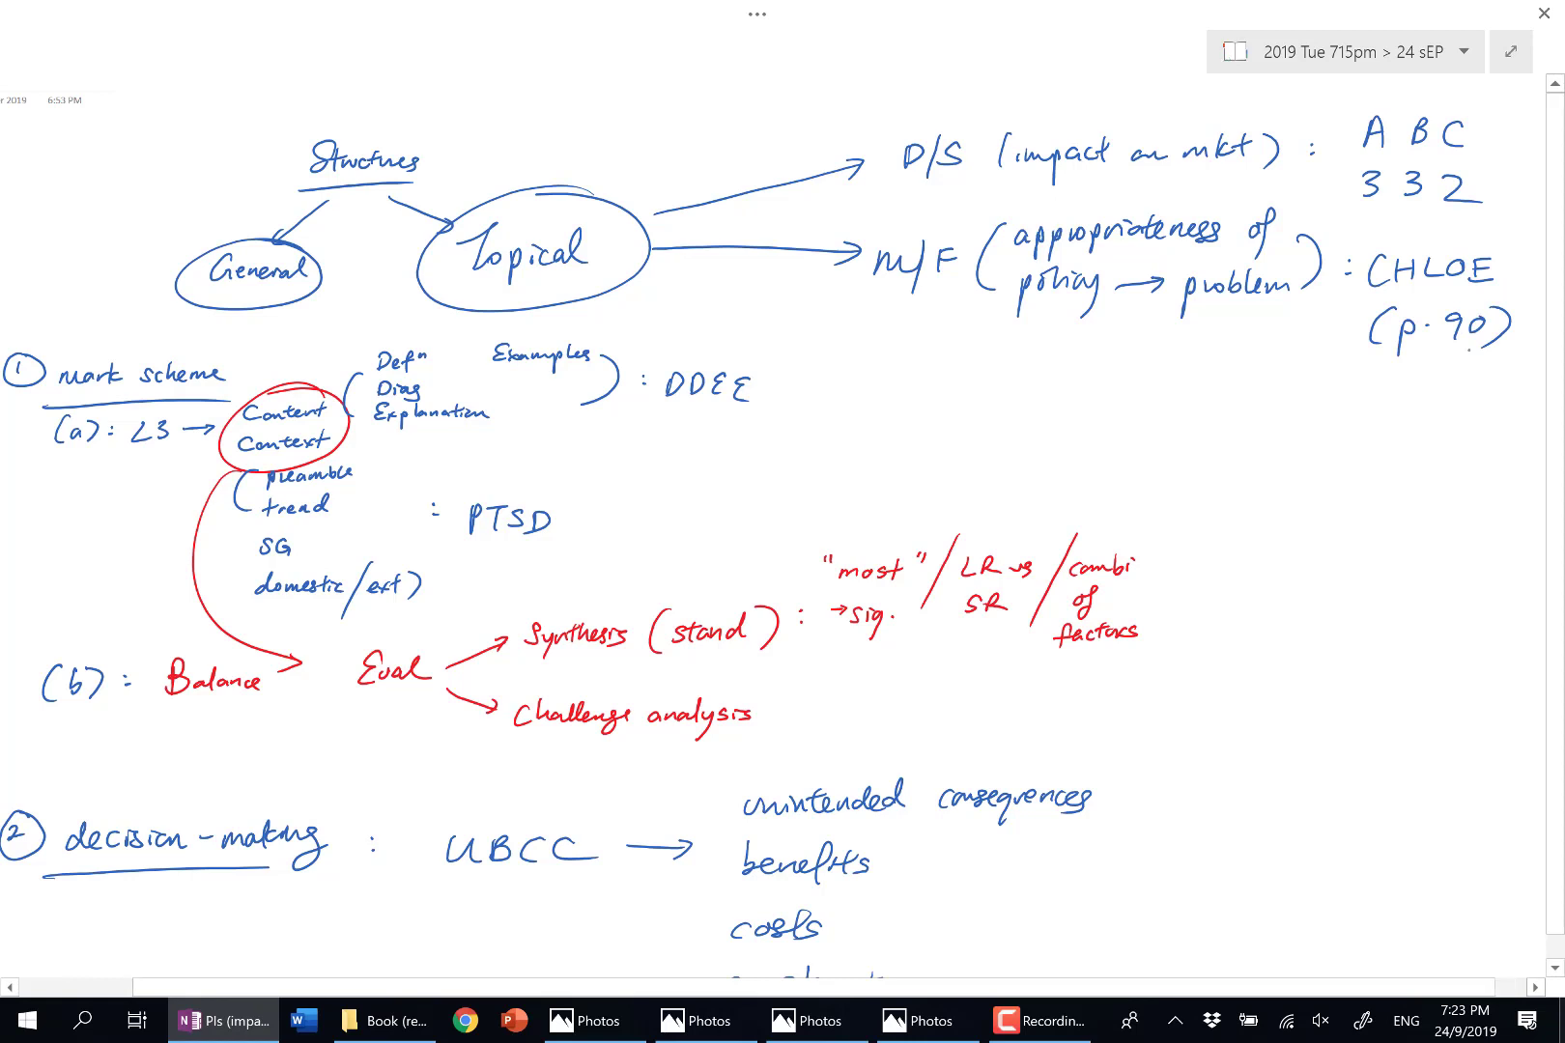
Draw a third arrow down-right from Topical and label its tip 'm/S (CADETXED)'.
drag(647, 287, 914, 391)
mouse_move(900, 378)
mouse_down()
mouse_move(946, 420)
mouse_move(970, 417)
mouse_up()
mouse_move(988, 380)
mouse_down()
mouse_move(974, 433)
mouse_move(991, 415)
mouse_up()
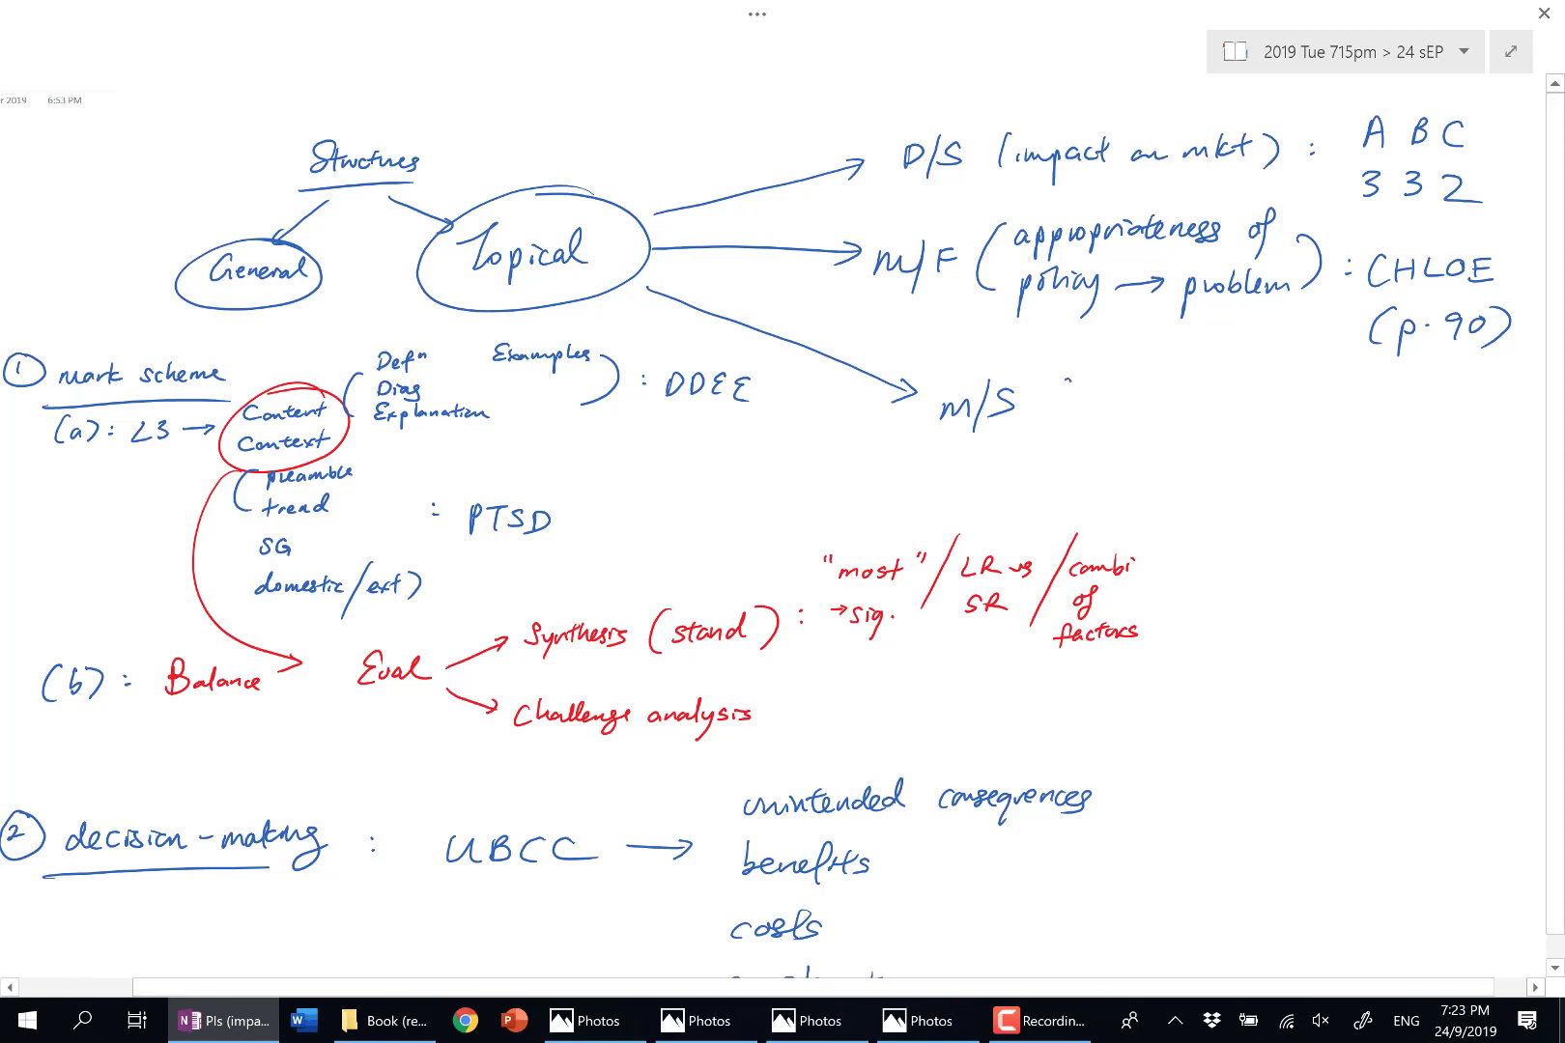
mouse_move(1063, 386)
mouse_down()
mouse_move(1047, 440)
mouse_move(1107, 414)
mouse_up()
drag(1117, 411, 1139, 403)
mouse_move(1147, 413)
mouse_down()
mouse_move(1183, 386)
mouse_move(1186, 408)
mouse_move(1210, 389)
mouse_up()
mouse_move(1199, 390)
mouse_down()
mouse_move(1198, 407)
mouse_move(1229, 410)
mouse_up()
click(1246, 394)
mouse_move(1228, 390)
mouse_down()
mouse_move(1214, 410)
mouse_move(1266, 412)
mouse_up()
drag(1266, 388, 1268, 412)
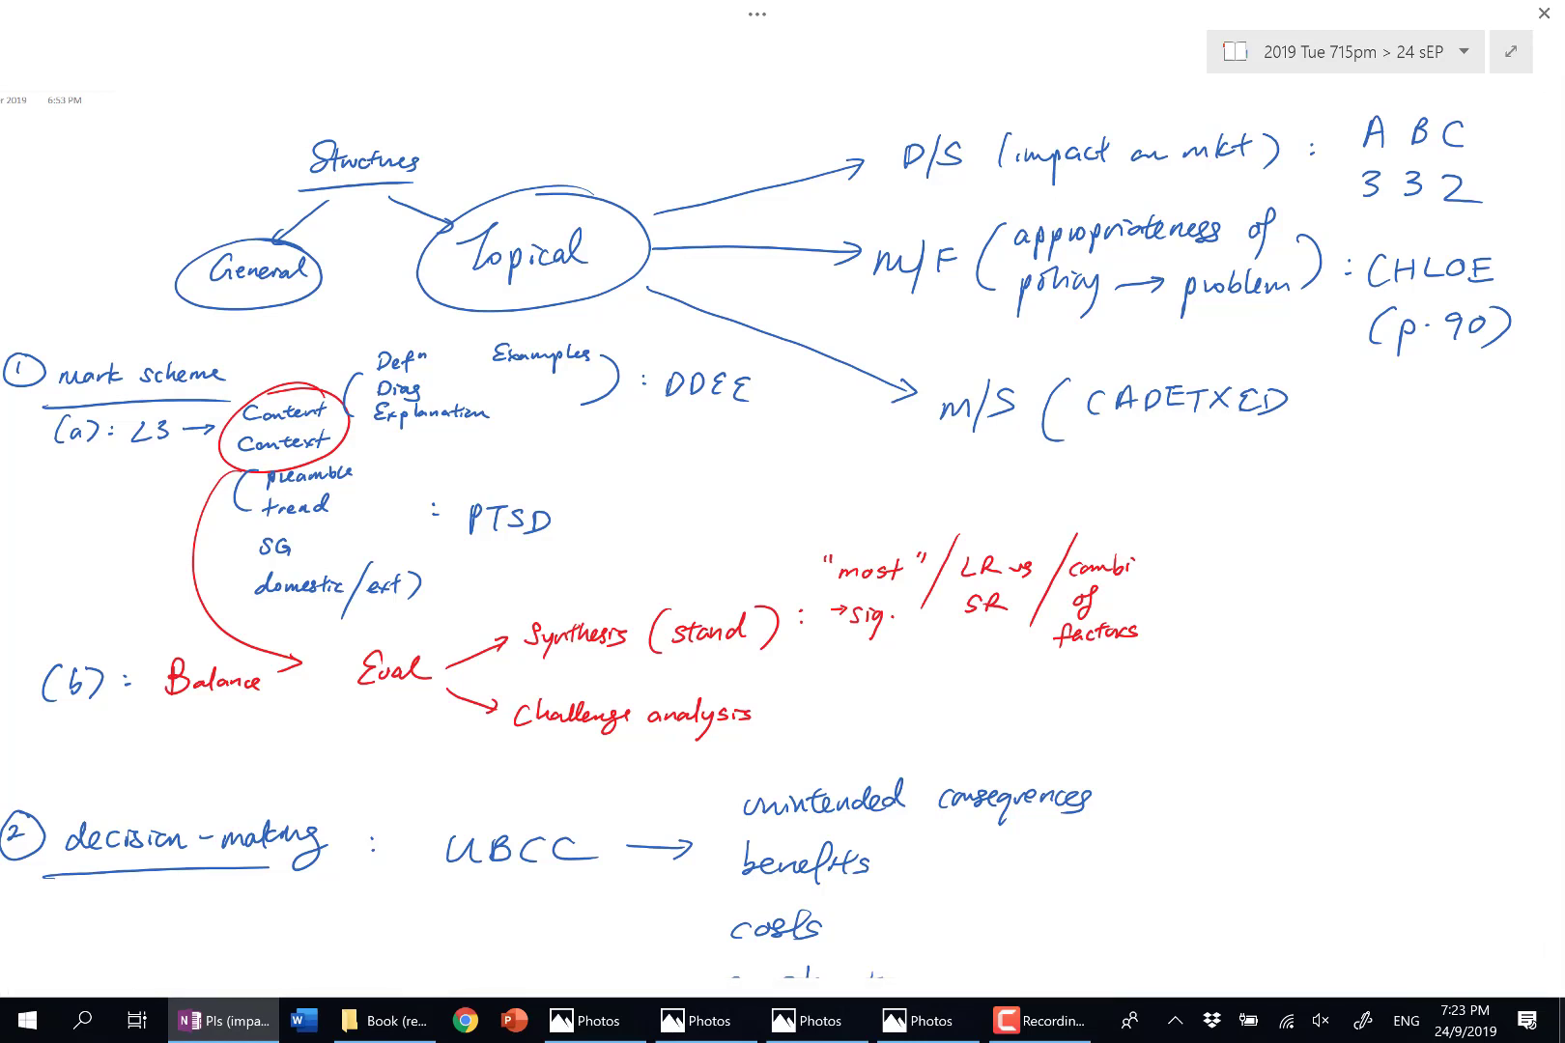
drag(1267, 381, 1265, 459)
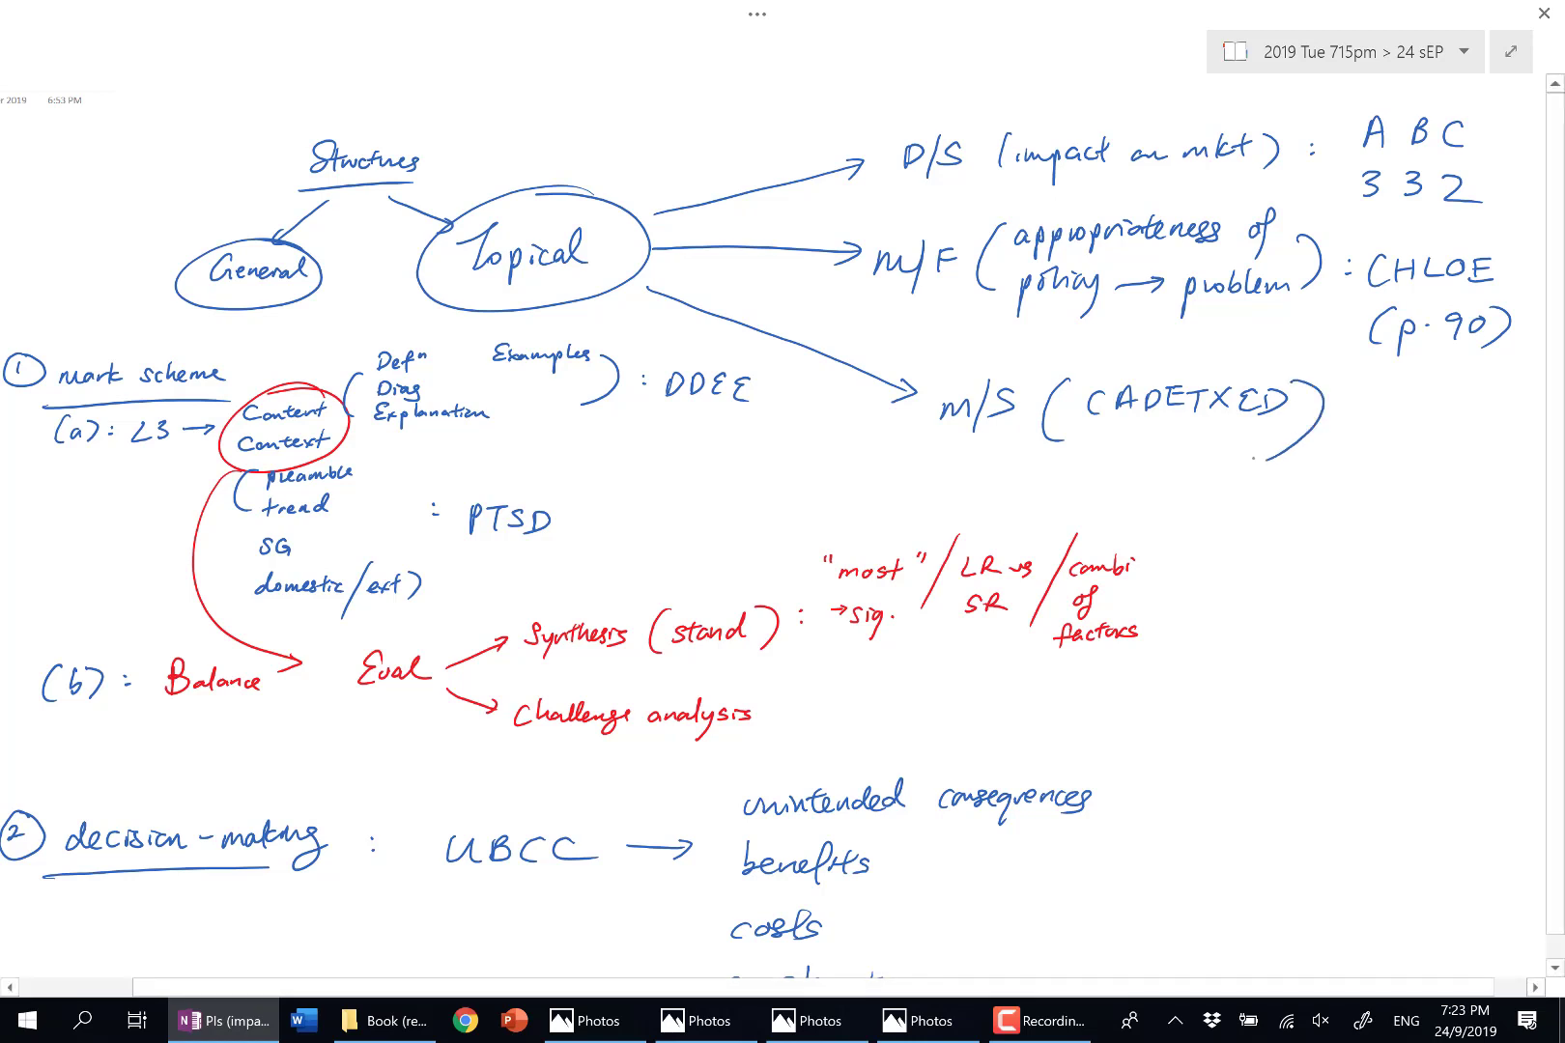
Write '- NI : CCA' beside the m/S branch.
scroll(1266, 459, down, 3)
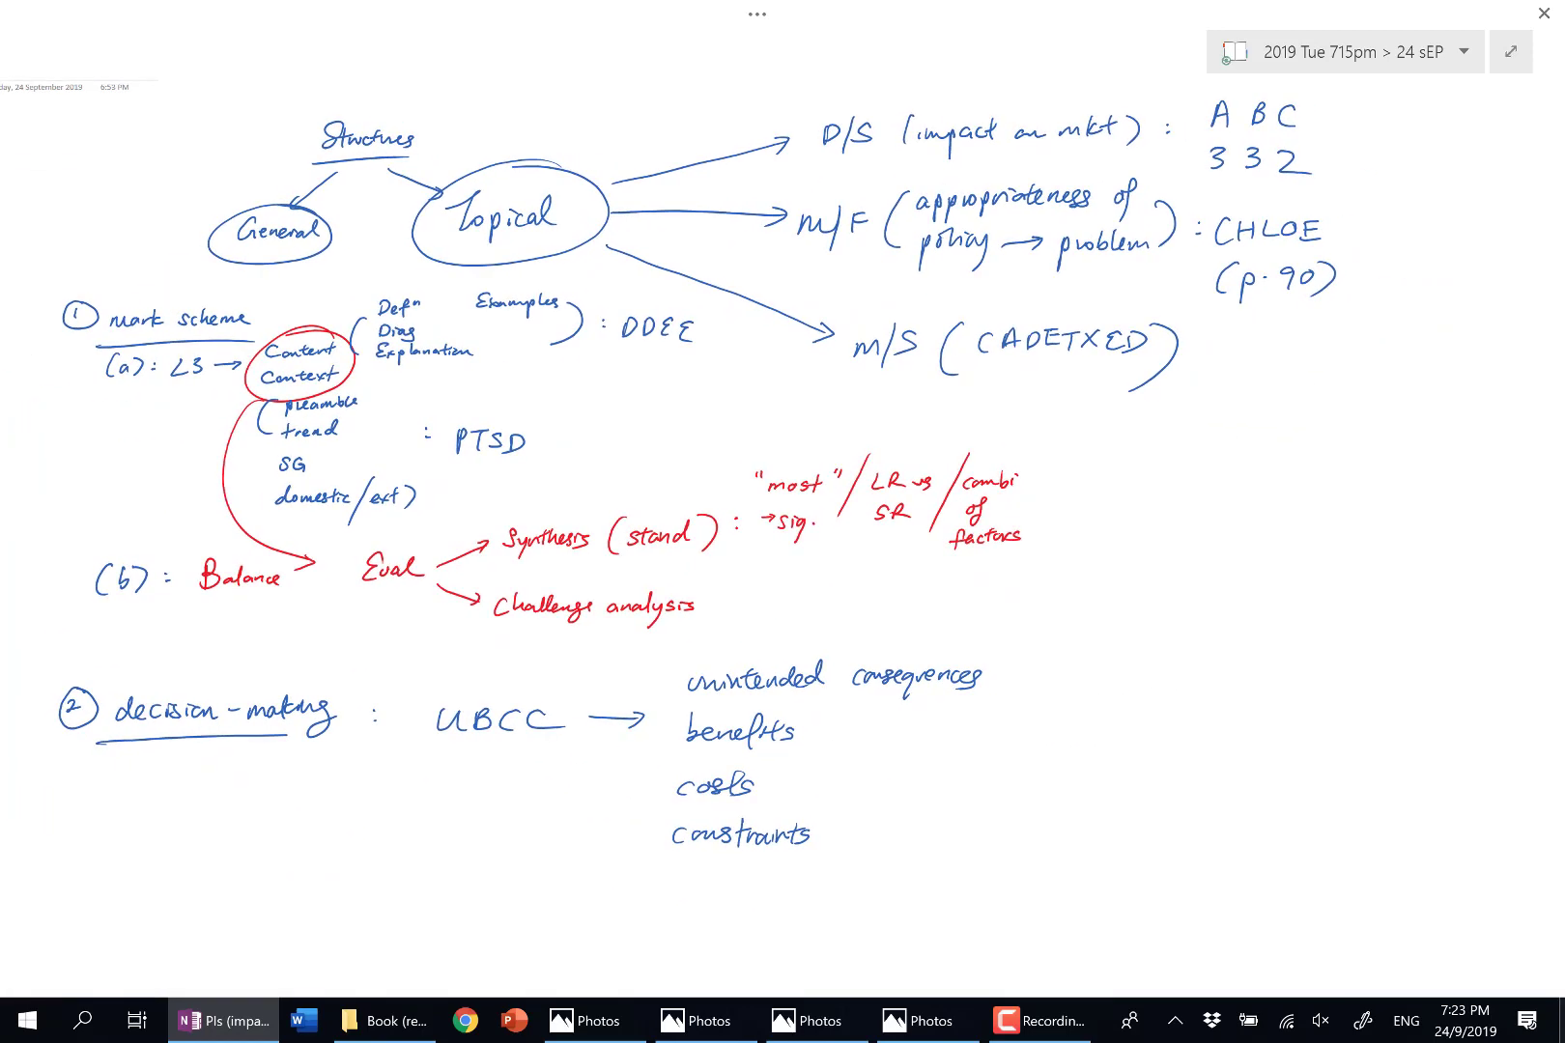
drag(1237, 459, 1261, 425)
drag(1266, 427, 1288, 425)
mouse_move(1280, 427)
mouse_down()
mouse_move(1275, 452)
mouse_move(1293, 454)
mouse_up()
drag(1168, 443, 1191, 442)
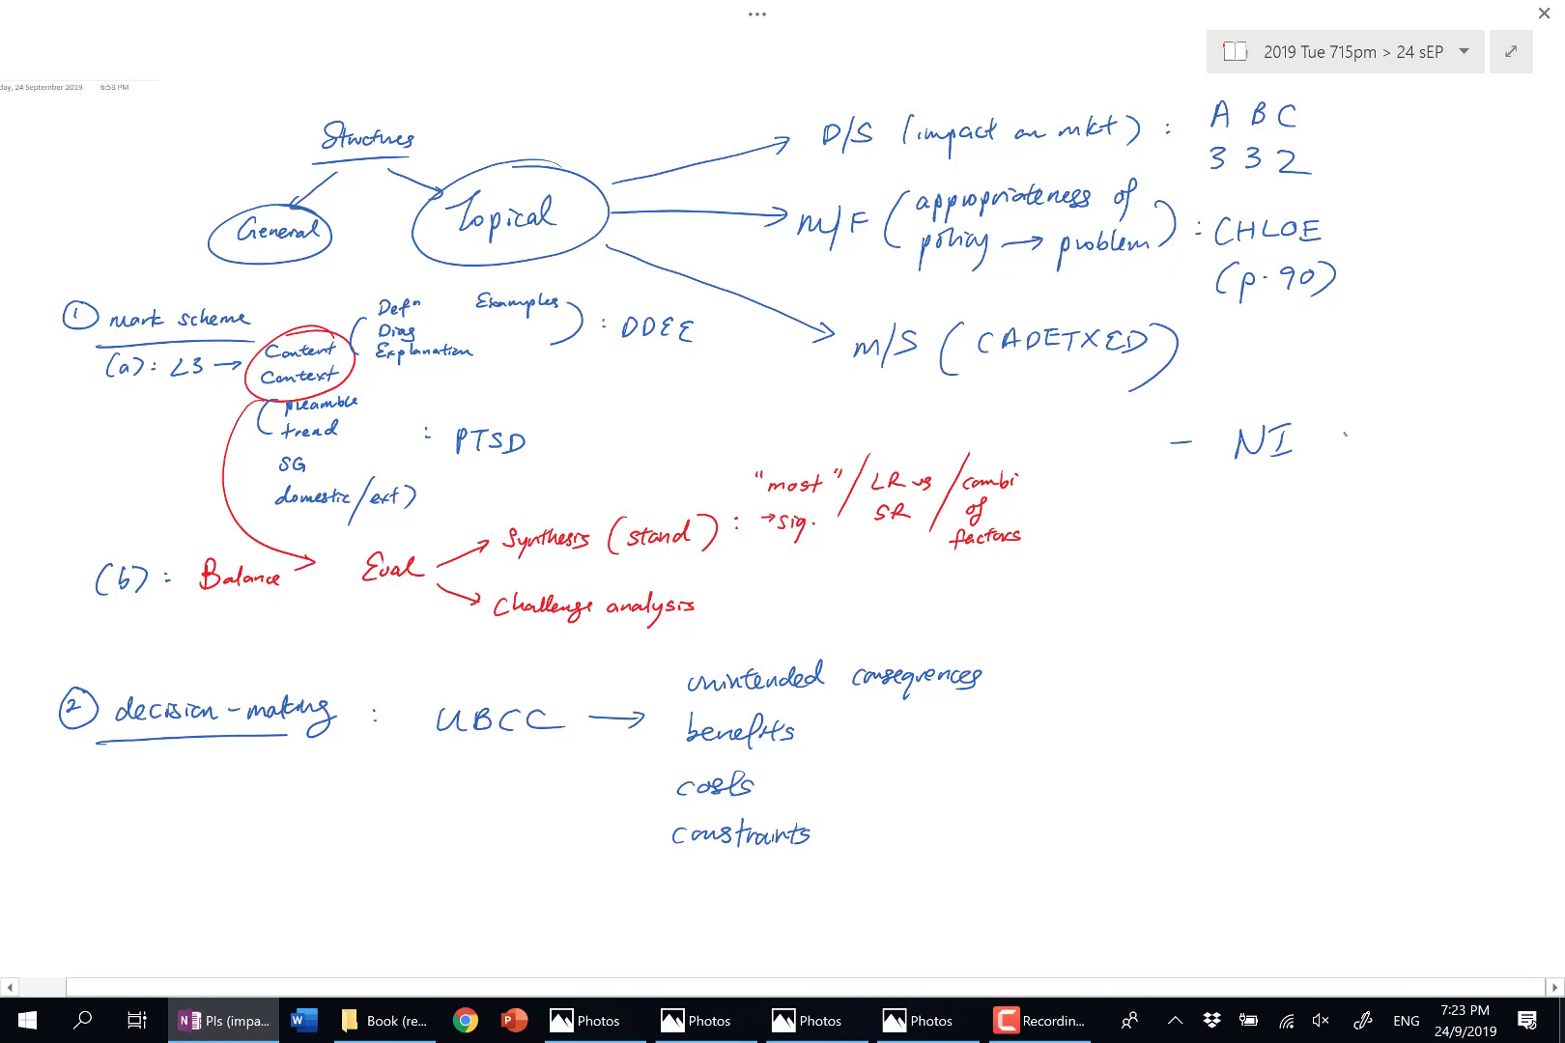
mouse_move(1422, 395)
mouse_down()
mouse_move(1422, 418)
mouse_move(1447, 412)
mouse_up()
mouse_move(1458, 410)
mouse_down()
mouse_move(1467, 388)
mouse_move(1476, 410)
mouse_up()
drag(1460, 403, 1473, 401)
Show the desktop and open the AS Economics Book PDF.
key(super+d)
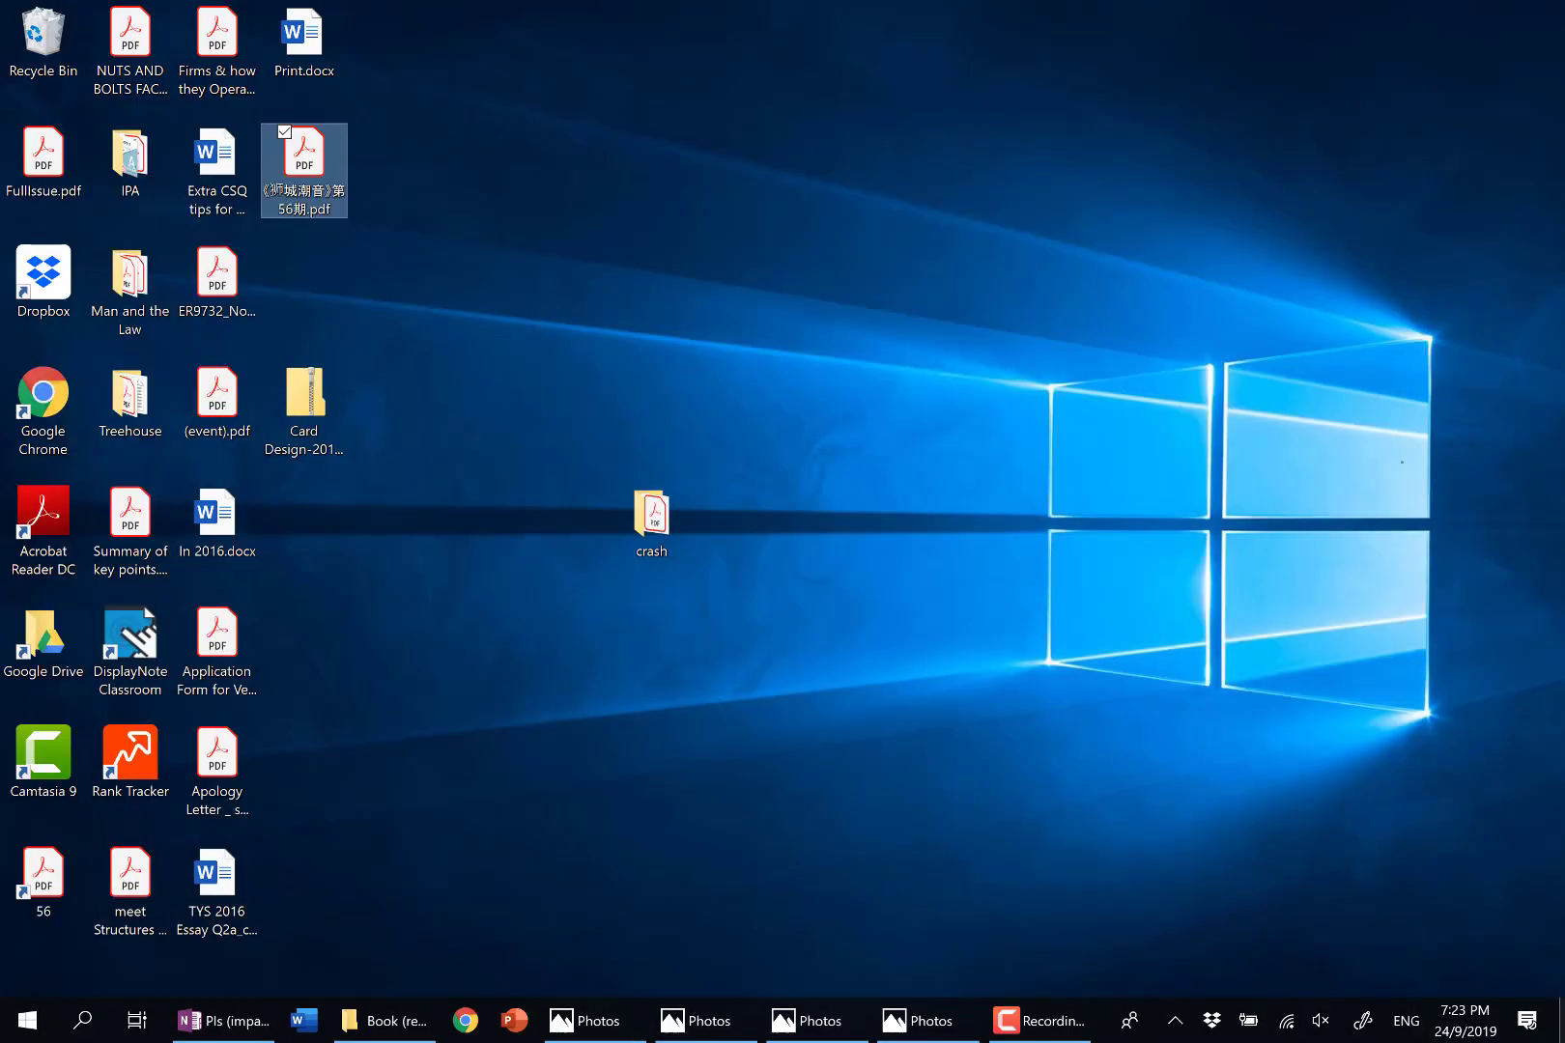
double_click(44, 874)
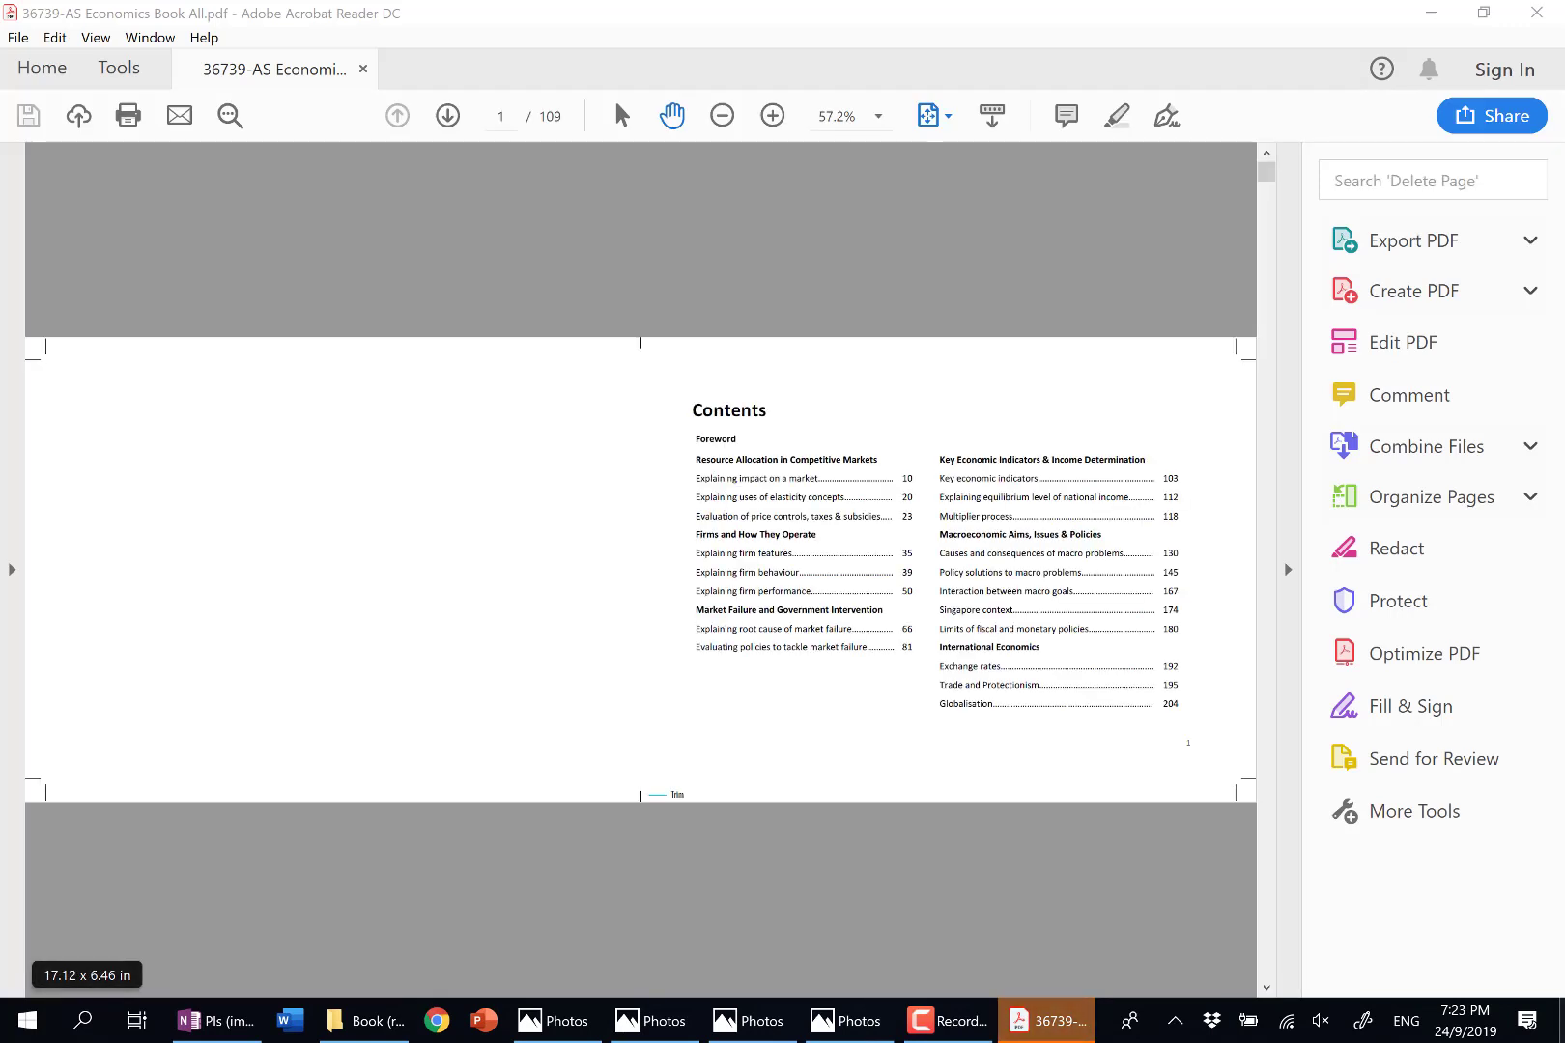
double_click(677, 794)
Search the book for 'CCA' to find its page, then return to OneNote.
key(ctrl+f)
text(CCA)
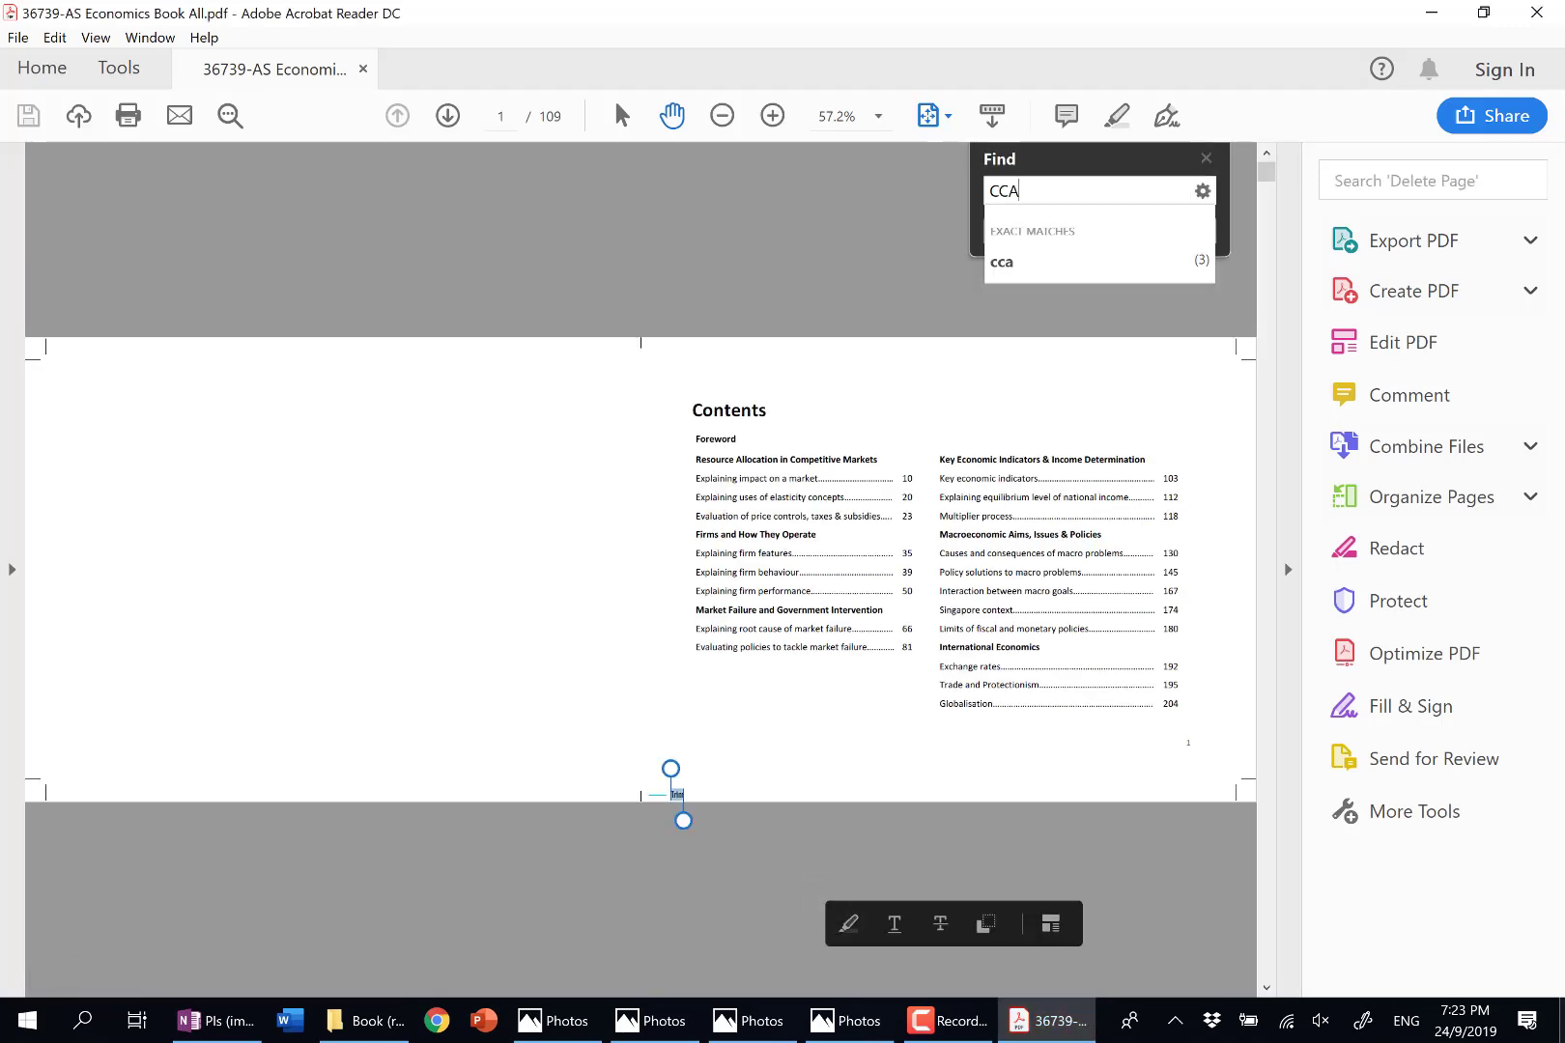
key(Return)
key(Return)
key(Return)
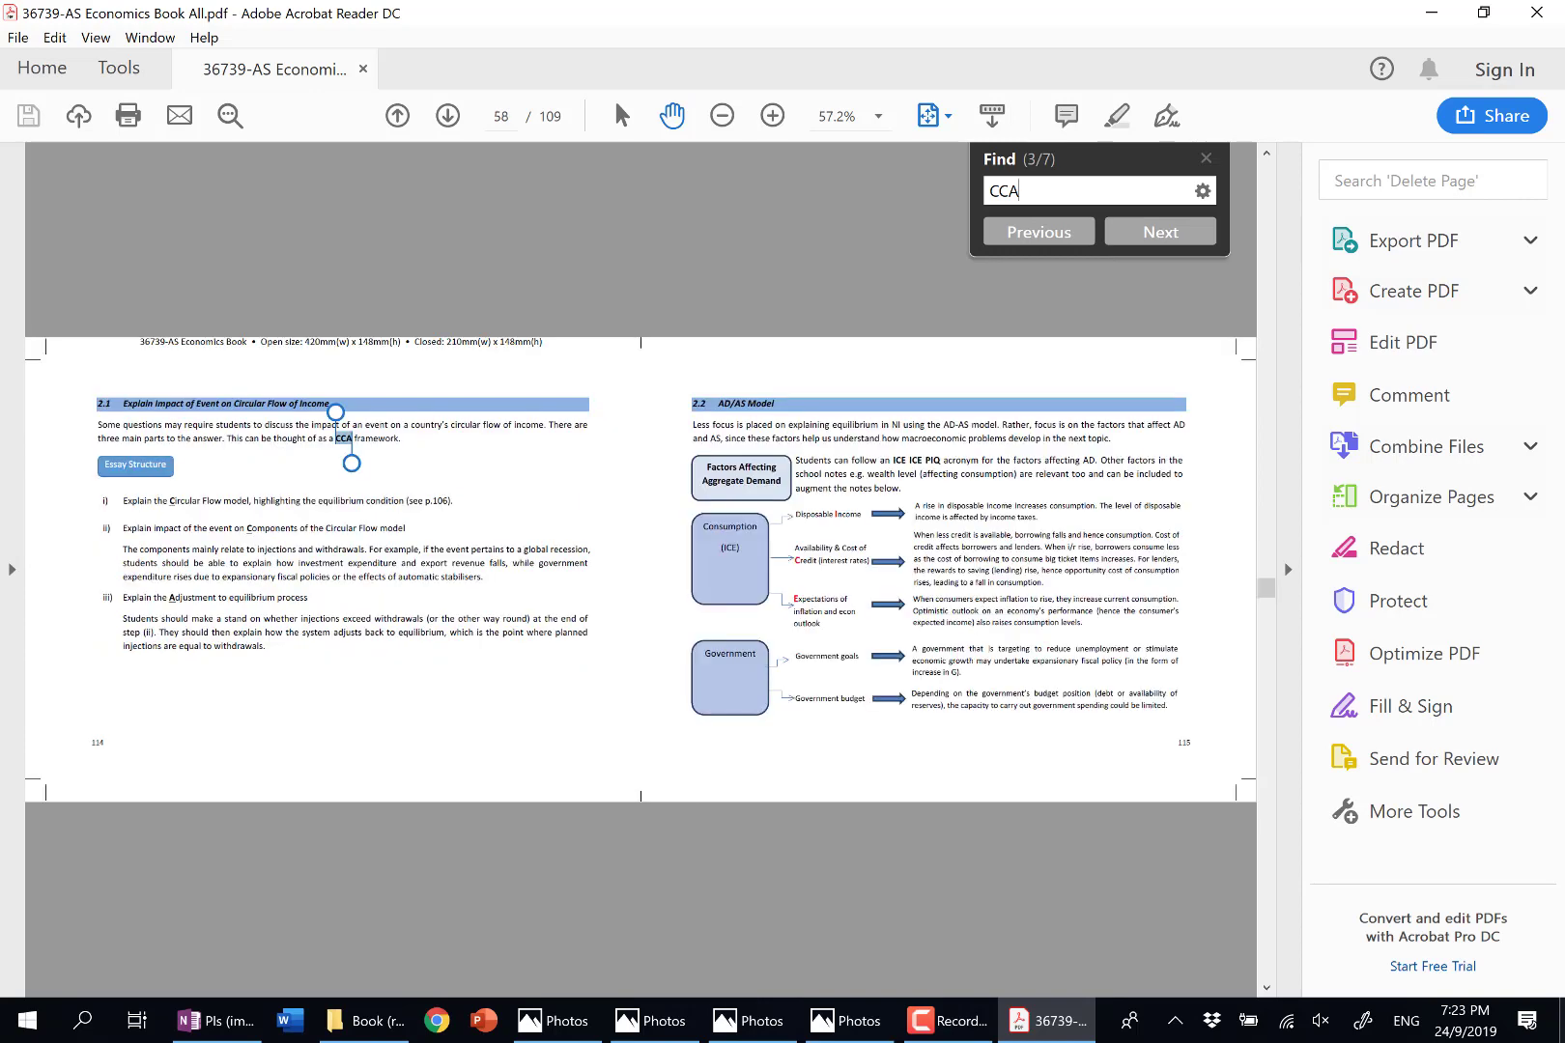
key(alt+Tab)
Write the bracketed page reference (113) under CCA.
drag(1407, 447, 1403, 467)
drag(1418, 446, 1416, 465)
mouse_move(1423, 444)
mouse_down()
mouse_move(1439, 442)
mouse_move(1427, 469)
mouse_move(1370, 481)
mouse_up()
drag(1444, 439, 1449, 475)
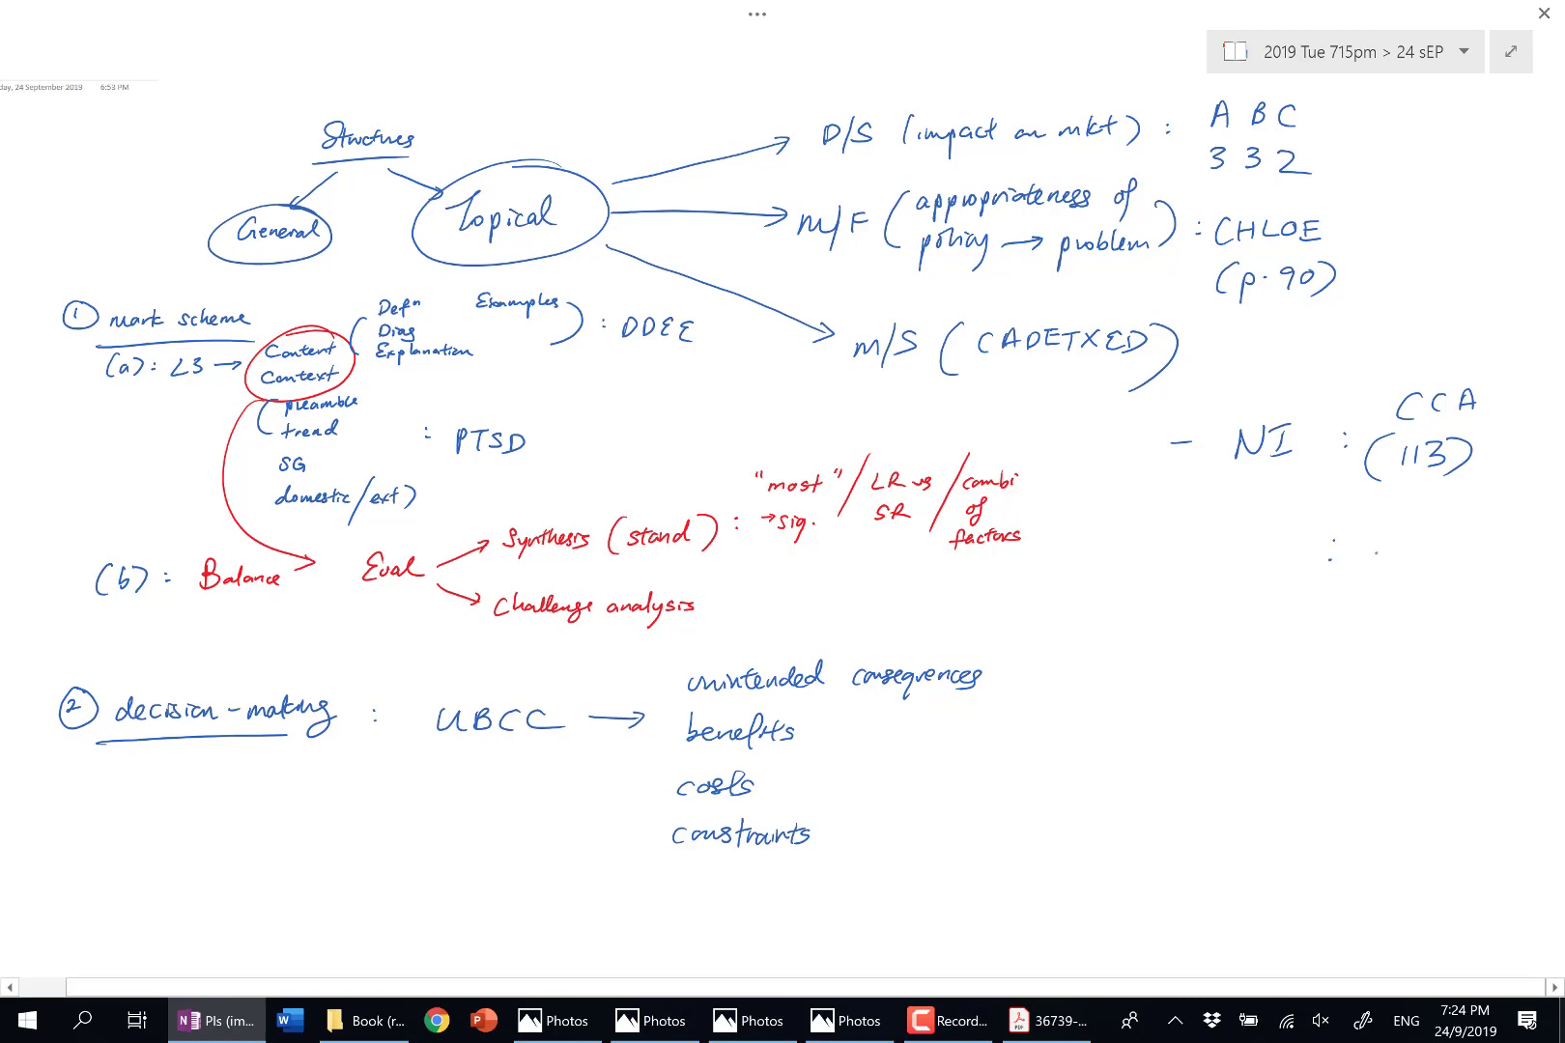
Add a second NI line ': GDV' with '(video)' below it.
scroll(734, 532, right, 1)
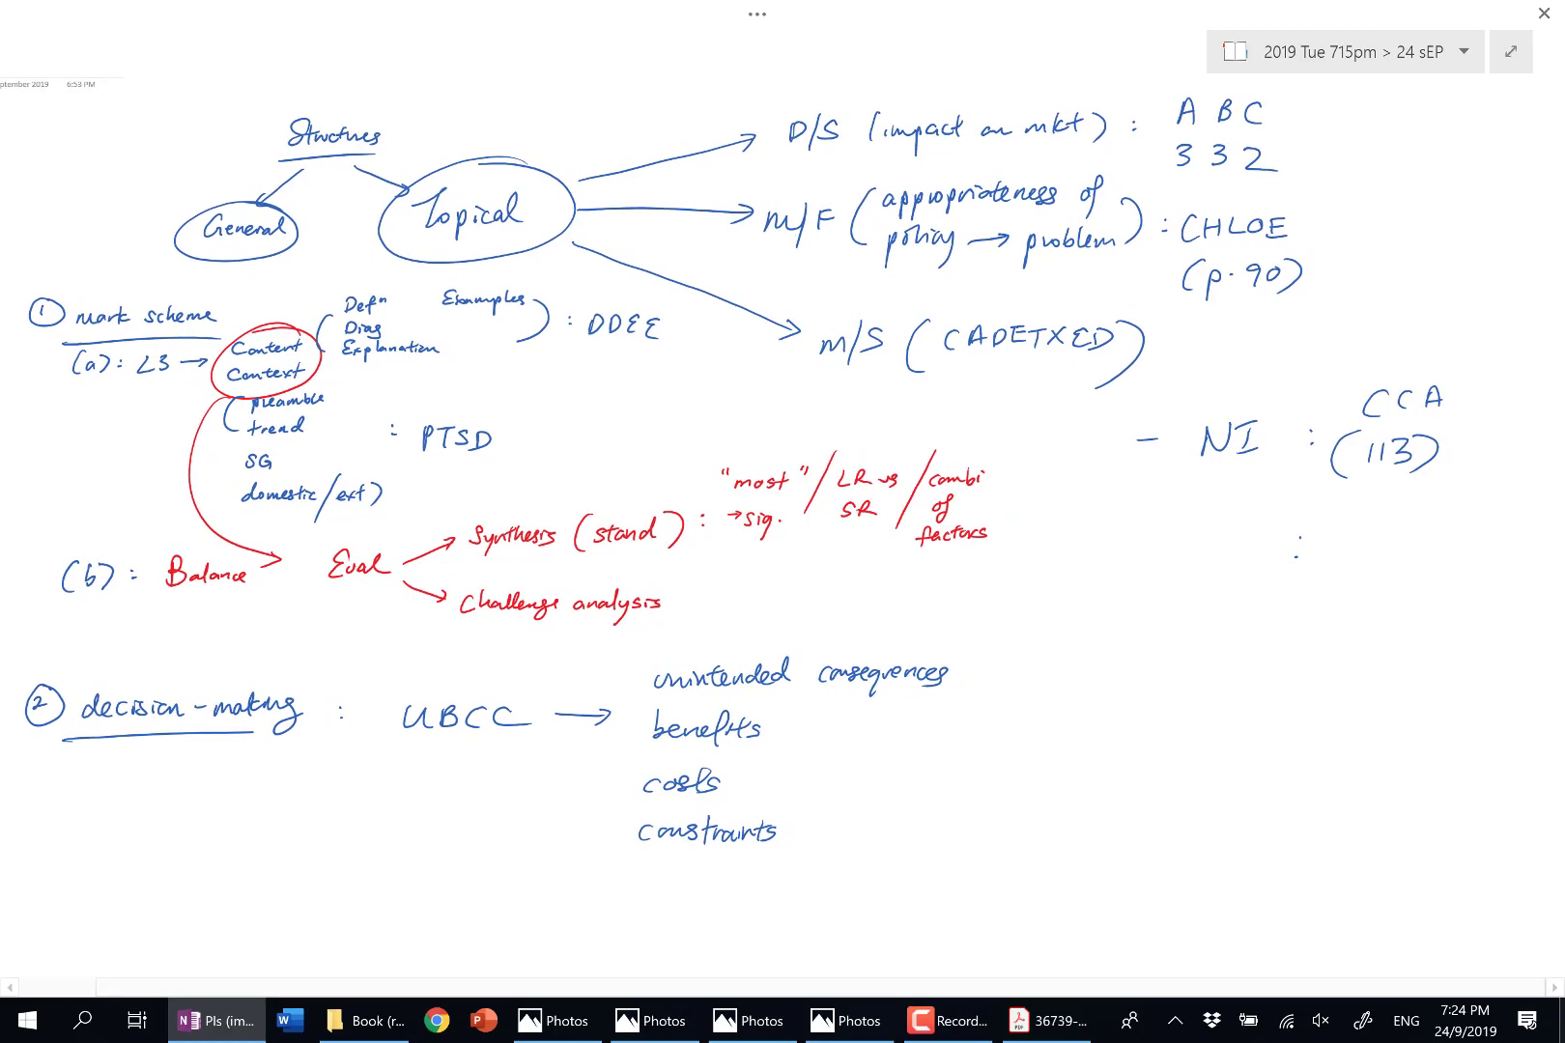
mouse_move(1370, 534)
mouse_down()
mouse_move(1382, 559)
mouse_move(1439, 525)
mouse_up()
drag(1348, 592, 1333, 626)
drag(1351, 609, 1420, 612)
drag(1426, 602, 1449, 620)
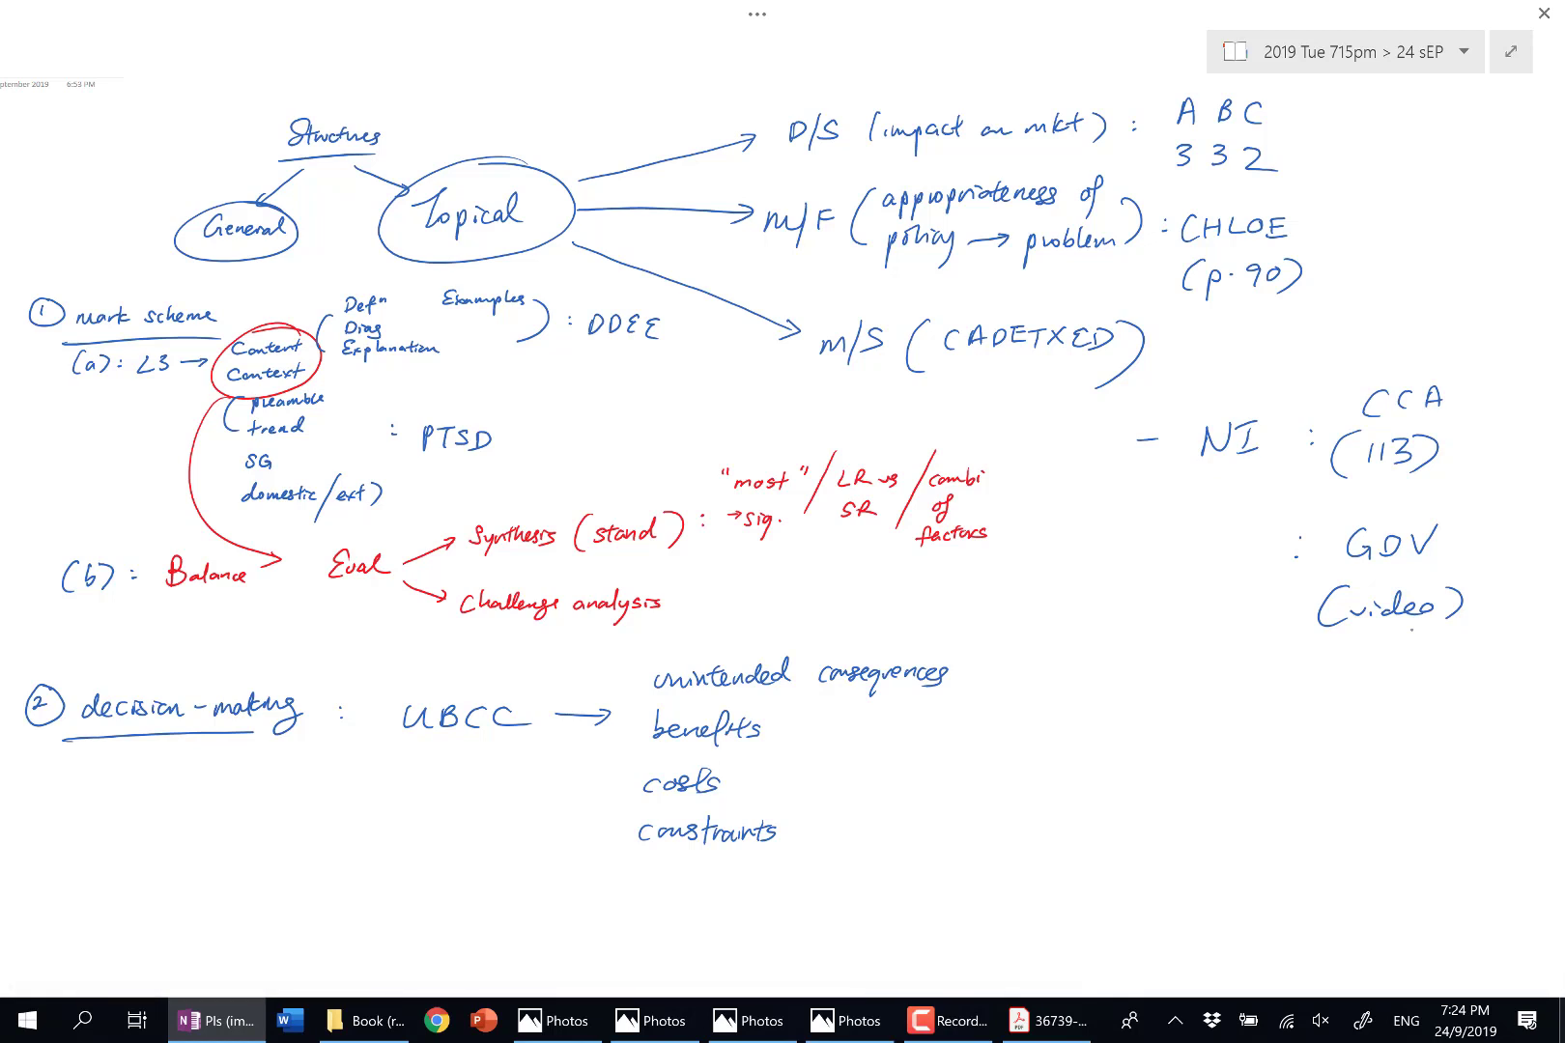
Write '- MG/MP : Trade-offs' as a new entry.
mouse_move(1119, 748)
mouse_down()
mouse_move(1191, 746)
mouse_move(1210, 763)
mouse_move(1227, 751)
mouse_up()
drag(1264, 719, 1235, 797)
mouse_move(1267, 759)
mouse_down()
mouse_move(1289, 742)
mouse_move(1296, 759)
mouse_up()
drag(1309, 751, 1310, 736)
drag(1306, 734, 1322, 744)
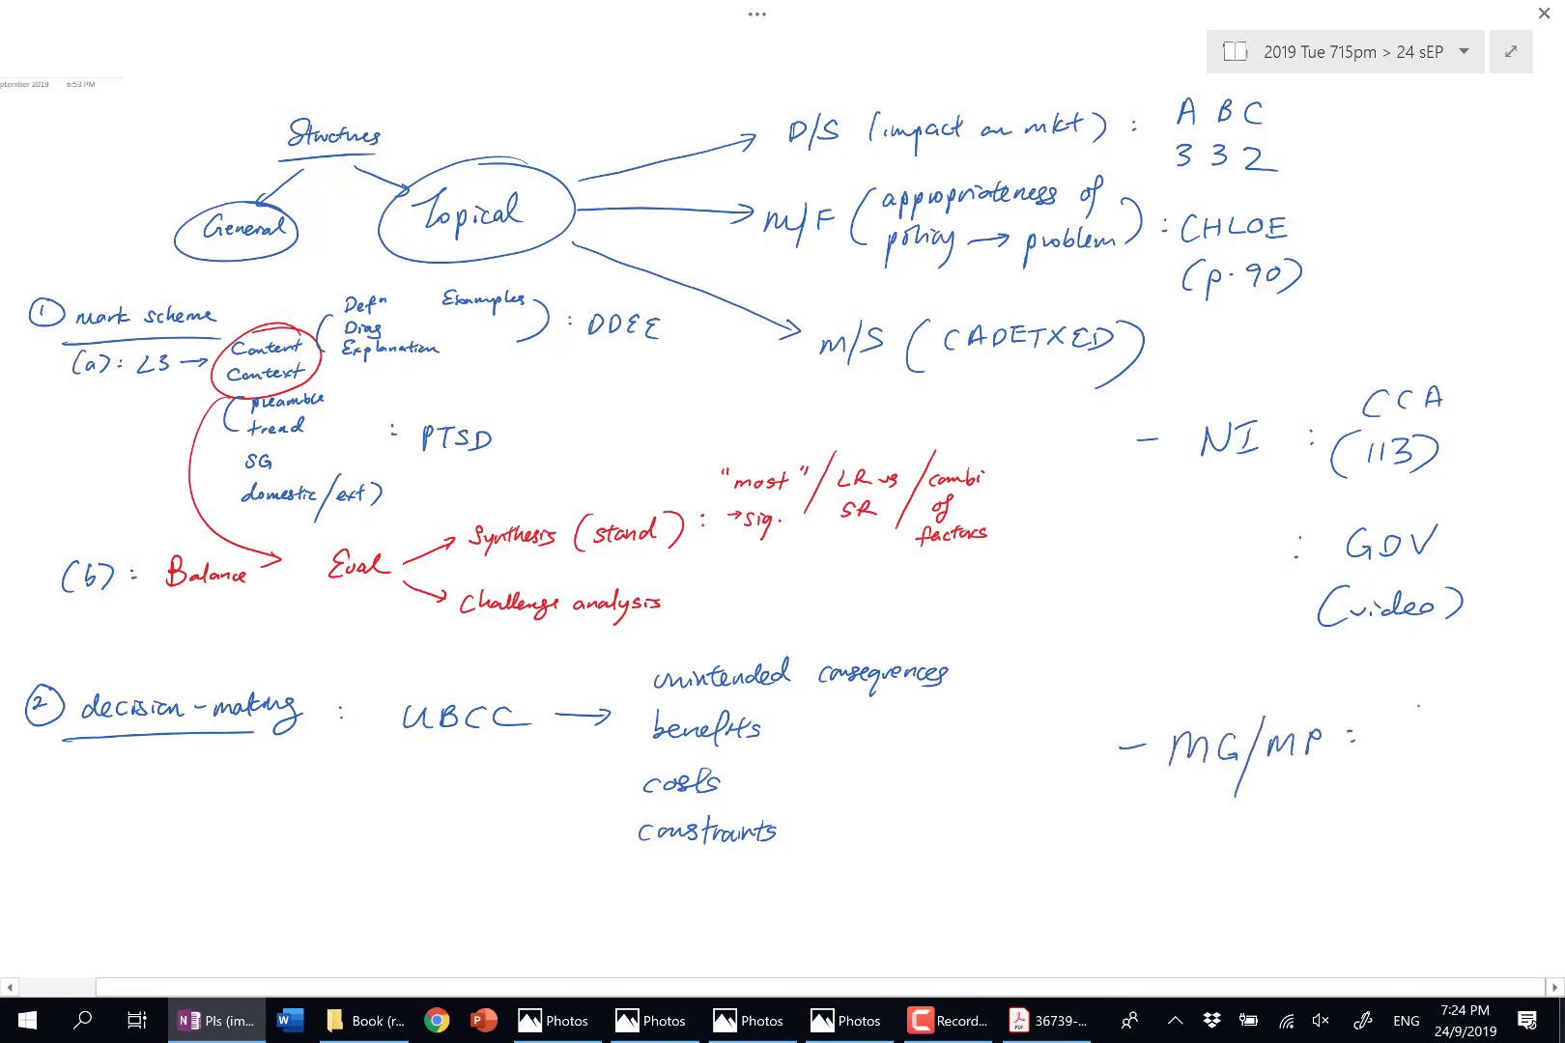
drag(1397, 703, 1422, 702)
mouse_move(1410, 703)
mouse_down()
mouse_move(1409, 729)
mouse_move(1484, 720)
mouse_up()
drag(1487, 716, 1503, 716)
drag(1429, 761, 1420, 773)
mouse_move(1453, 744)
mouse_down()
mouse_move(1439, 784)
mouse_move(1478, 761)
mouse_up()
mouse_move(1468, 745)
mouse_down()
mouse_move(1461, 788)
mouse_move(1474, 785)
mouse_up()
Add '(TEE)' after Trade-offs and the page reference ': p.166'.
scroll(773, 463, right, 10)
mouse_move(975, 687)
mouse_down()
mouse_move(948, 761)
mouse_move(1016, 697)
mouse_up()
mouse_move(1006, 700)
mouse_down()
mouse_move(1009, 724)
mouse_move(1055, 701)
mouse_move(1054, 728)
mouse_up()
drag(1039, 719, 1084, 703)
drag(1065, 711, 1082, 716)
mouse_move(1095, 694)
mouse_down()
mouse_move(1103, 734)
mouse_move(1089, 739)
mouse_up()
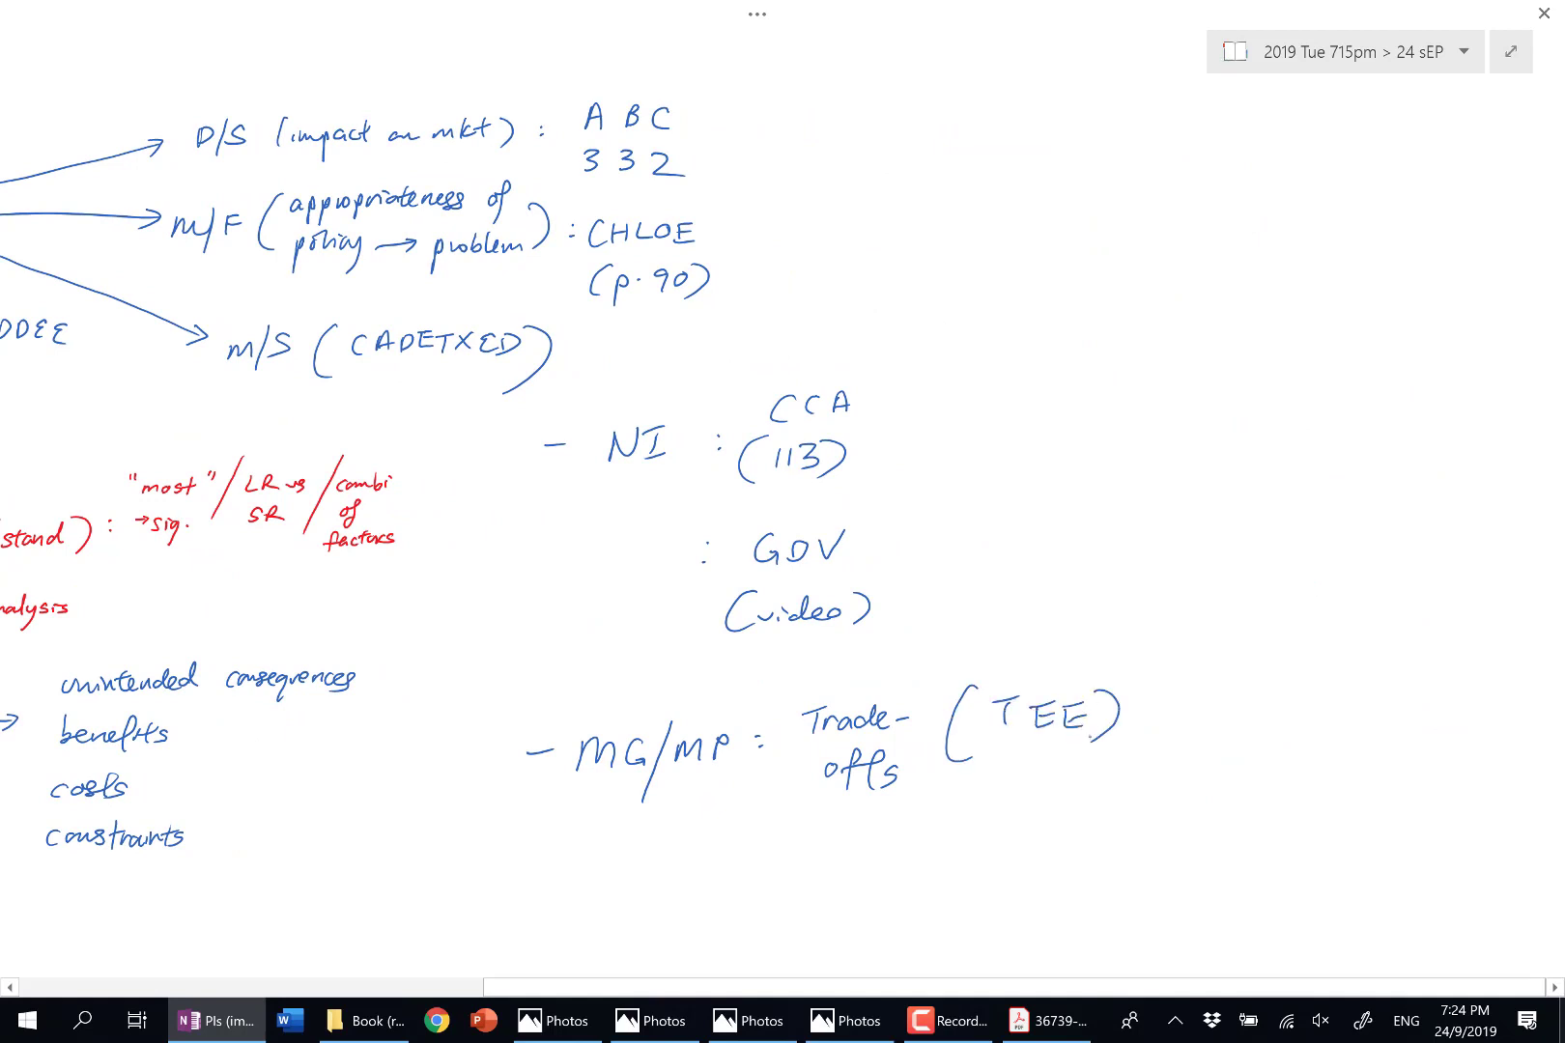
drag(1227, 726, 1219, 767)
drag(1225, 732, 1317, 723)
click(1255, 726)
click(1309, 735)
Start a new '- Intal Econs :' entry below MG/MP.
scroll(783, 534, down, 1)
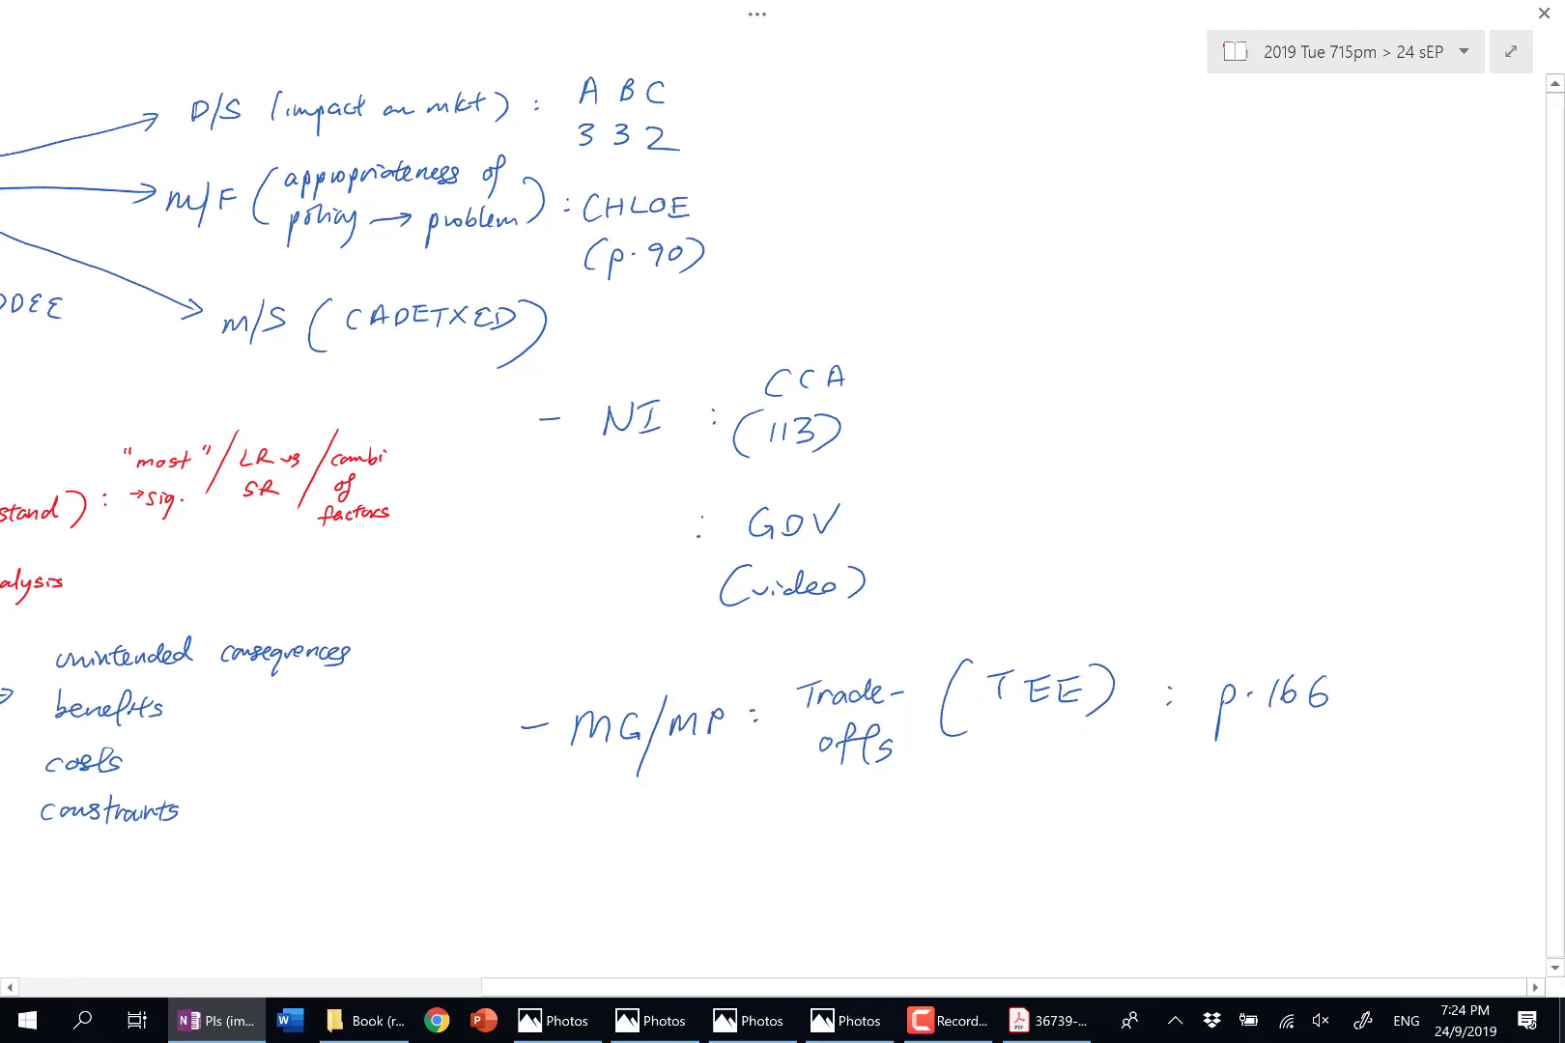
drag(543, 838, 616, 855)
drag(620, 853, 662, 850)
mouse_move(646, 825)
mouse_down()
mouse_move(649, 856)
mouse_move(673, 851)
mouse_up()
mouse_move(687, 817)
mouse_down()
mouse_move(684, 854)
mouse_move(783, 848)
mouse_up()
drag(797, 833, 808, 842)
drag(824, 829, 813, 846)
Write the acronyms WRGD and GTRP in a column under Intal Econs.
ctrl+scroll(783, 534, down, 2)
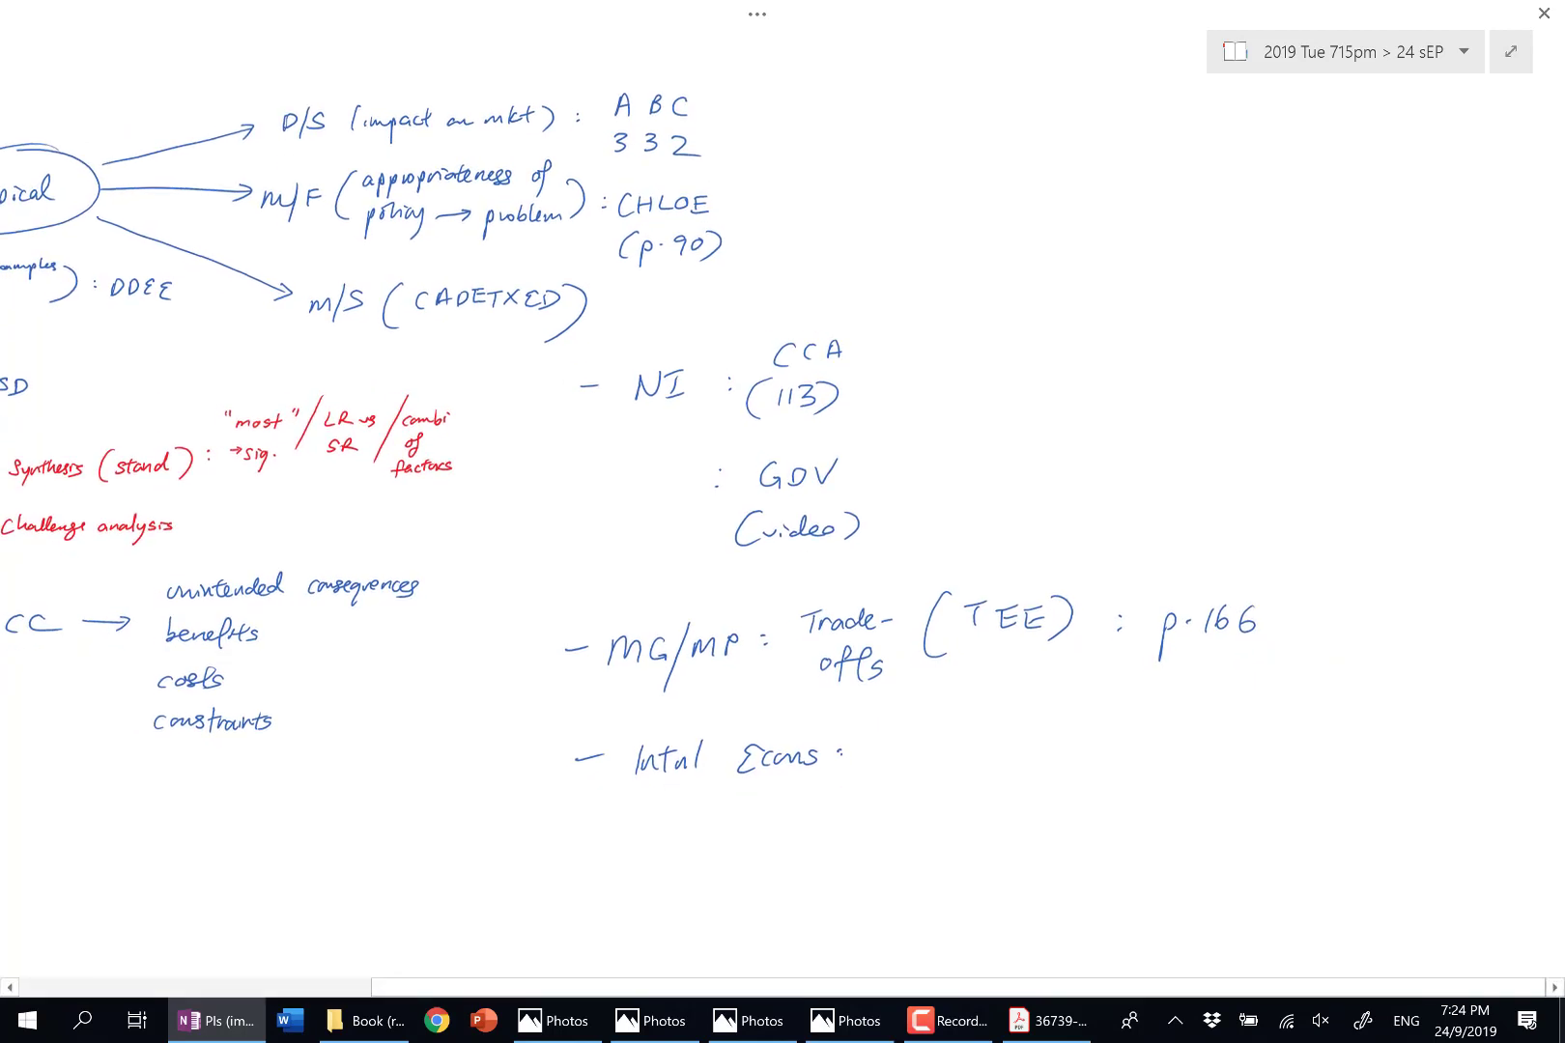
mouse_move(820, 693)
mouse_down()
mouse_move(828, 716)
mouse_move(850, 689)
mouse_up()
mouse_move(859, 714)
mouse_down()
mouse_move(873, 697)
mouse_move(878, 710)
mouse_up()
mouse_move(903, 688)
mouse_down()
mouse_move(898, 703)
mouse_move(918, 705)
mouse_up()
drag(915, 681, 918, 711)
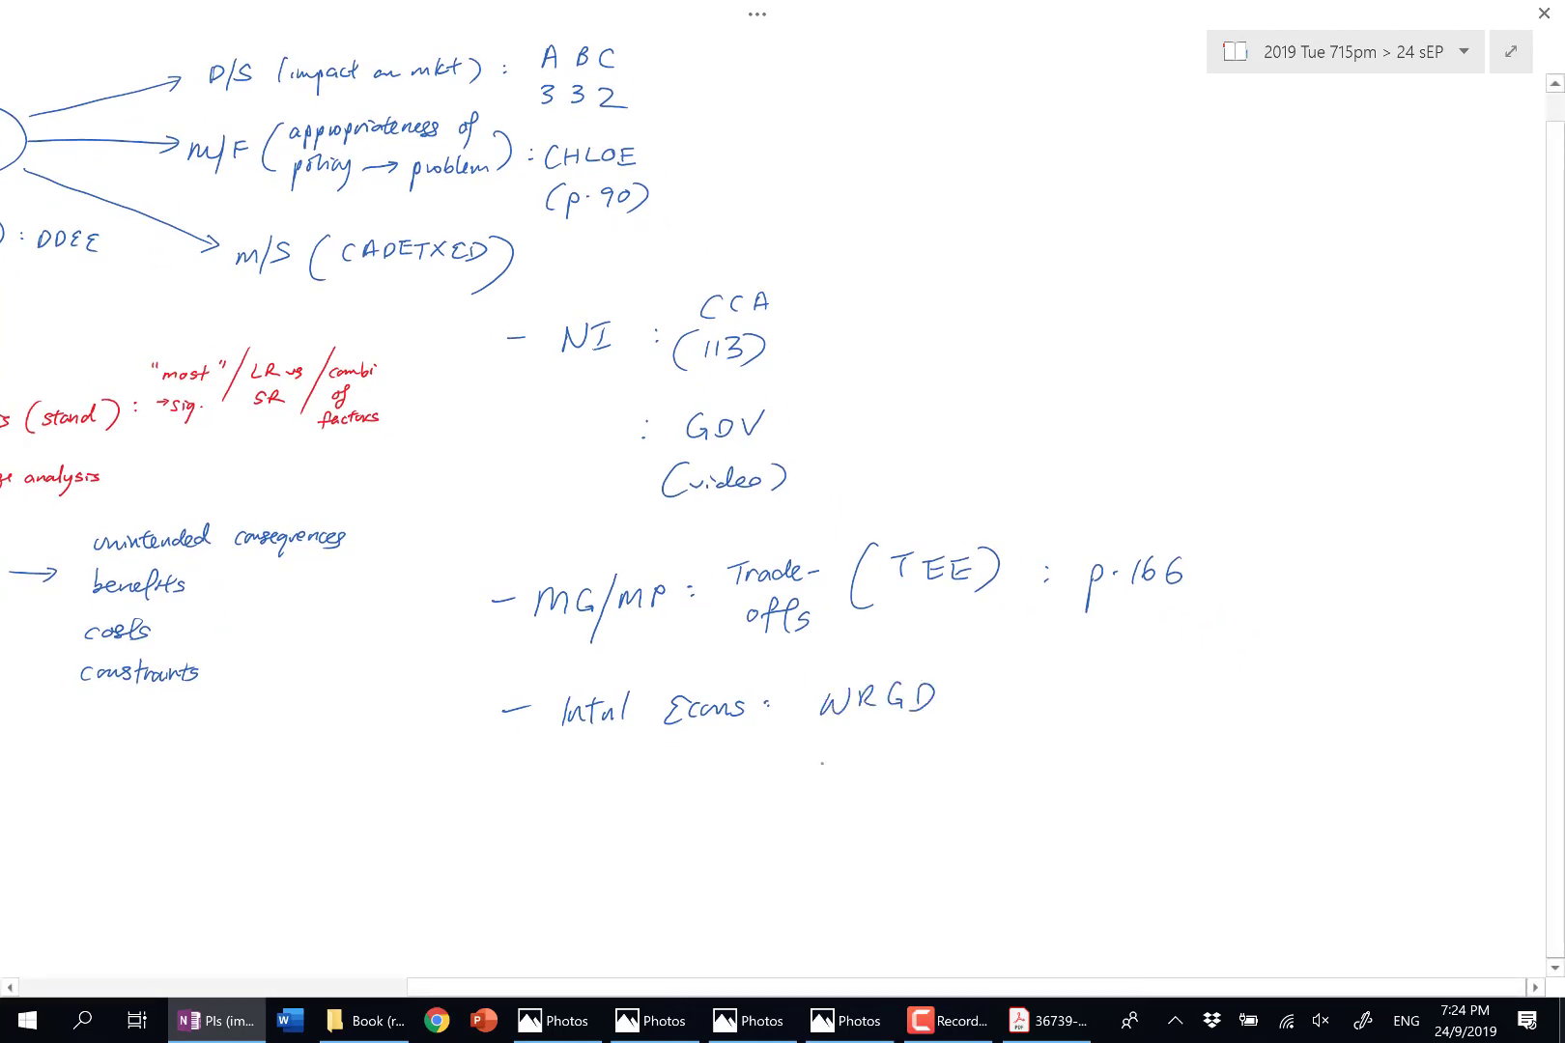
mouse_move(827, 762)
mouse_down()
mouse_move(823, 786)
mouse_move(831, 776)
mouse_up()
mouse_move(840, 755)
mouse_down()
mouse_move(865, 753)
mouse_move(854, 782)
mouse_up()
mouse_move(870, 779)
mouse_down()
mouse_move(886, 763)
mouse_move(894, 778)
mouse_up()
mouse_move(914, 780)
mouse_down()
mouse_move(929, 756)
mouse_move(918, 764)
mouse_up()
Add RJC and 4-3-2 below them in the same column.
mouse_move(823, 821)
mouse_down()
mouse_move(820, 852)
mouse_move(843, 848)
mouse_up()
mouse_move(850, 824)
mouse_down()
mouse_move(881, 821)
mouse_move(859, 849)
mouse_up()
drag(906, 828, 908, 848)
drag(833, 889, 827, 912)
drag(846, 898, 856, 897)
drag(867, 883, 867, 909)
drag(894, 896, 904, 895)
drag(916, 880, 933, 903)
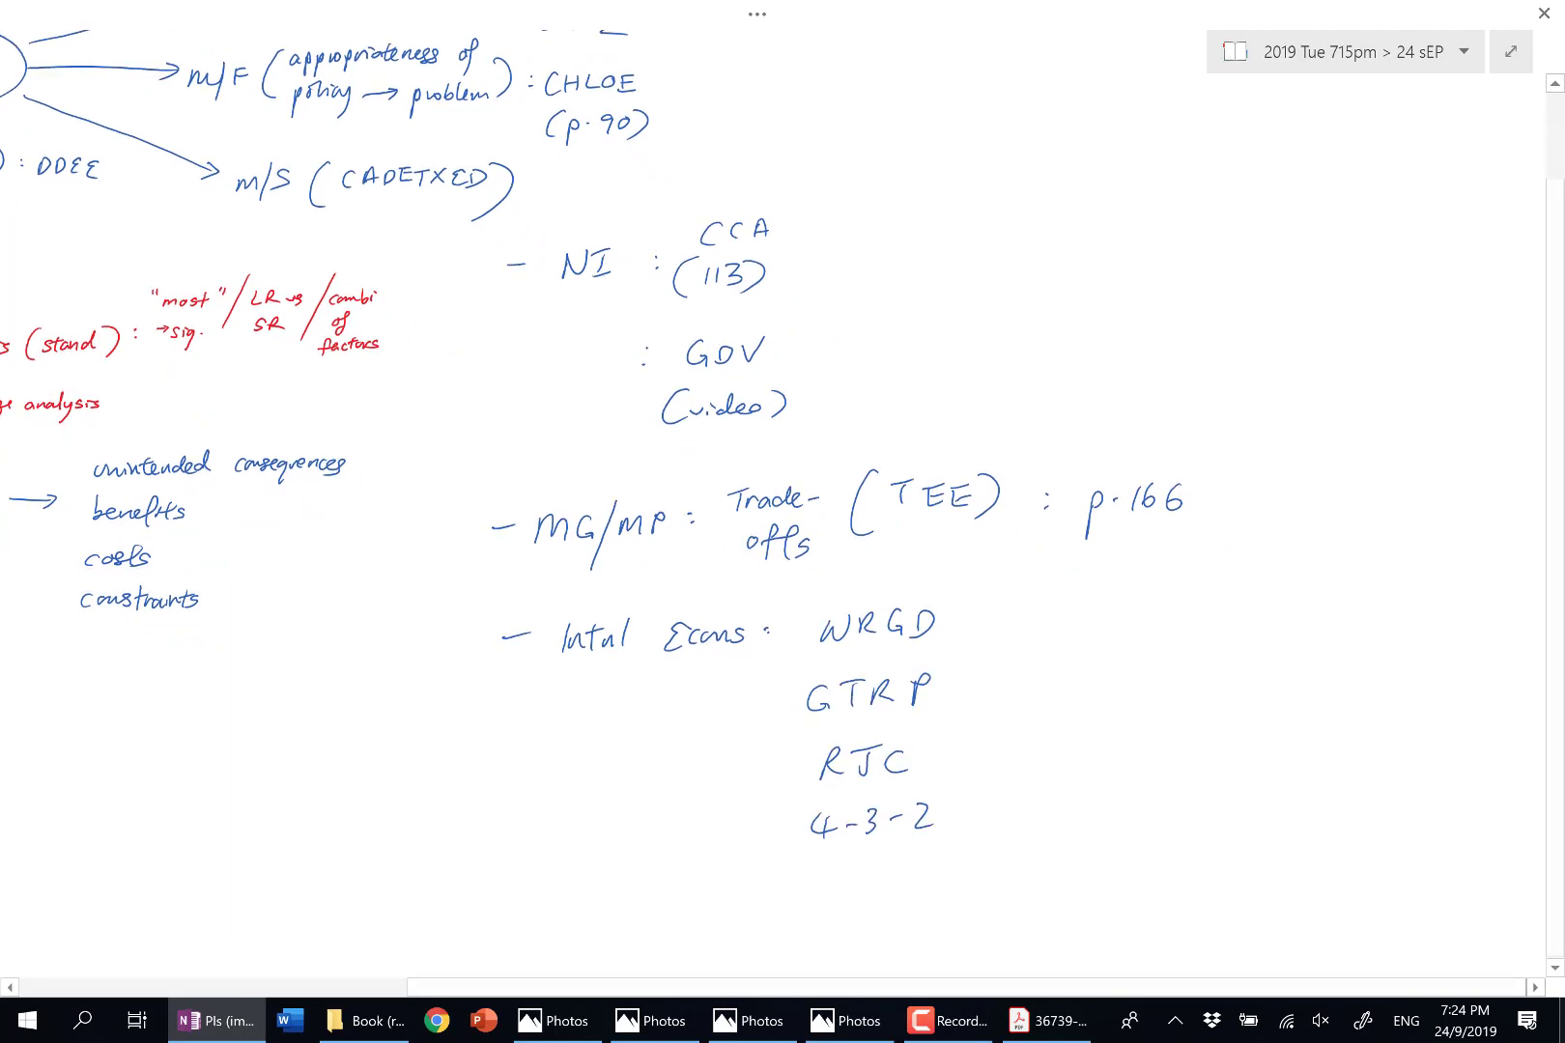
Draw arrows after WRGD and RJC, each labelled 'pot.'.
drag(956, 624, 1012, 618)
drag(1036, 639, 1049, 610)
drag(1058, 613, 1095, 592)
drag(1082, 605, 1098, 600)
click(1102, 608)
click(1101, 615)
drag(941, 762, 1008, 753)
mouse_move(995, 747)
mouse_down()
mouse_move(1038, 776)
mouse_move(1076, 740)
mouse_up()
mouse_move(1074, 737)
mouse_down()
mouse_move(1101, 723)
mouse_move(1091, 750)
mouse_up()
click(1103, 740)
Draw arrows labelling 4-3-2 as 'glob' and GTRP as 'PoT'.
click(967, 820)
drag(962, 820, 1025, 816)
mouse_move(1015, 806)
mouse_down()
mouse_move(1055, 856)
mouse_move(1084, 825)
mouse_up()
drag(1097, 813, 1125, 817)
drag(943, 686, 1005, 684)
mouse_move(996, 675)
mouse_down()
mouse_move(995, 695)
mouse_move(1039, 704)
mouse_move(1044, 688)
mouse_up()
drag(1067, 681, 1110, 664)
drag(1094, 666, 1092, 694)
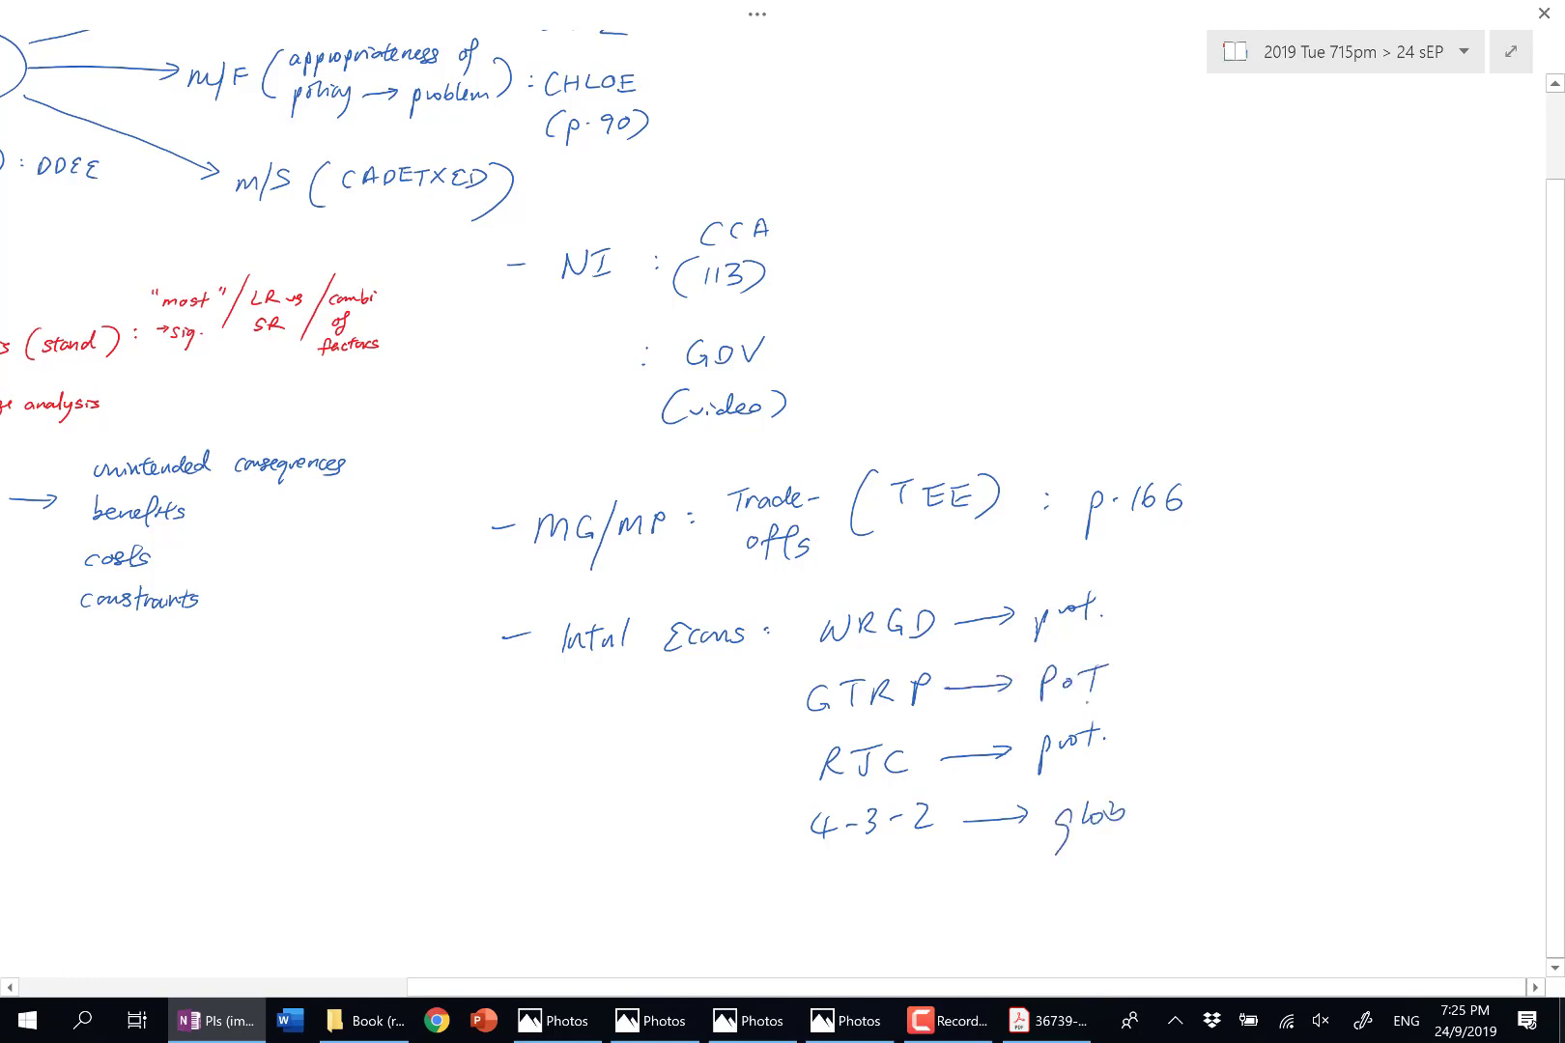
Erase WRGD's label and relabel both WRGD and RJC as 'protectionism'.
drag(1079, 621, 1143, 590)
drag(1051, 635, 1066, 620)
drag(1073, 619, 1235, 616)
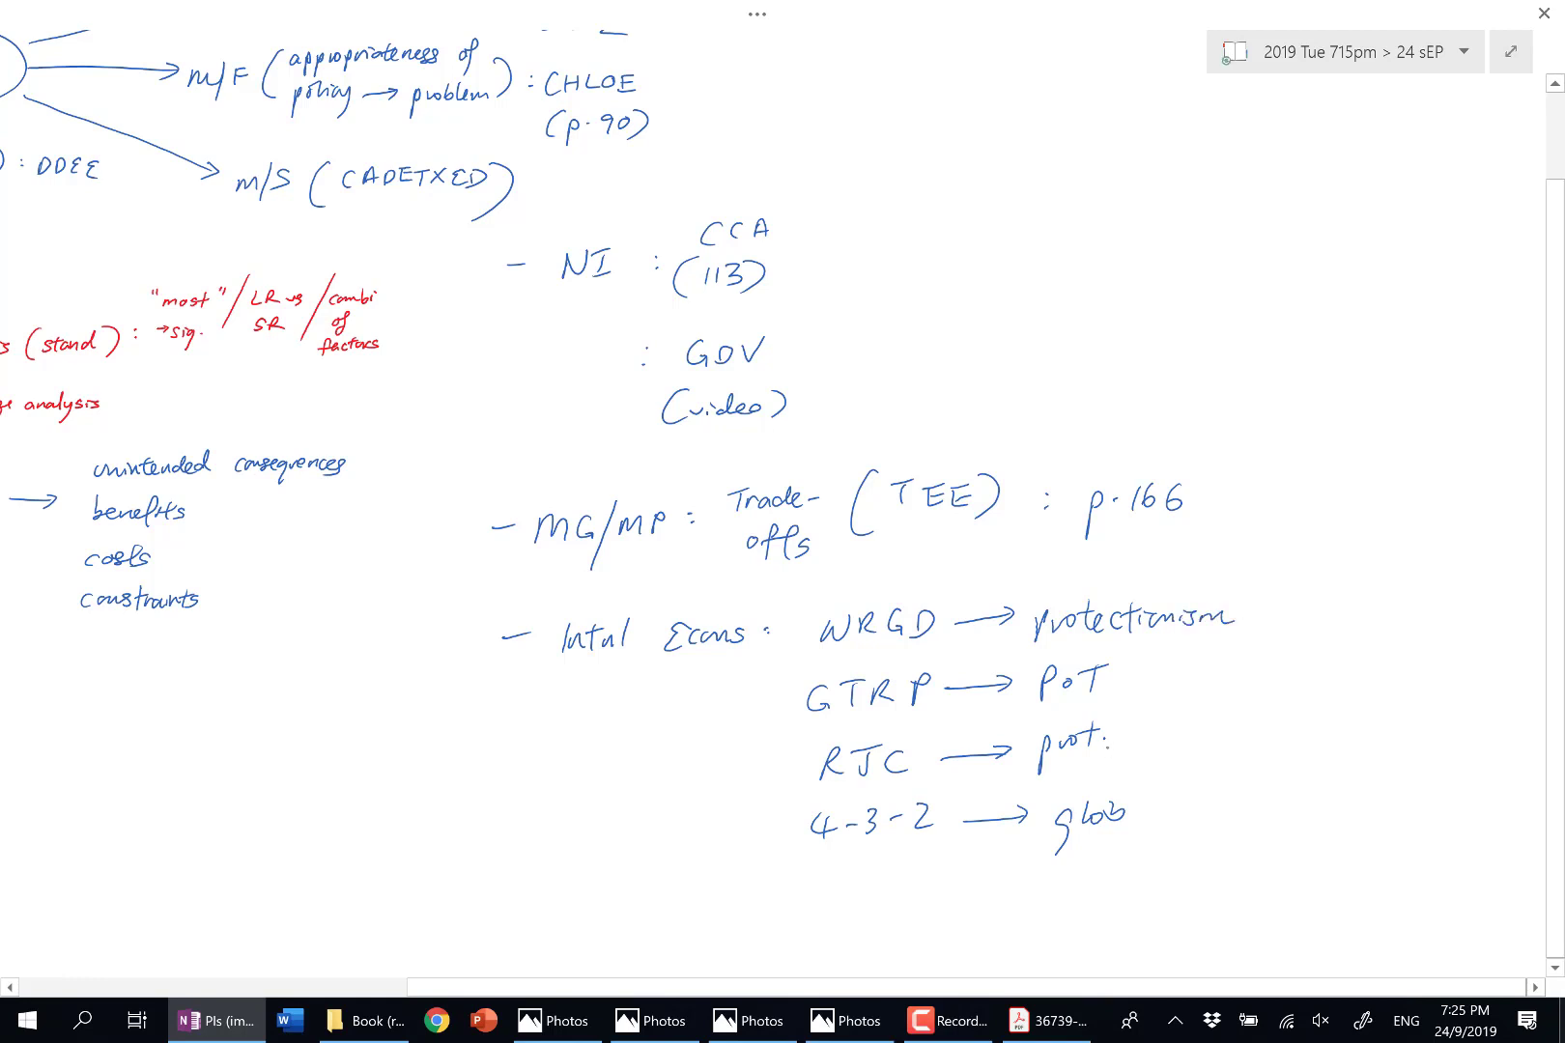
drag(1100, 742, 1253, 735)
click(1277, 737)
ctrl+scroll(782, 532, down, 2)
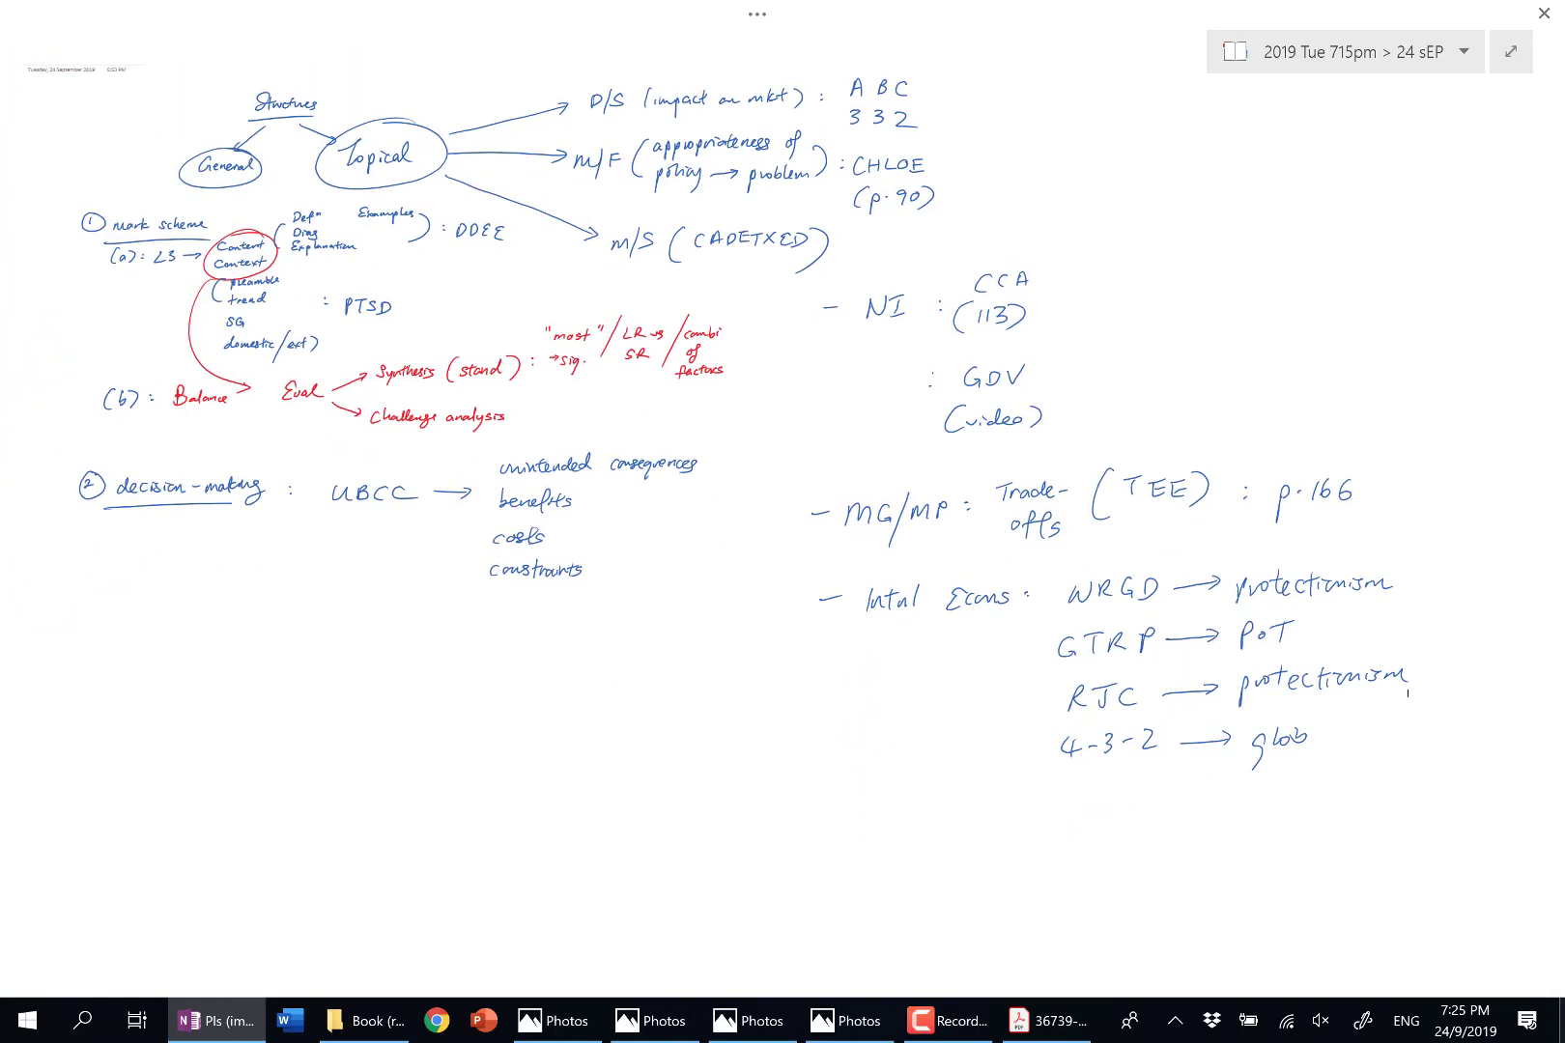
ctrl+scroll(782, 531, up, 2)
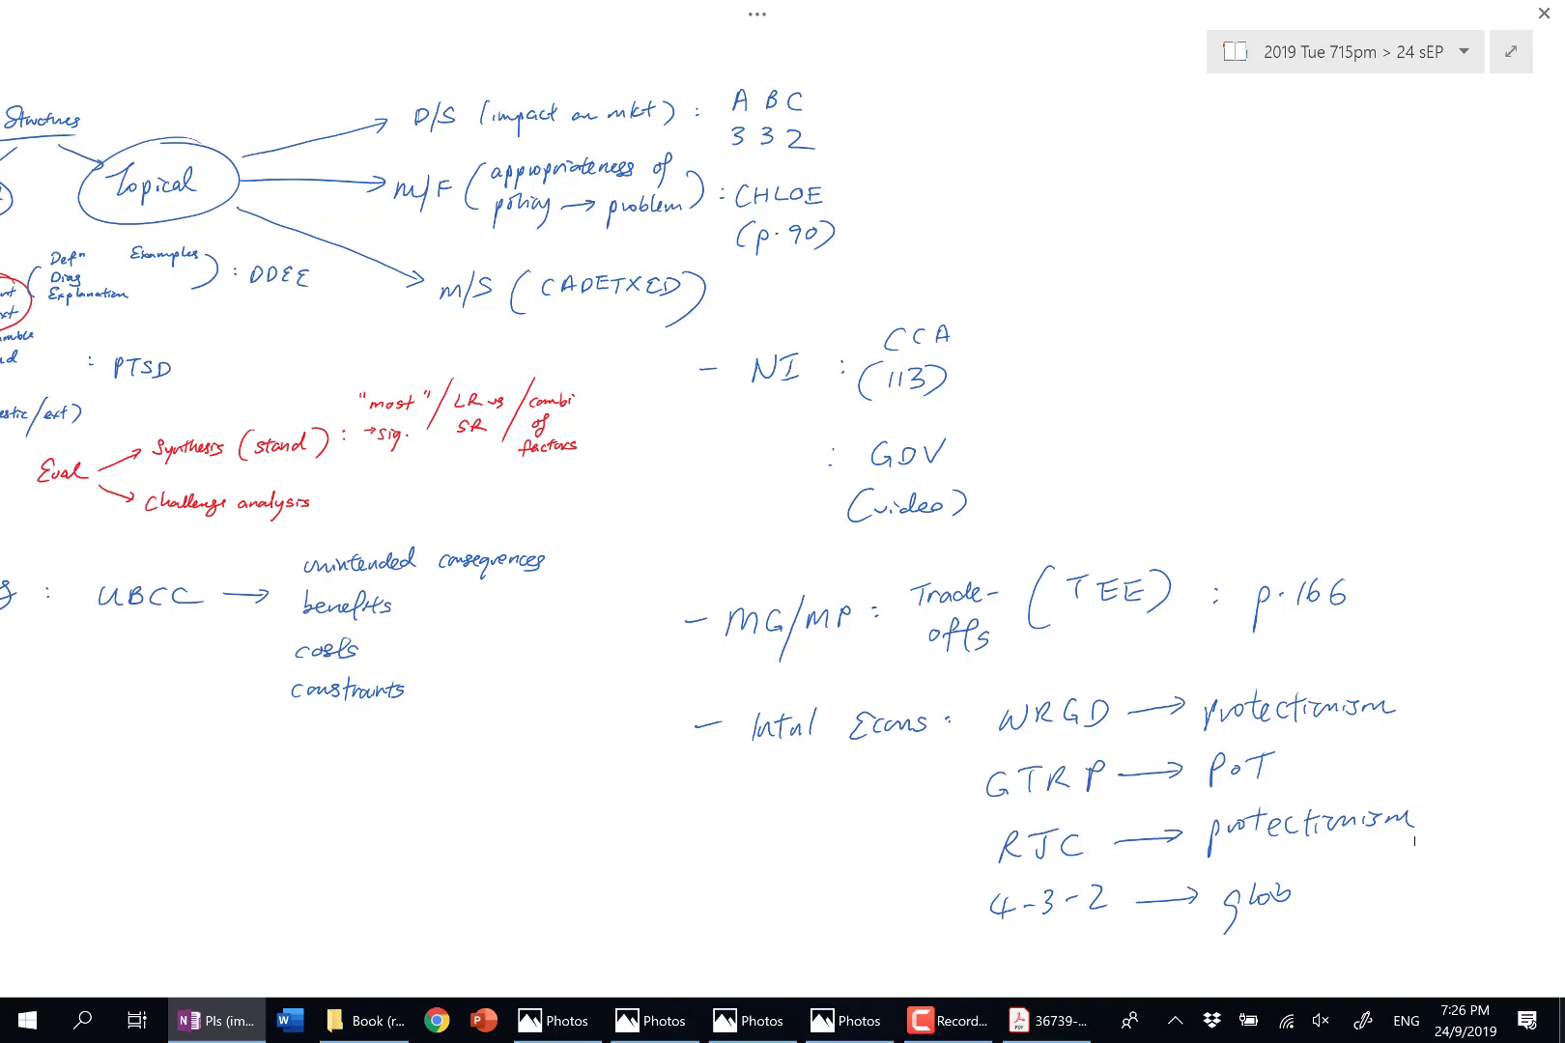
scroll(1414, 841, down, 3)
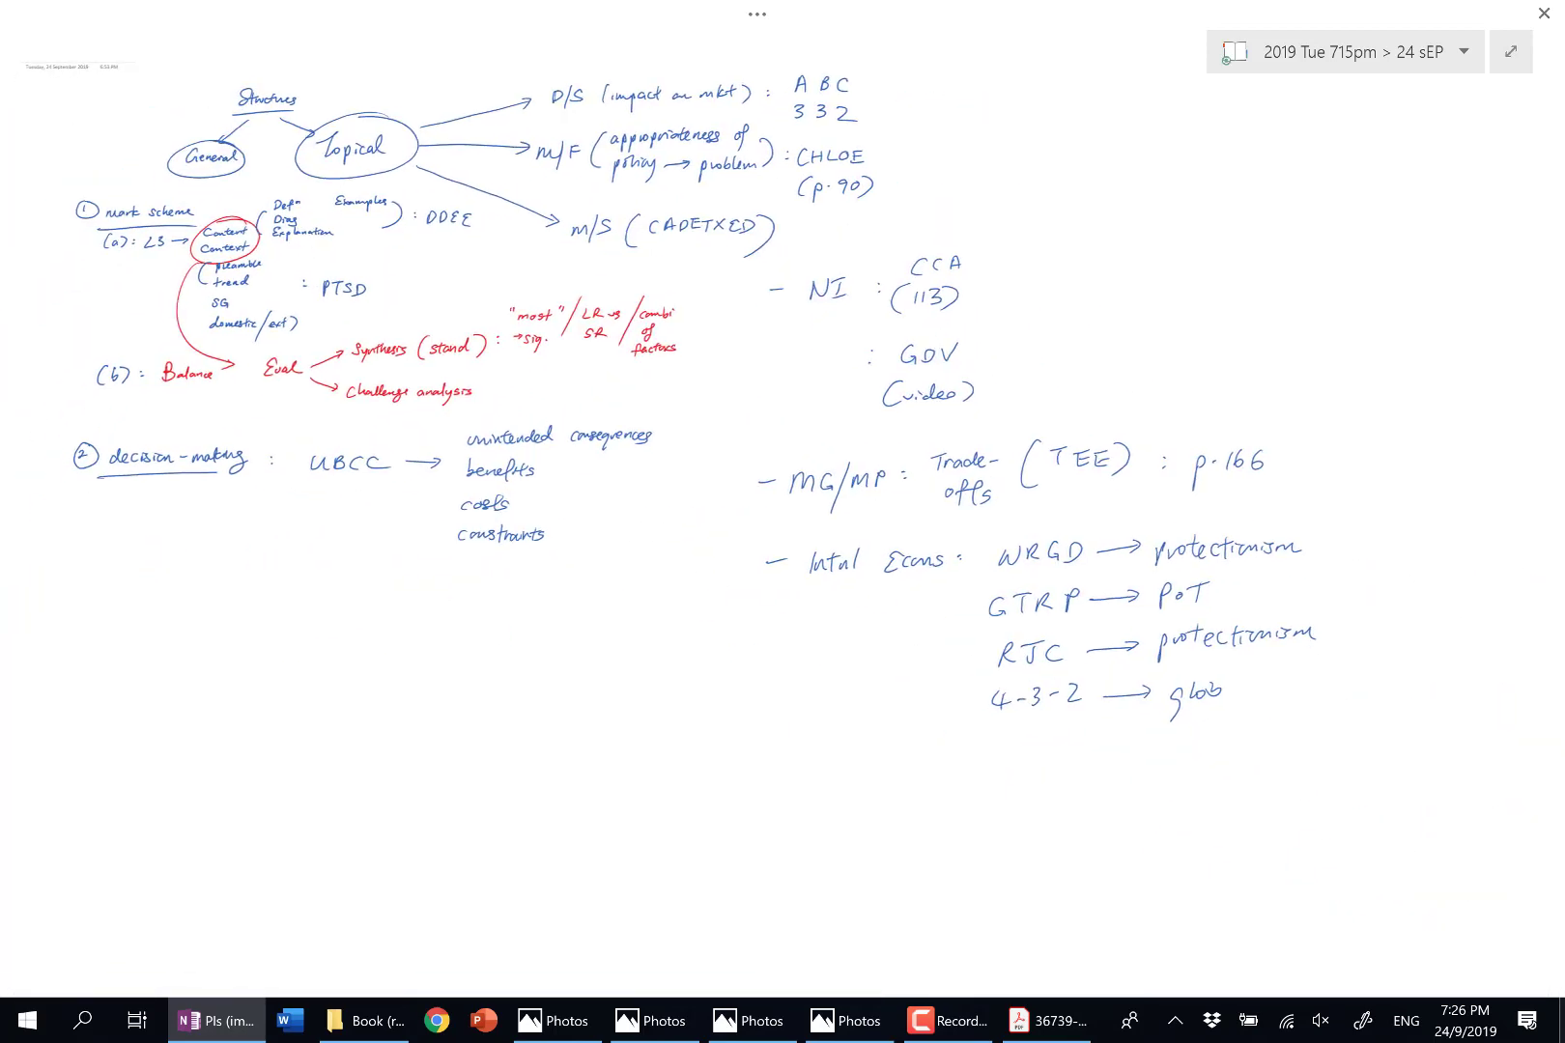
scroll(782, 502, up, 2)
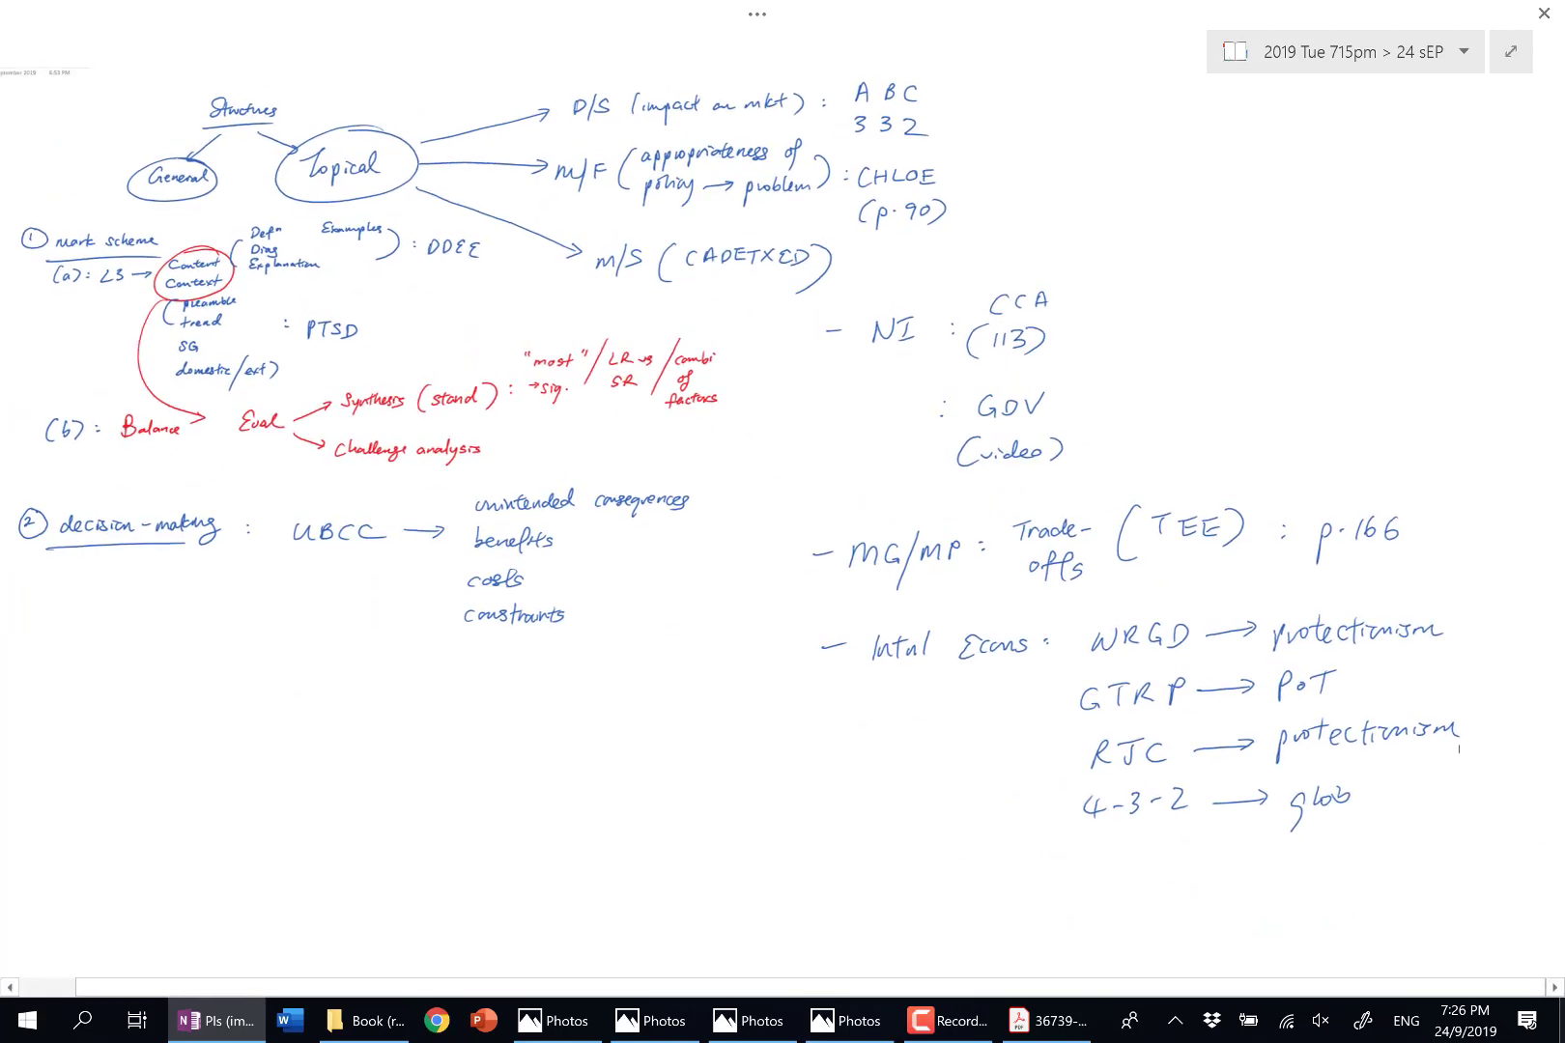